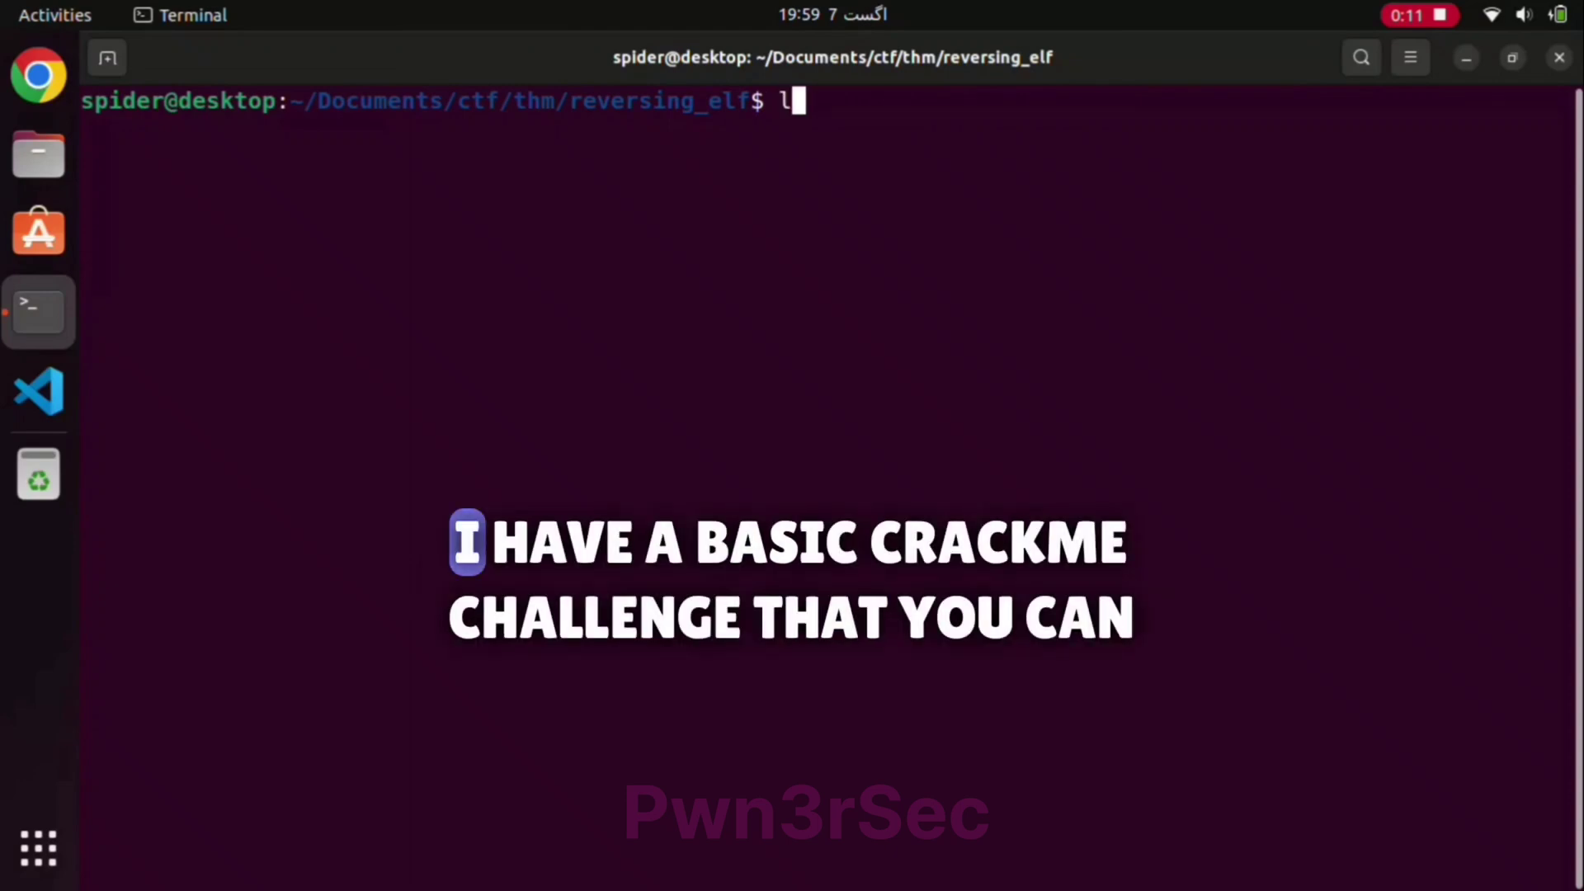
# Step: List the folder's files and run ./crackme with the password YOU, which is rejected
pyautogui.press('Return')
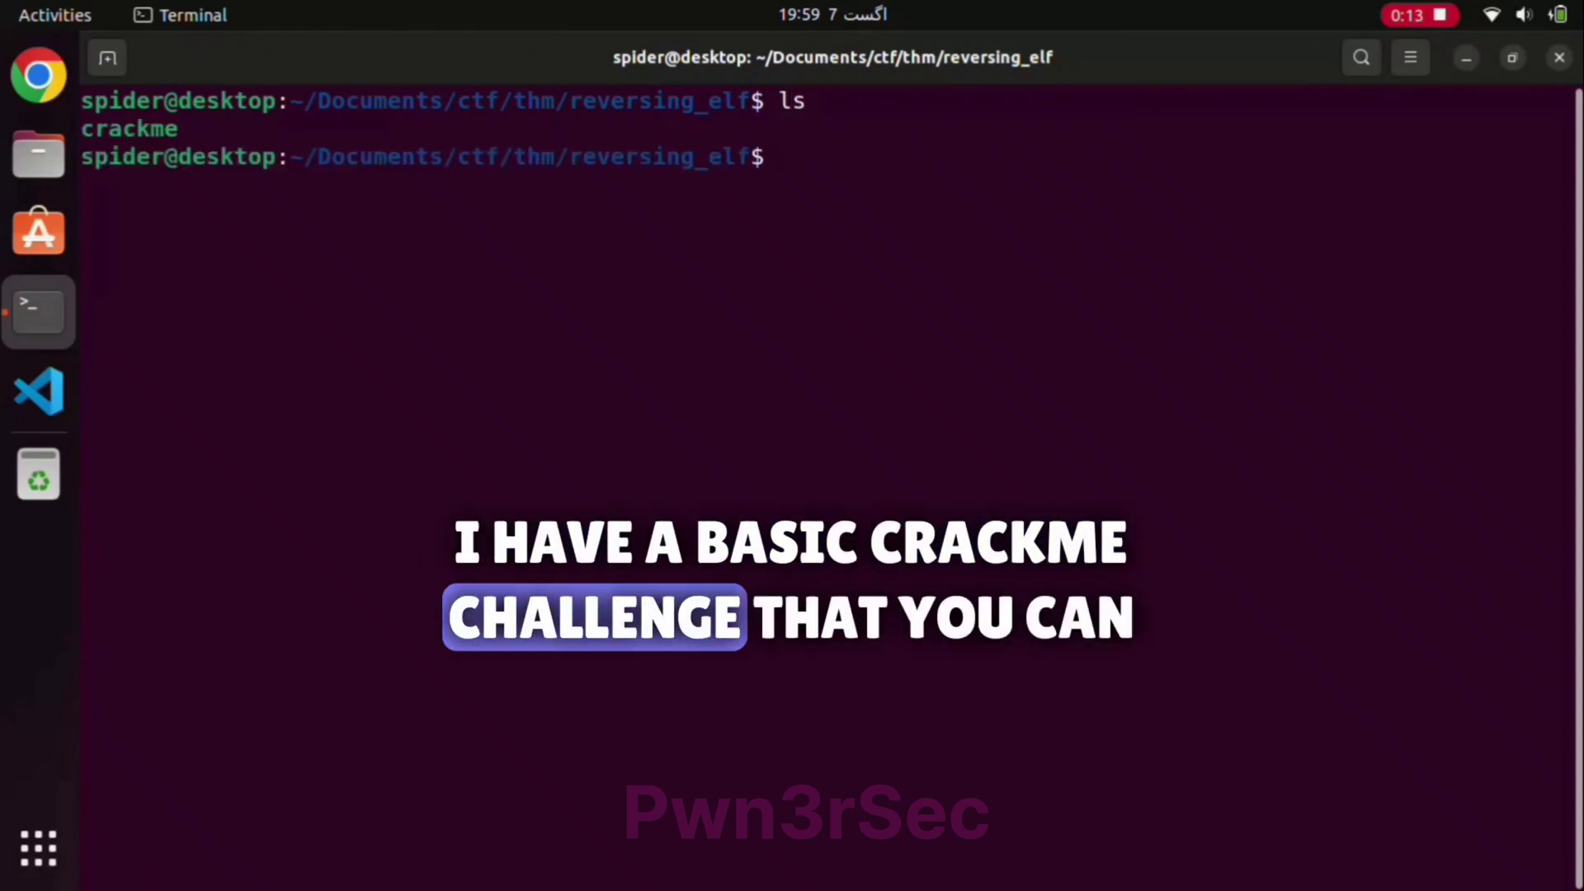
pyautogui.write('./crac')
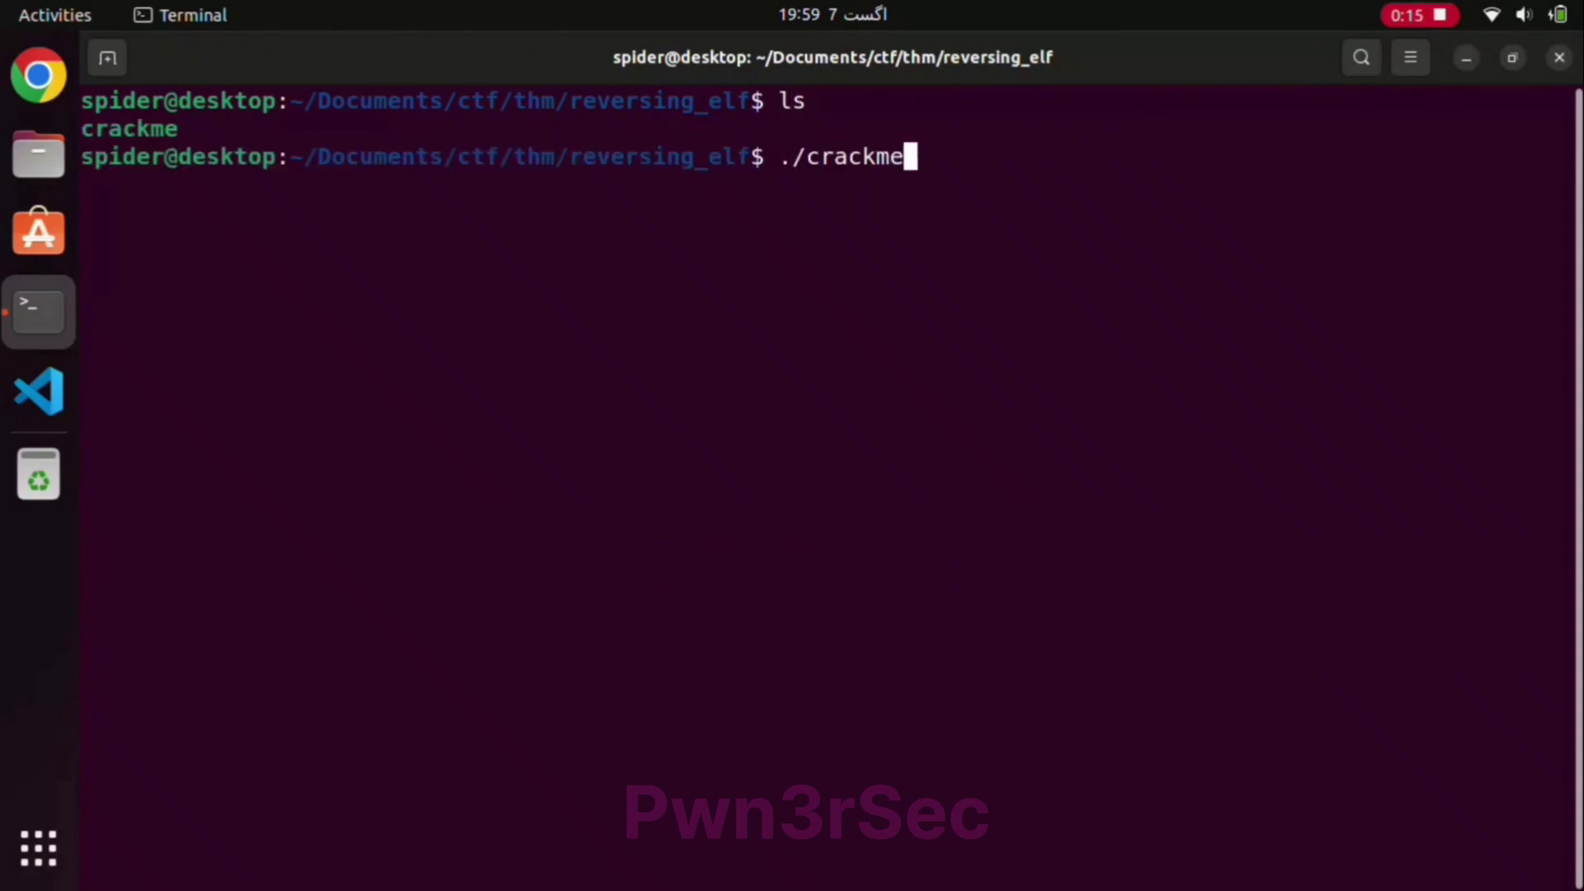
pyautogui.write('kme')
pyautogui.press('Return')
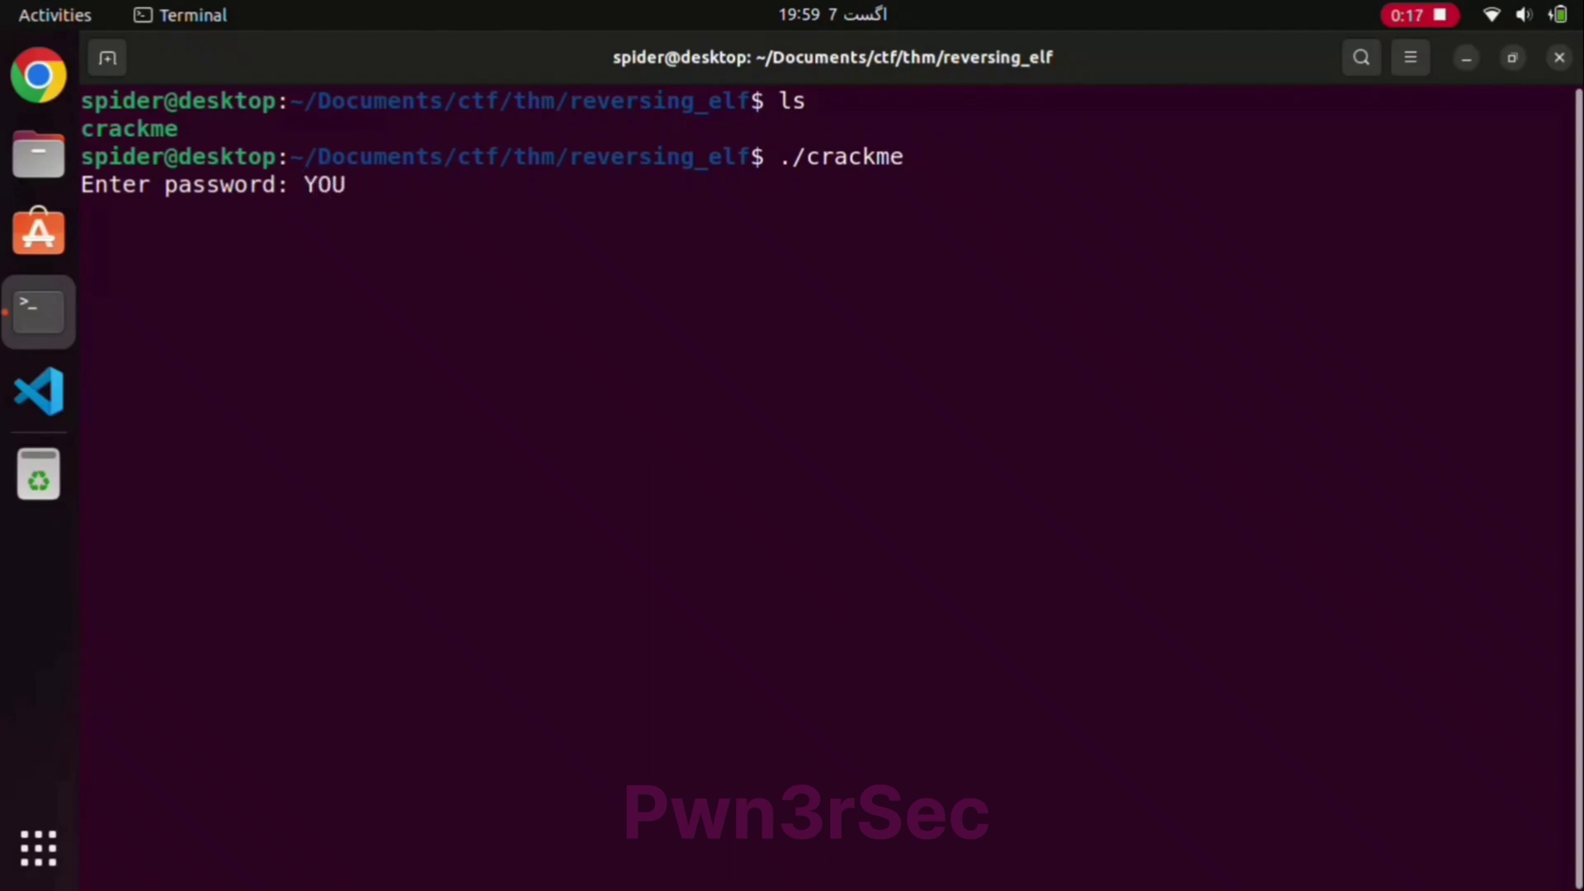
pyautogui.write('YOU')
pyautogui.press('Return')
# Step: Rerun crackme with the password LS, then start it again and abort the prompt
pyautogui.press('Up')
pyautogui.press('Return')
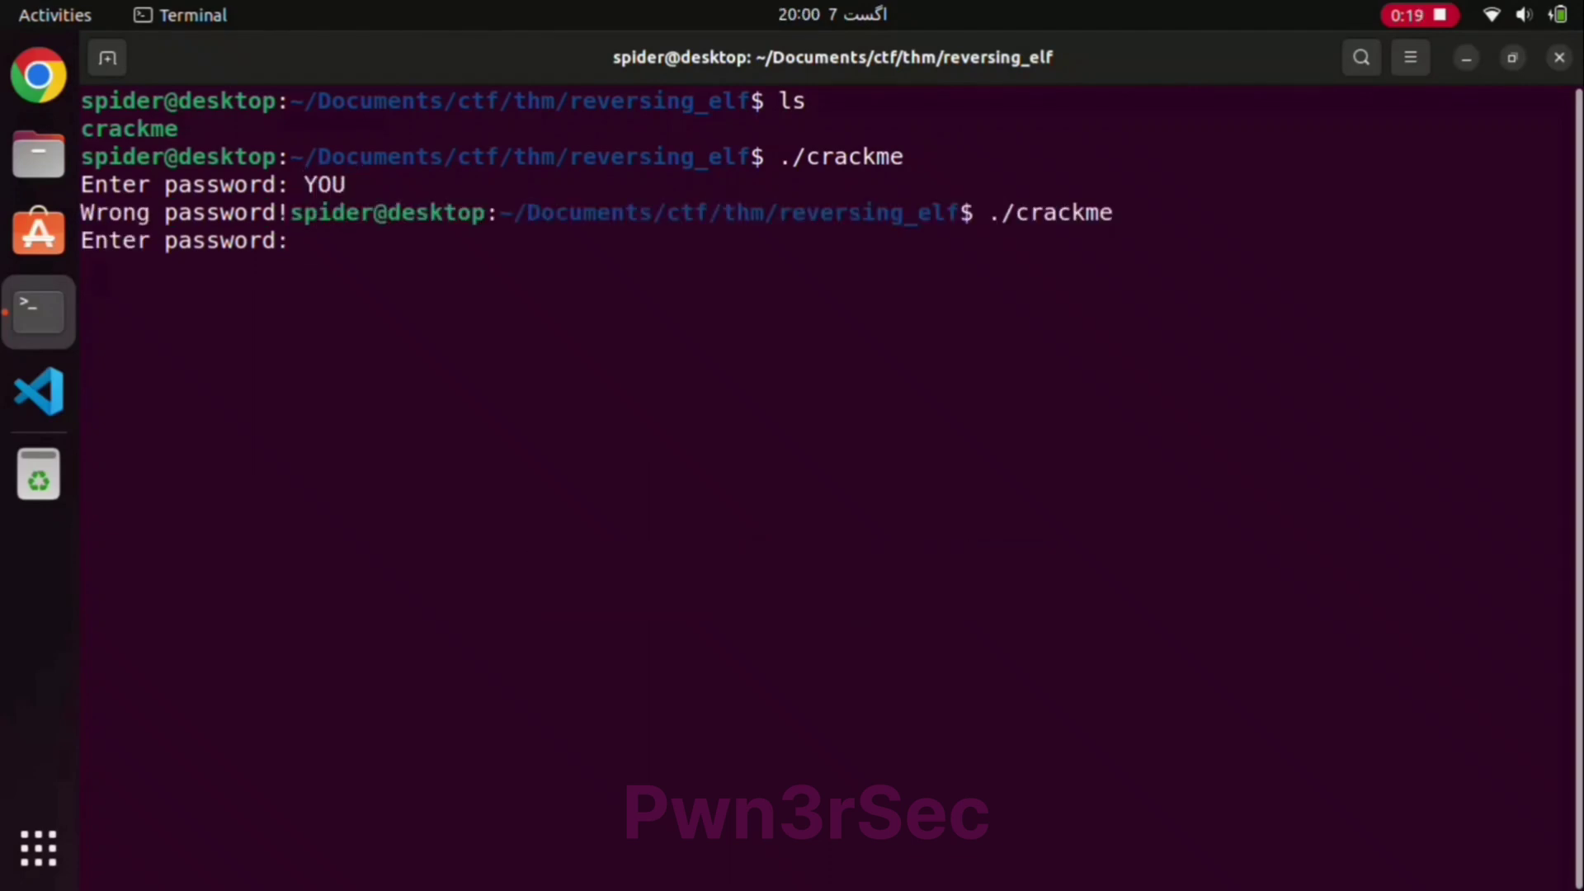
pyautogui.write('LS')
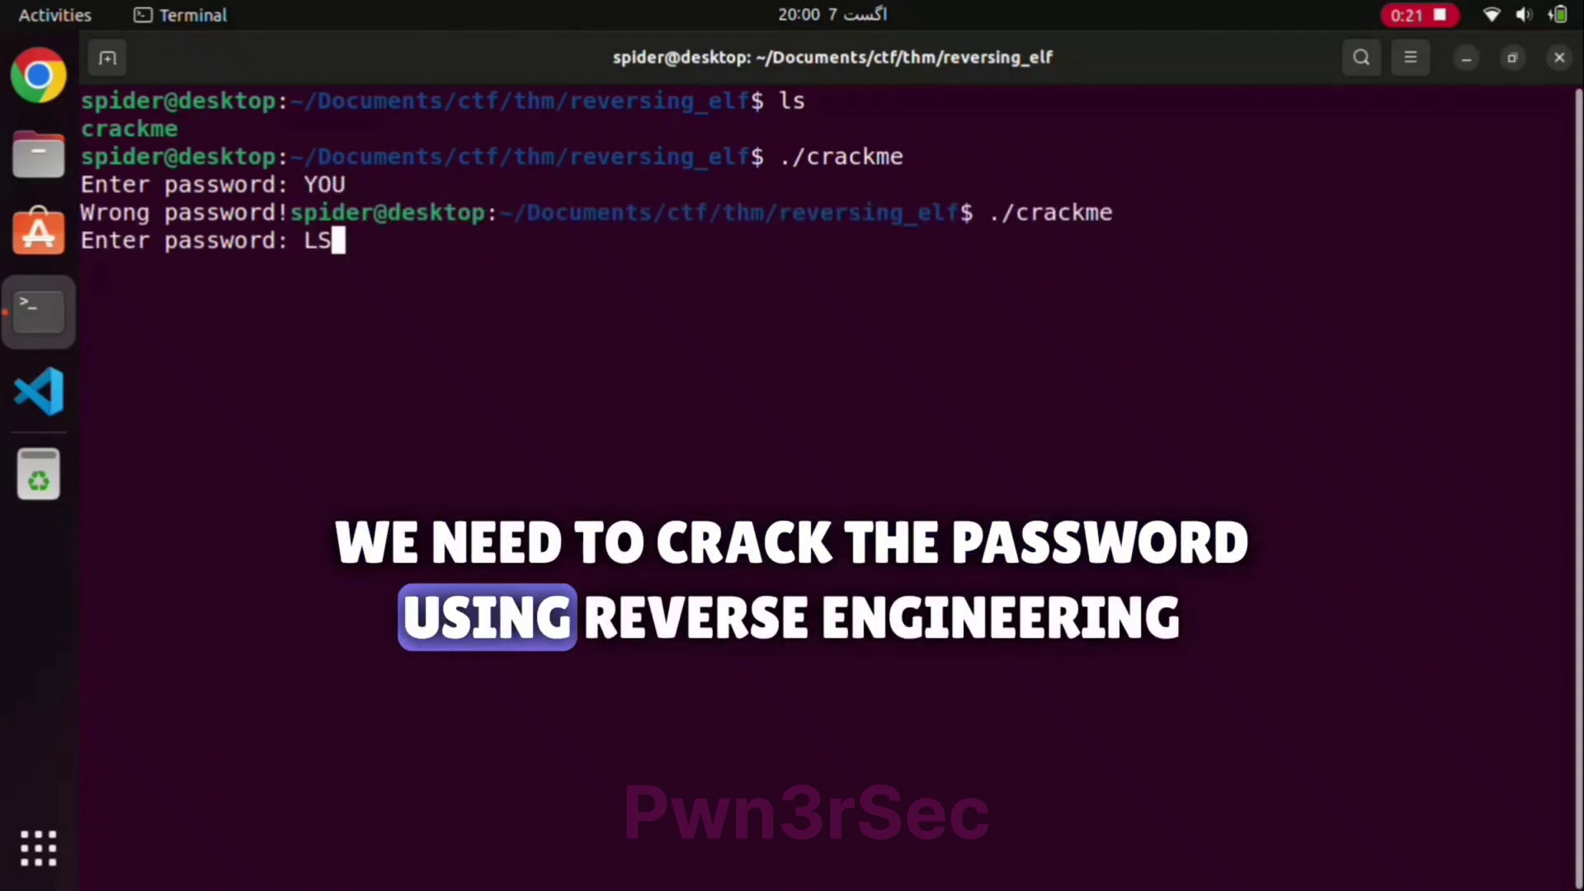
pyautogui.press('Return')
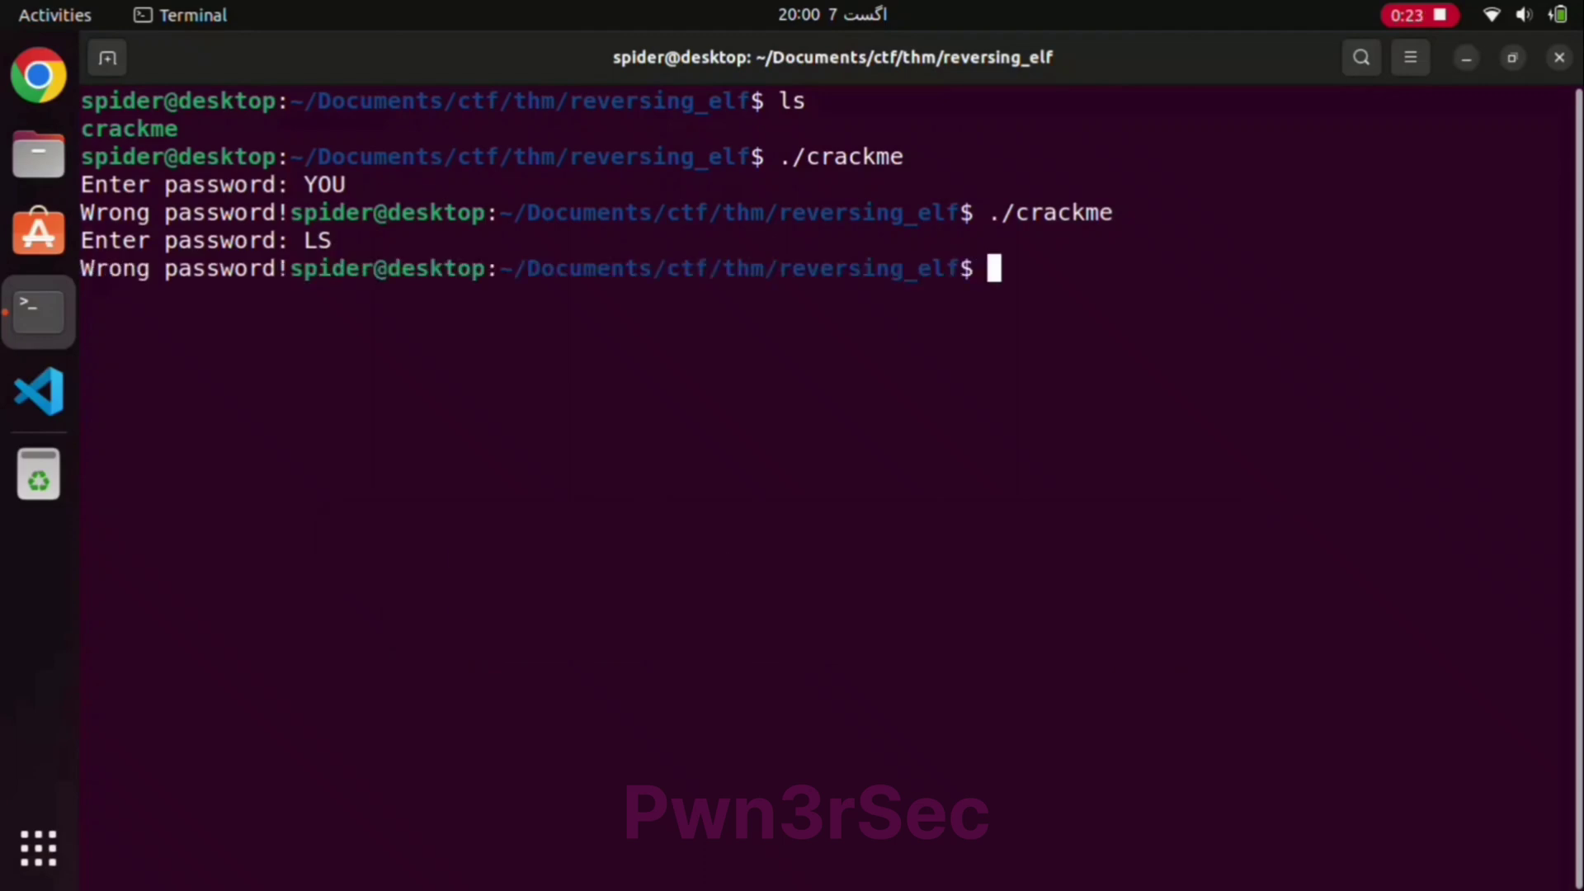
pyautogui.press('Up')
pyautogui.press('Return')
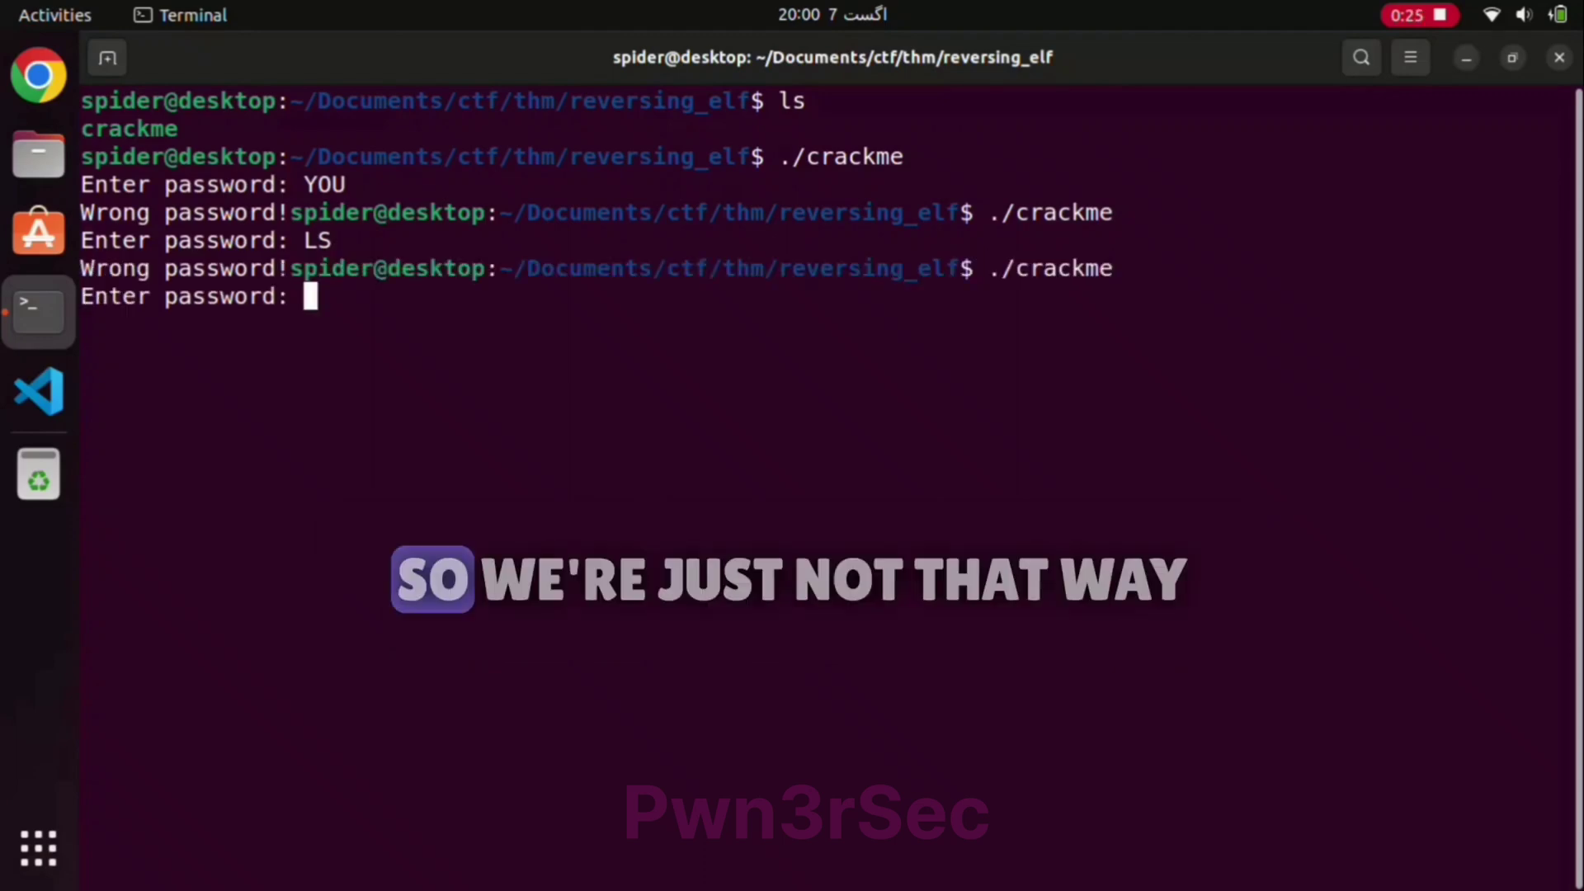
pyautogui.hotkey('ctrl', 'c')
# Step: Clear the screen and page through crackme's strings, marking the 'Welcome, Admin.' message
pyautogui.write('clear')
pyautogui.press('Return')
pyautogui.write('str')
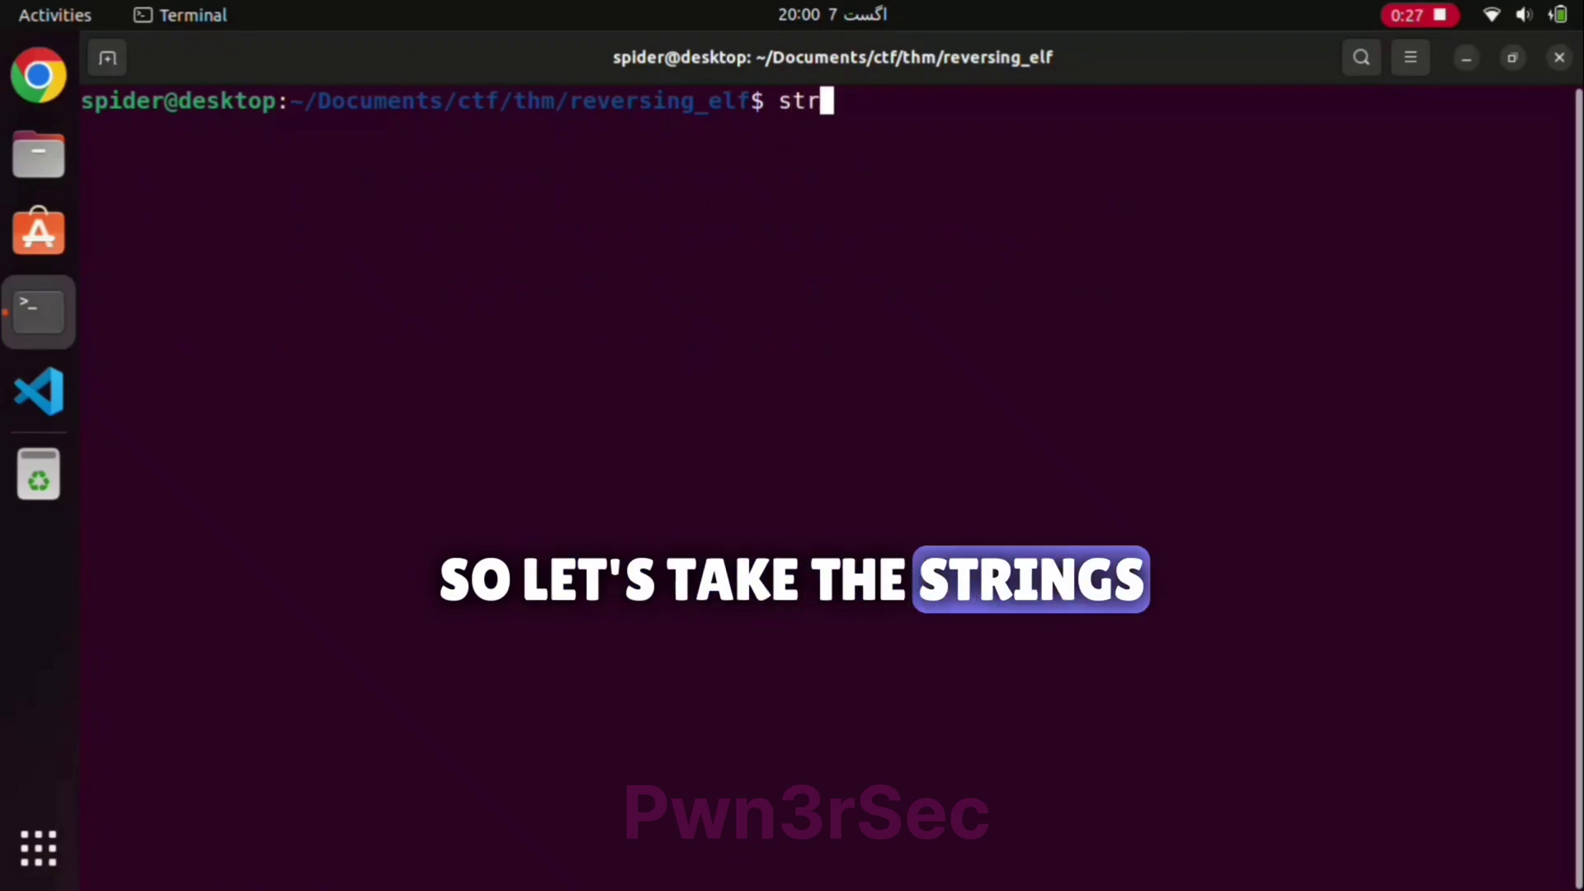
pyautogui.write('ins')
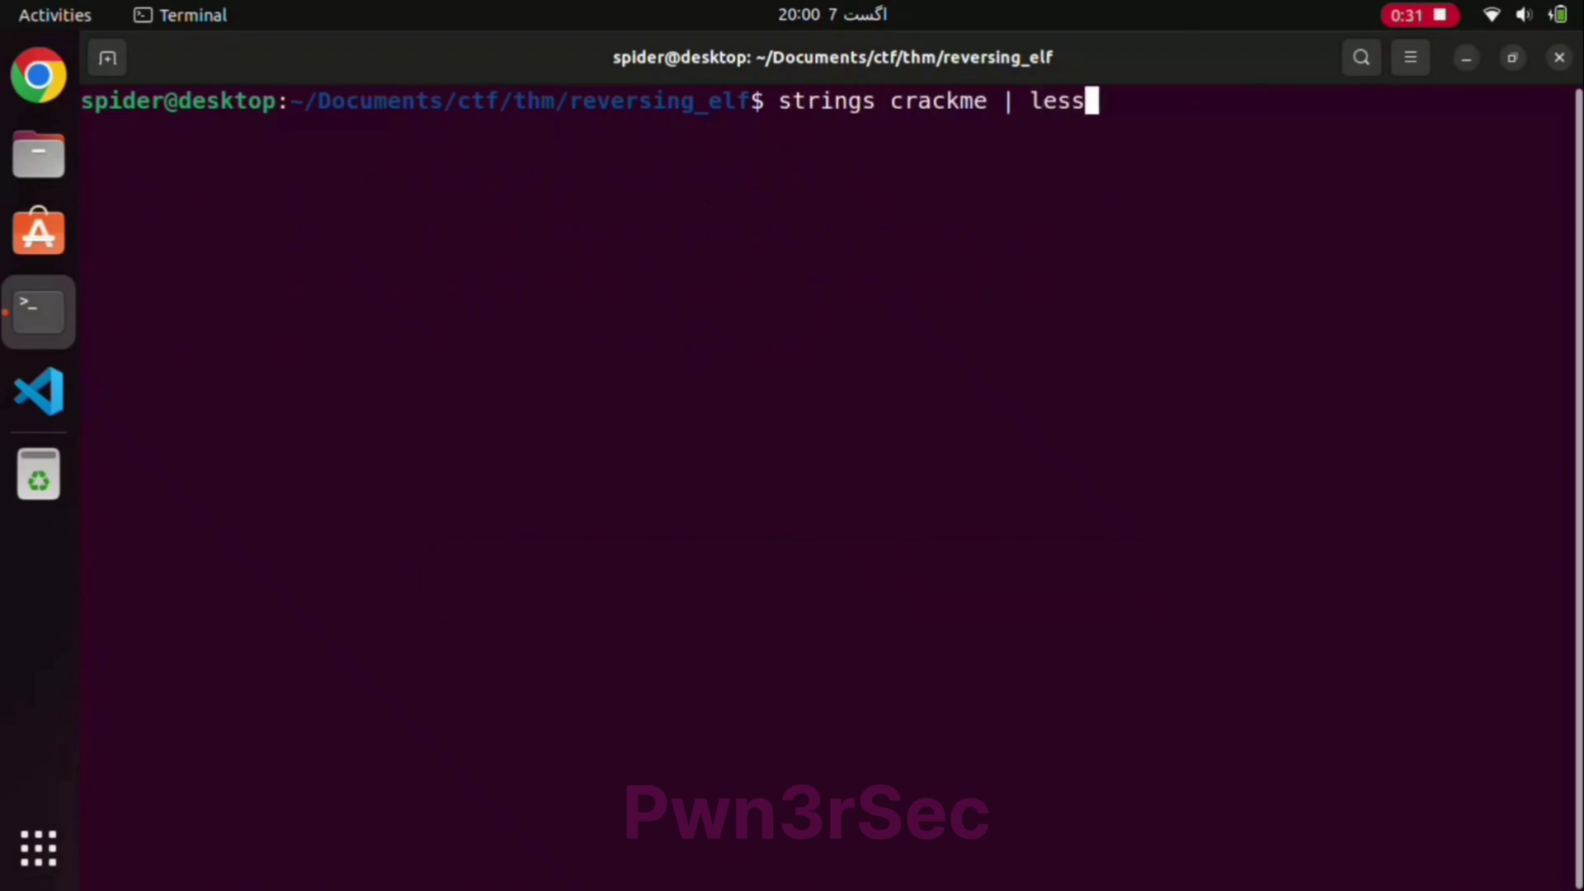
pyautogui.press('Return')
pyautogui.press('Down')
pyautogui.press('Down')
pyautogui.press('Down')
pyautogui.press('Down')
pyautogui.press('Down')
pyautogui.press('Down')
pyautogui.press('Down')
pyautogui.press('Down')
pyautogui.press('Down')
pyautogui.press('Down')
pyautogui.press('Down')
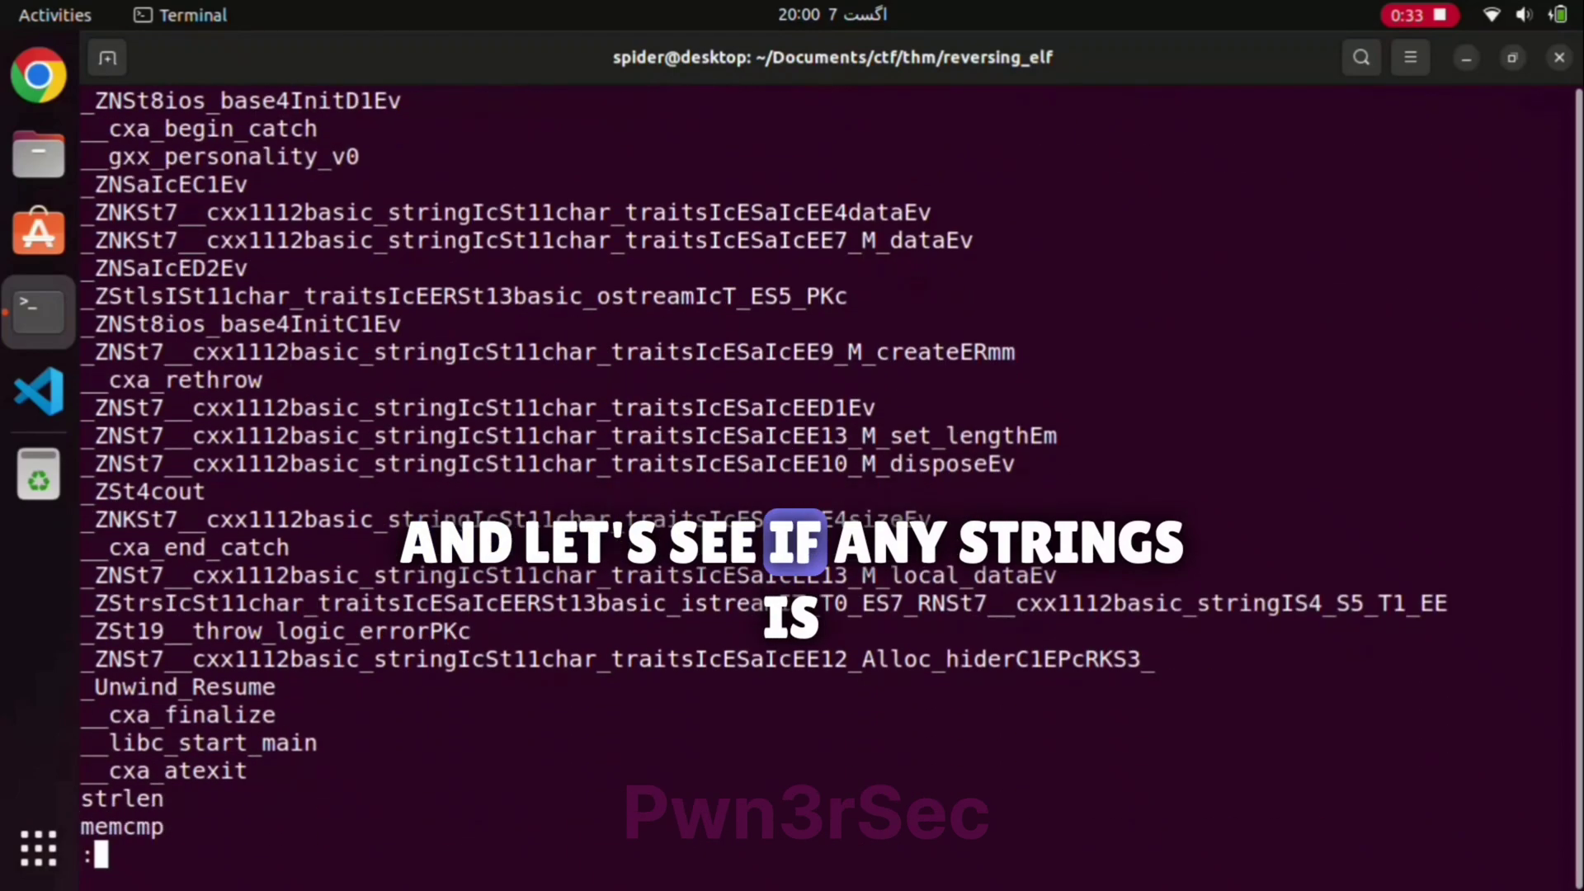
pyautogui.press('Down')
pyautogui.press('Down')
pyautogui.press('Down')
pyautogui.press('Down')
pyautogui.press('Down')
pyautogui.press('Down')
pyautogui.press('Down')
pyautogui.press('Down')
pyautogui.press('Down')
pyautogui.press('Down')
pyautogui.press('Down')
pyautogui.press('Down')
pyautogui.press('Down')
pyautogui.press('Down')
pyautogui.press('Down')
pyautogui.press('Down')
pyautogui.press('Down')
pyautogui.press('Down')
pyautogui.press('Down')
pyautogui.press('Down')
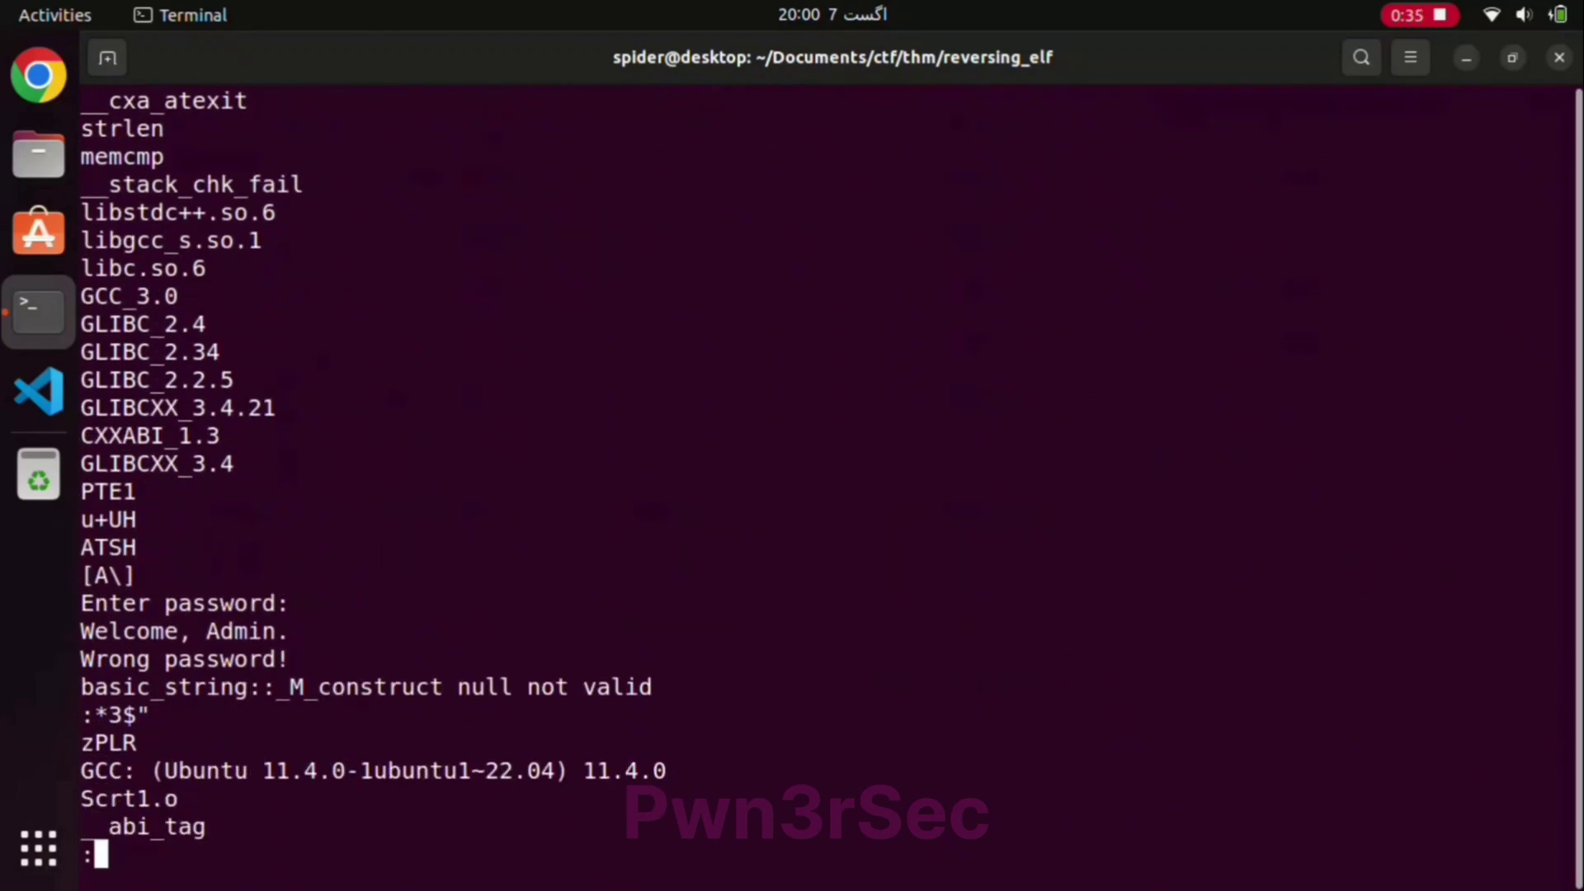
pyautogui.press('Down')
pyautogui.press('Down')
pyautogui.press('Down')
pyautogui.press('Down')
pyautogui.press('Down')
pyautogui.press('Down')
pyautogui.press('Down')
pyautogui.press('Down')
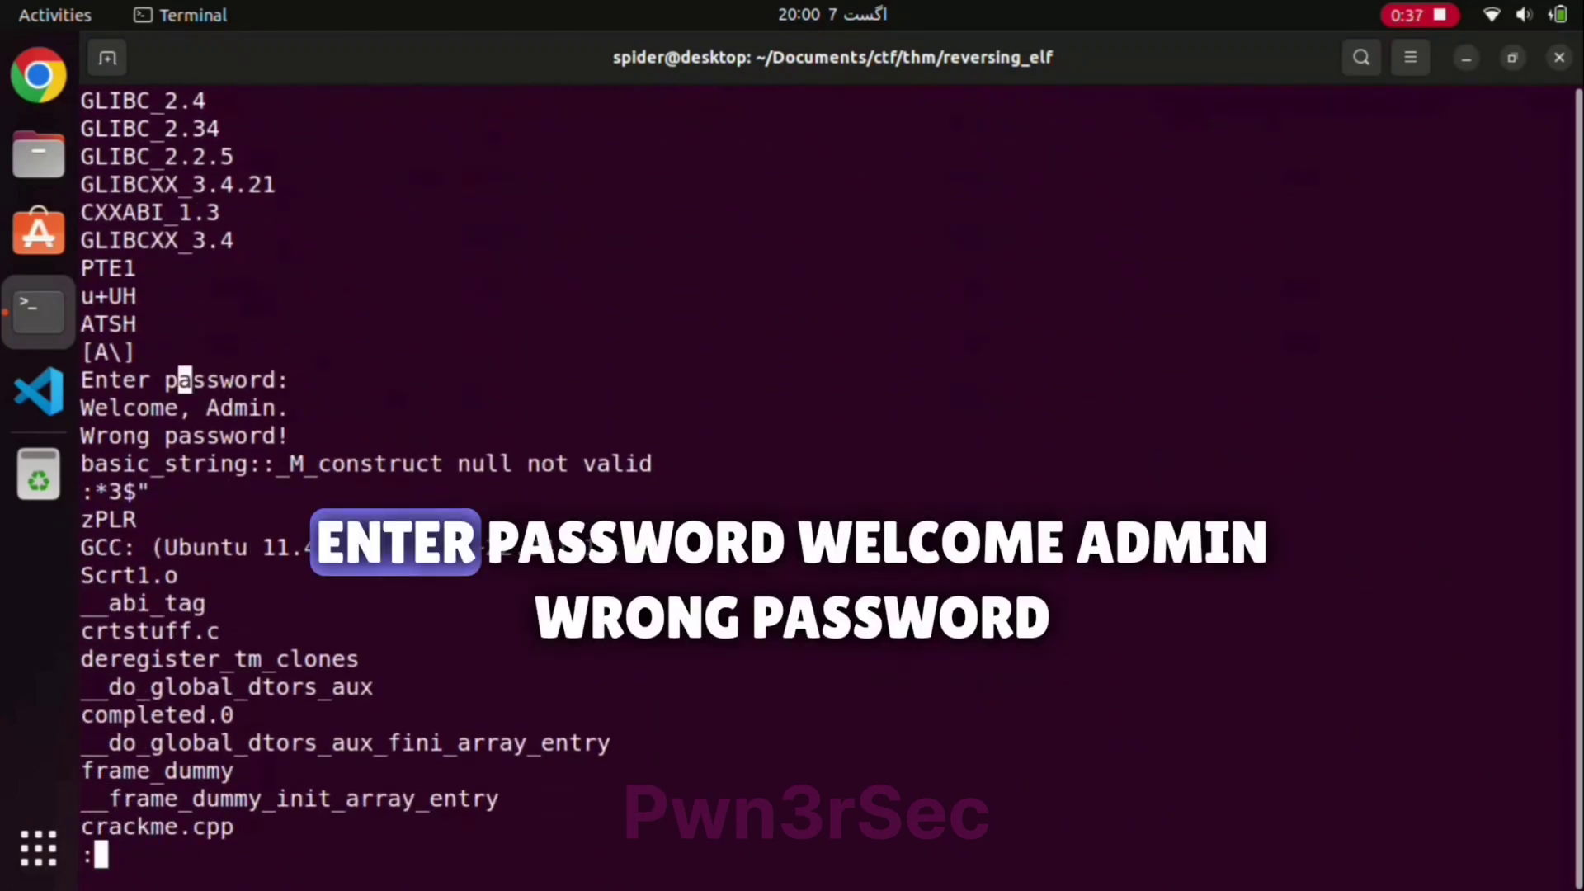
pyautogui.moveTo(184, 379); pyautogui.dragTo(136, 436)
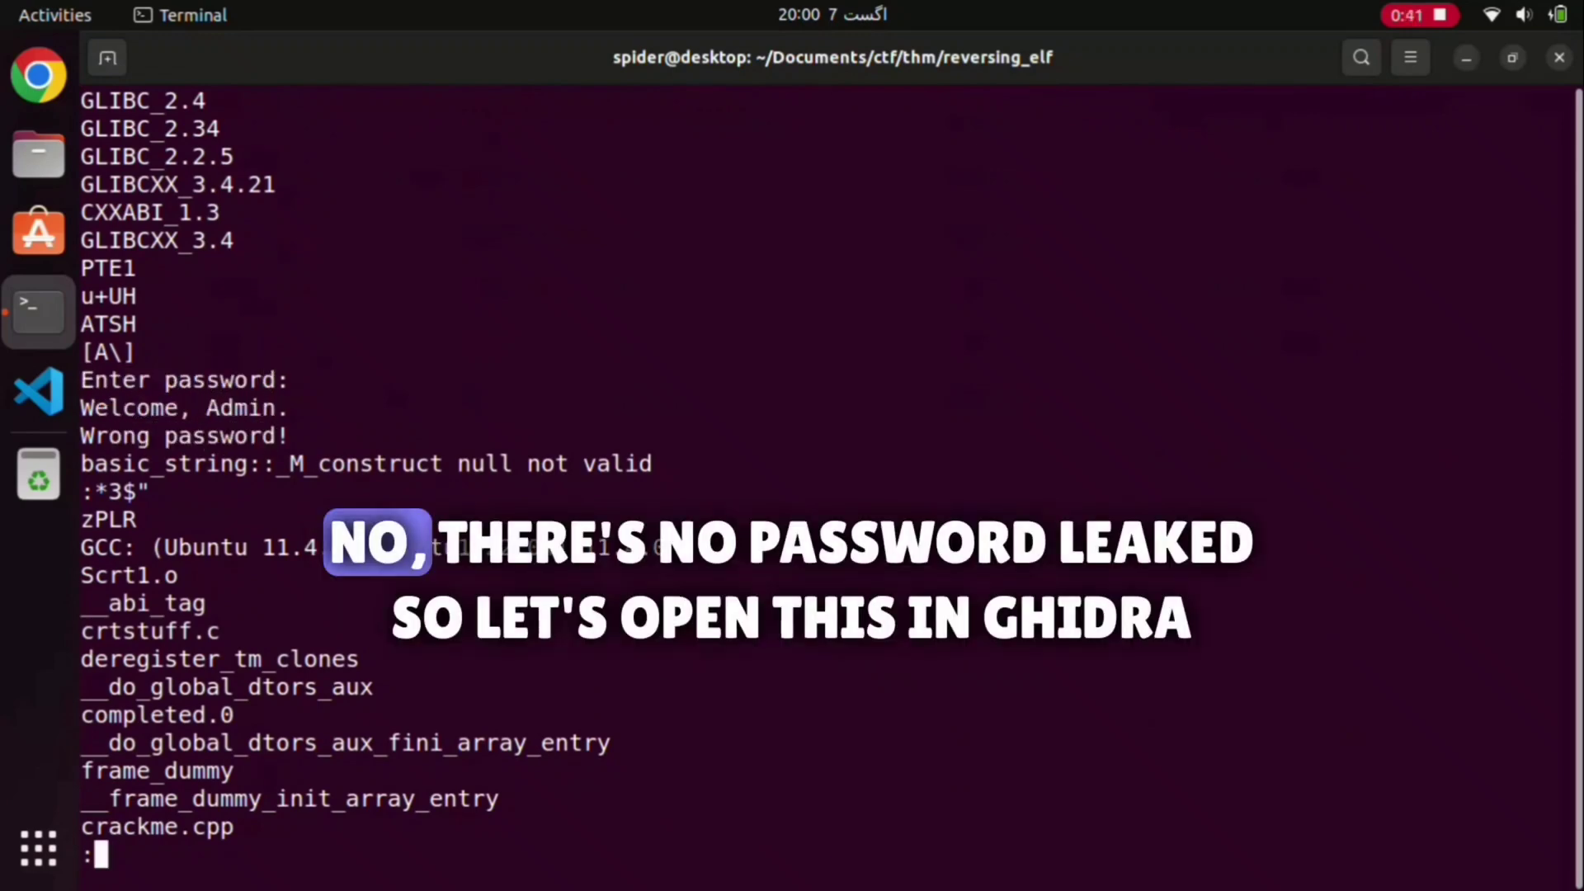
# Step: Quit the pager, clear the screen and try launching ghidra from the shell
pyautogui.write('qclear')
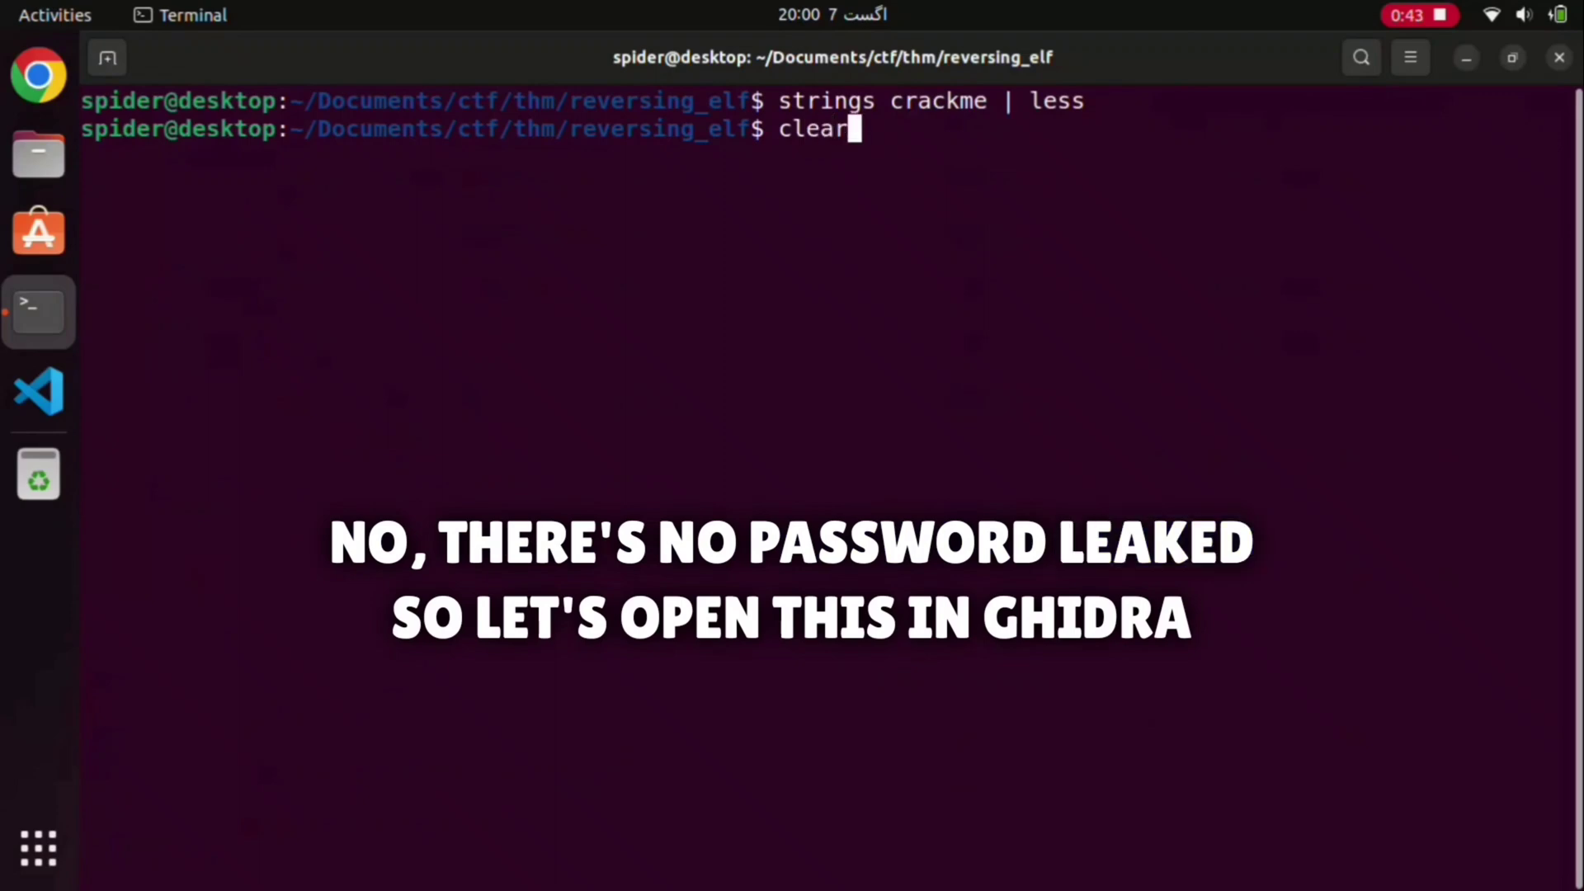
pyautogui.press('Return')
pyautogui.write('ghidra')
pyautogui.press('Return')
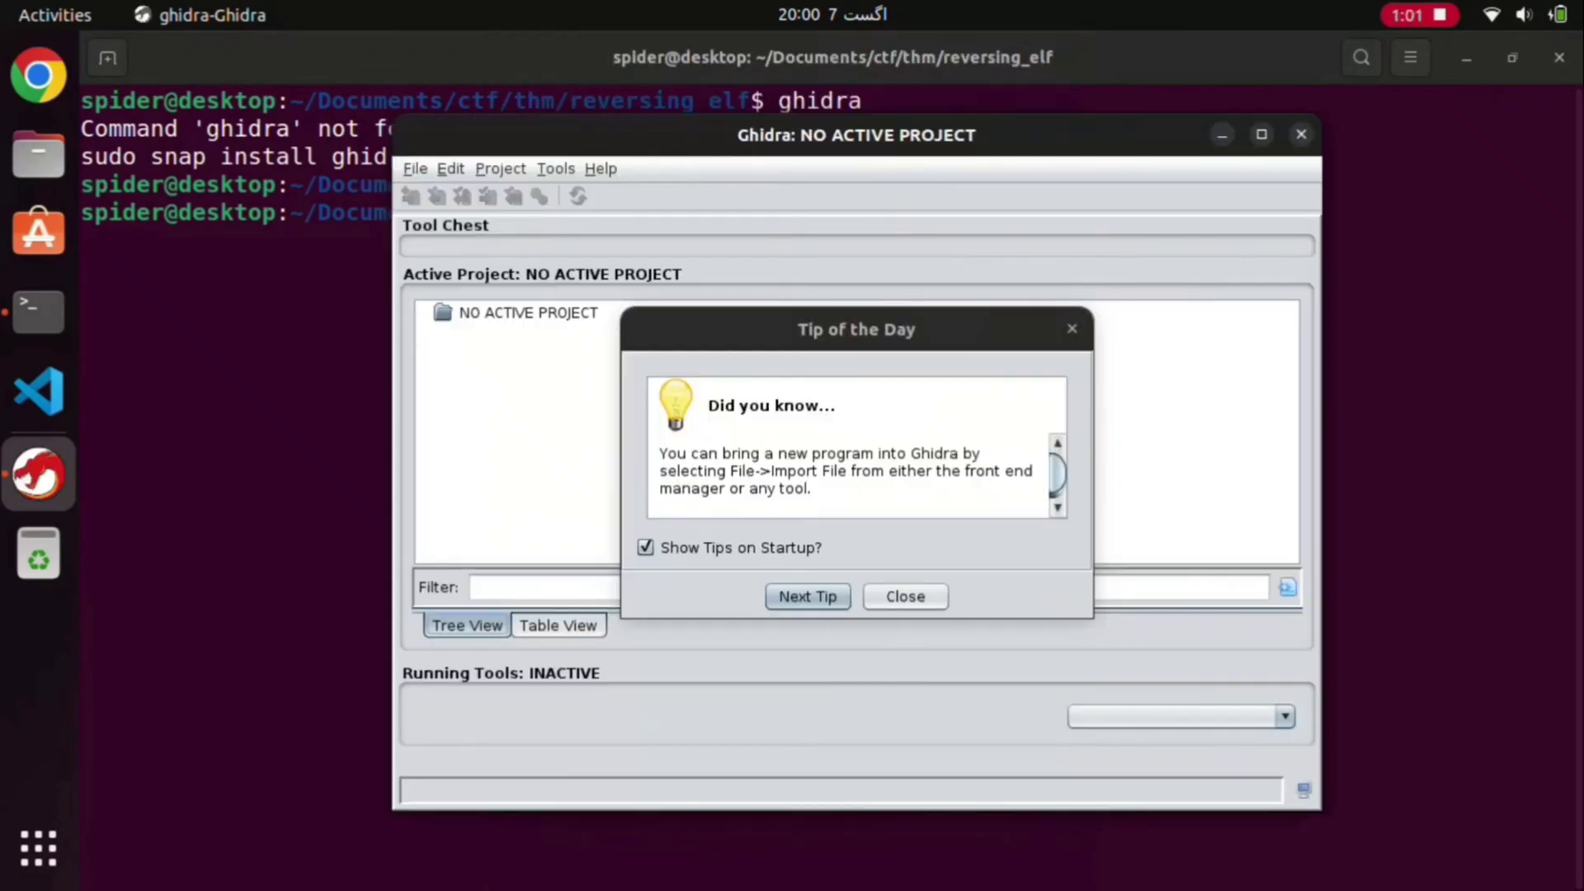
# Step: Dismiss the Tip of the Day and close the accidentally opened Options window
pyautogui.press('Escape')
pyautogui.hotkey('alt', 'f')
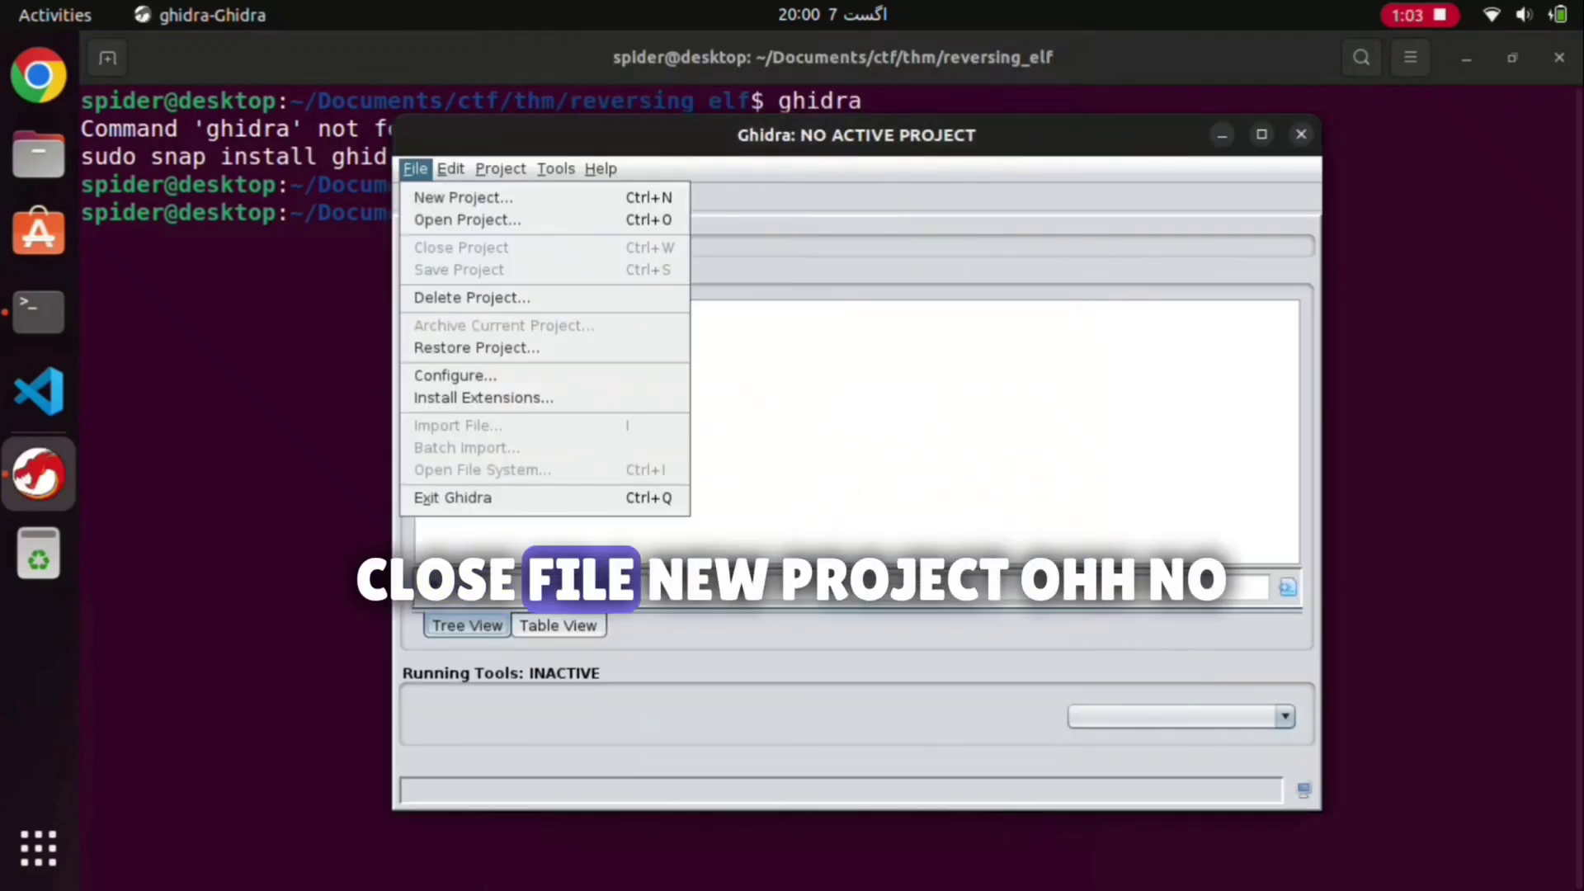
pyautogui.moveTo(450, 169)
pyautogui.click(493, 199)
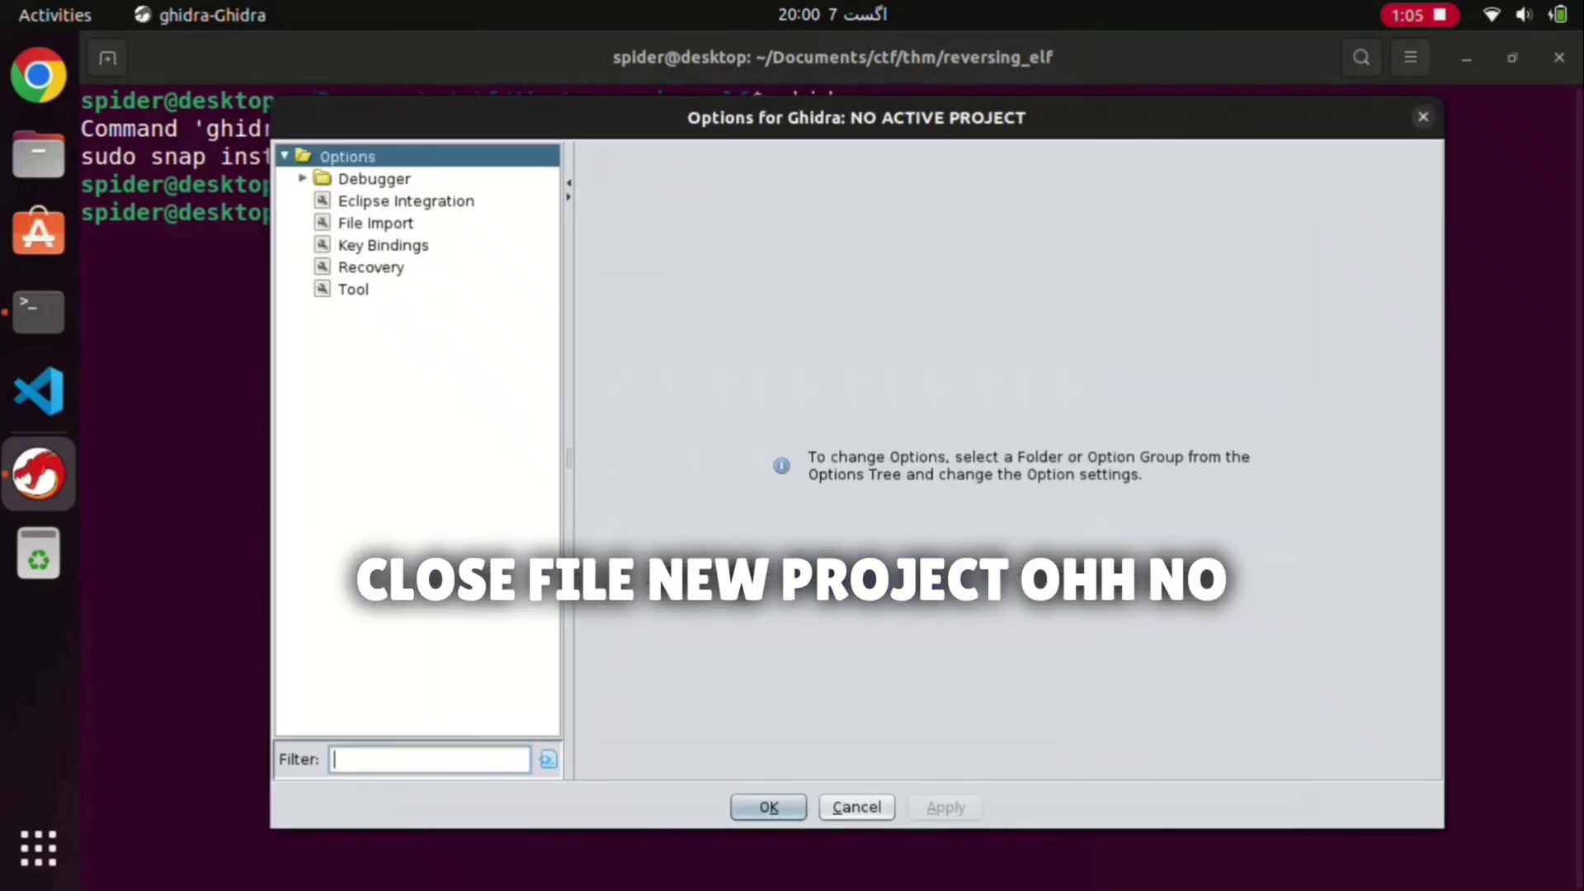
pyautogui.hotkey('alt', 'c')
# Step: Start the New Project wizard from the File menu
pyautogui.hotkey('alt', 'f')
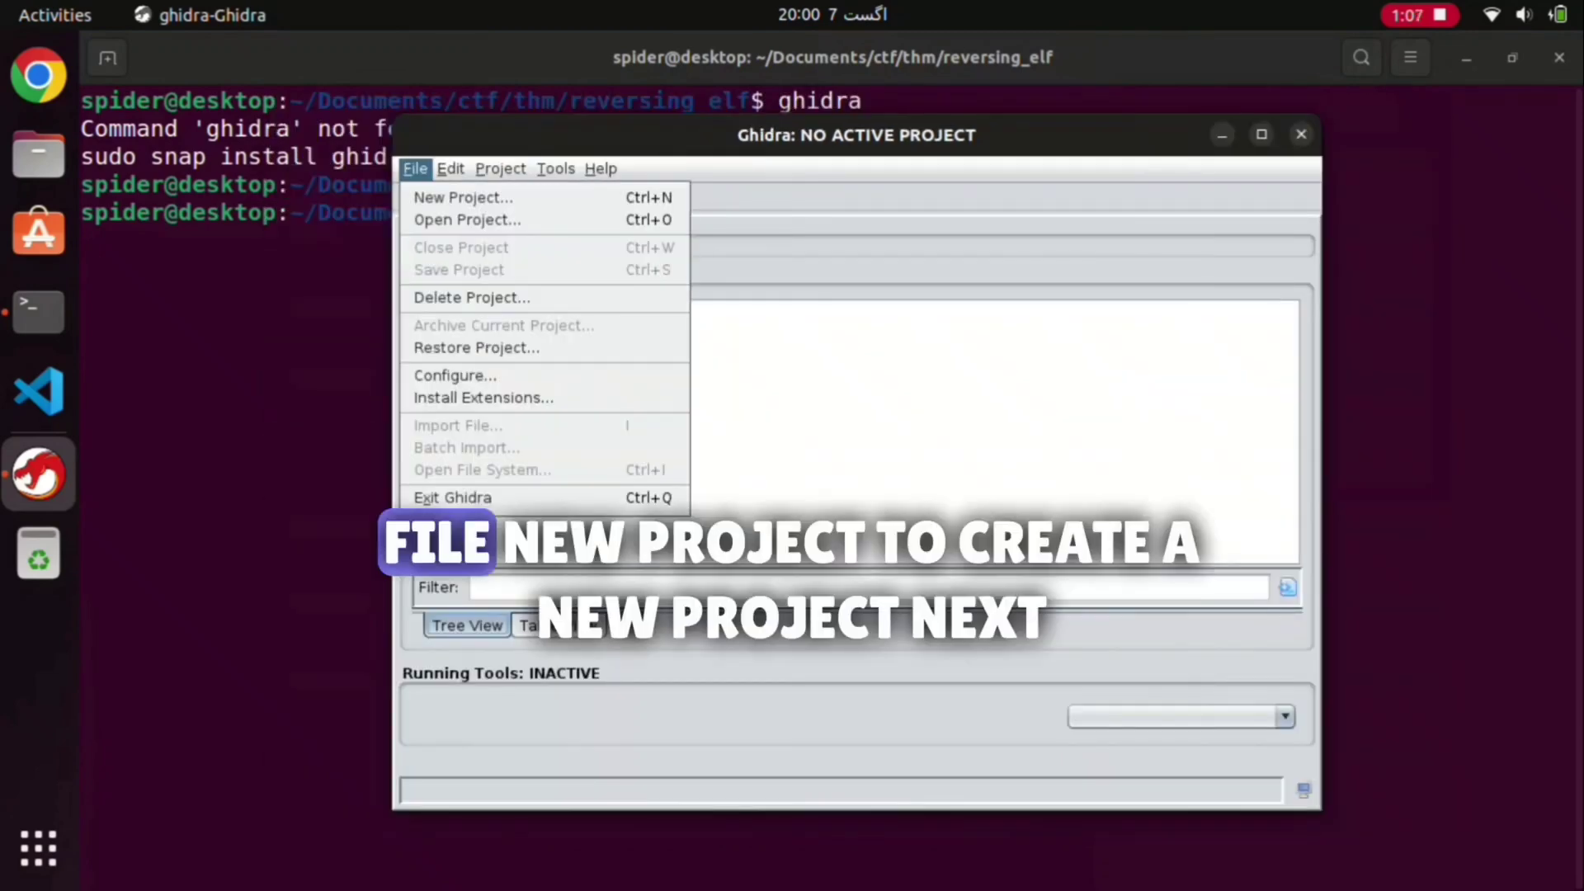
pyautogui.press('Down')
pyautogui.press('Return')
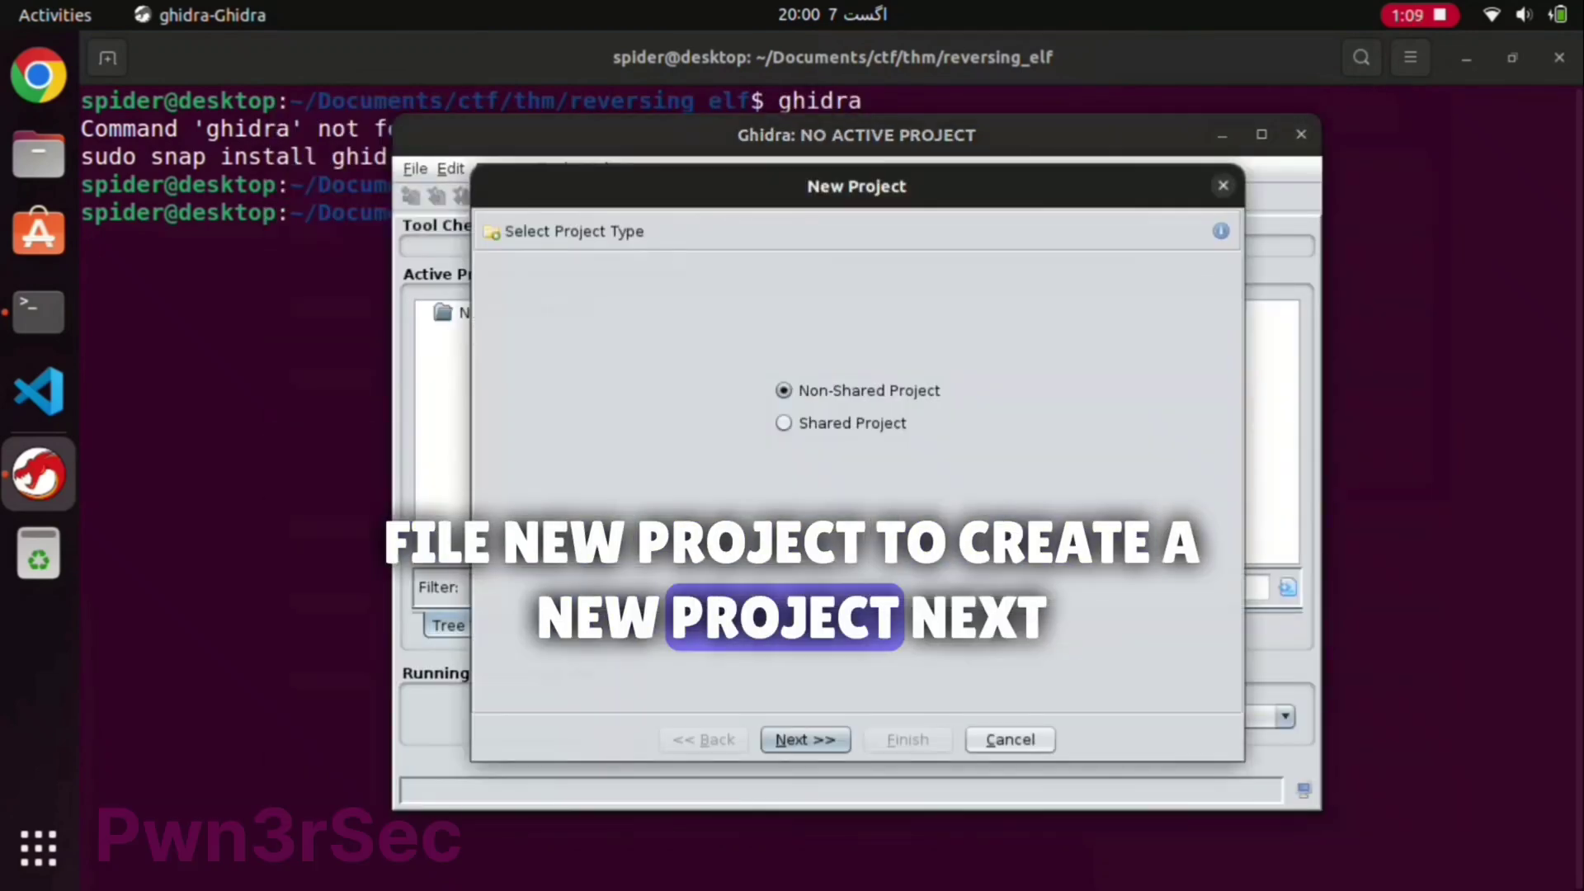
# Step: Make a non-shared project in the reversing_elf folder named reverse_engineering_part_1
pyautogui.press('Return')
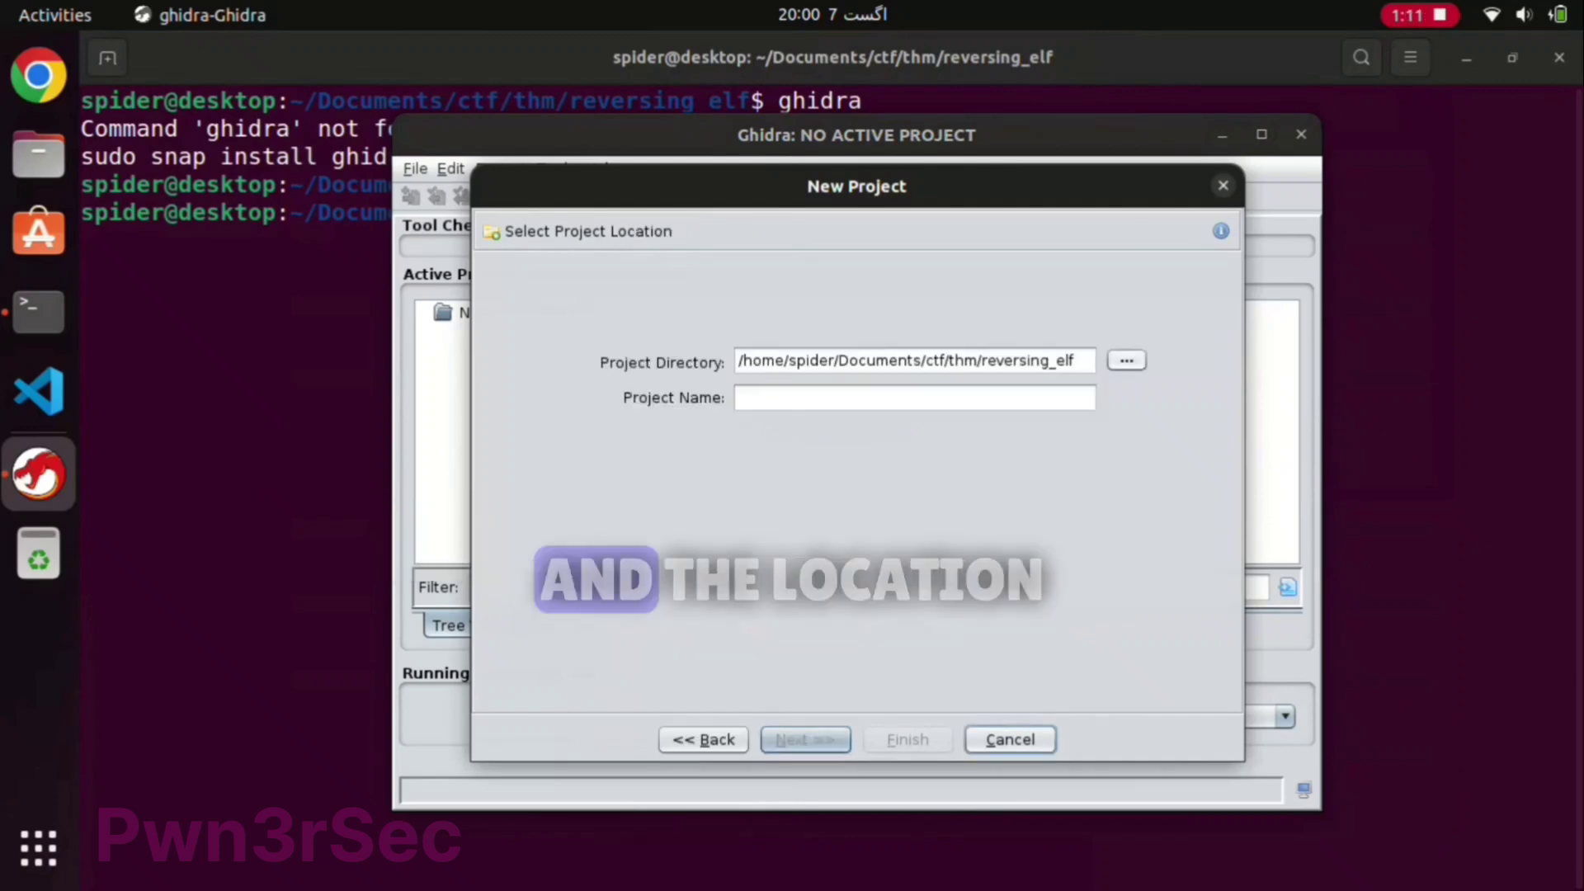
pyautogui.click(1127, 360)
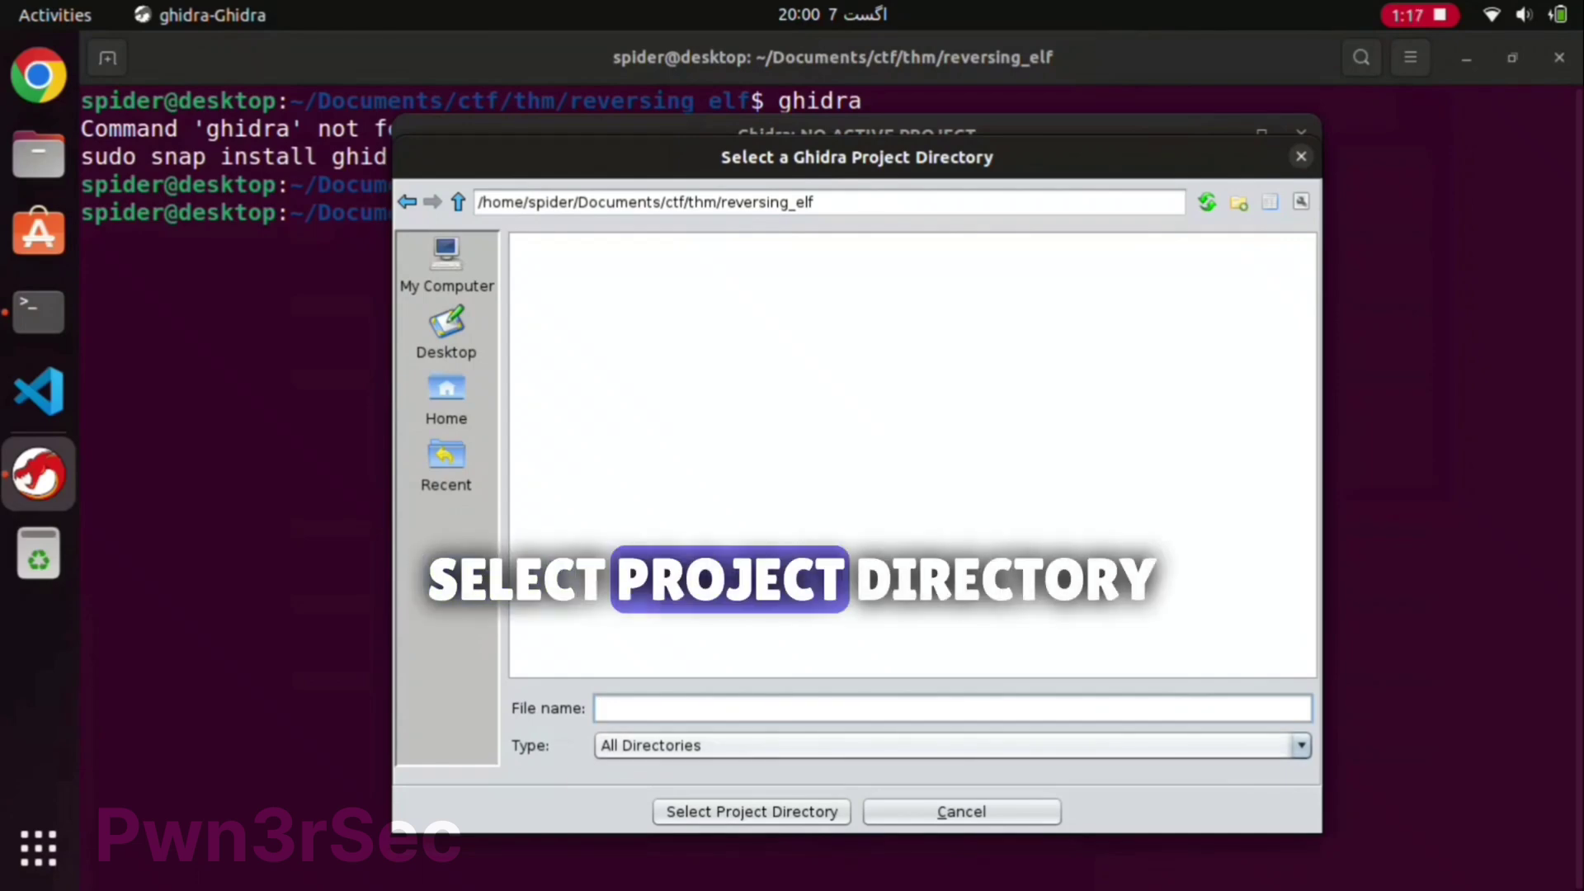
pyautogui.press('Return')
pyautogui.press('Tab')
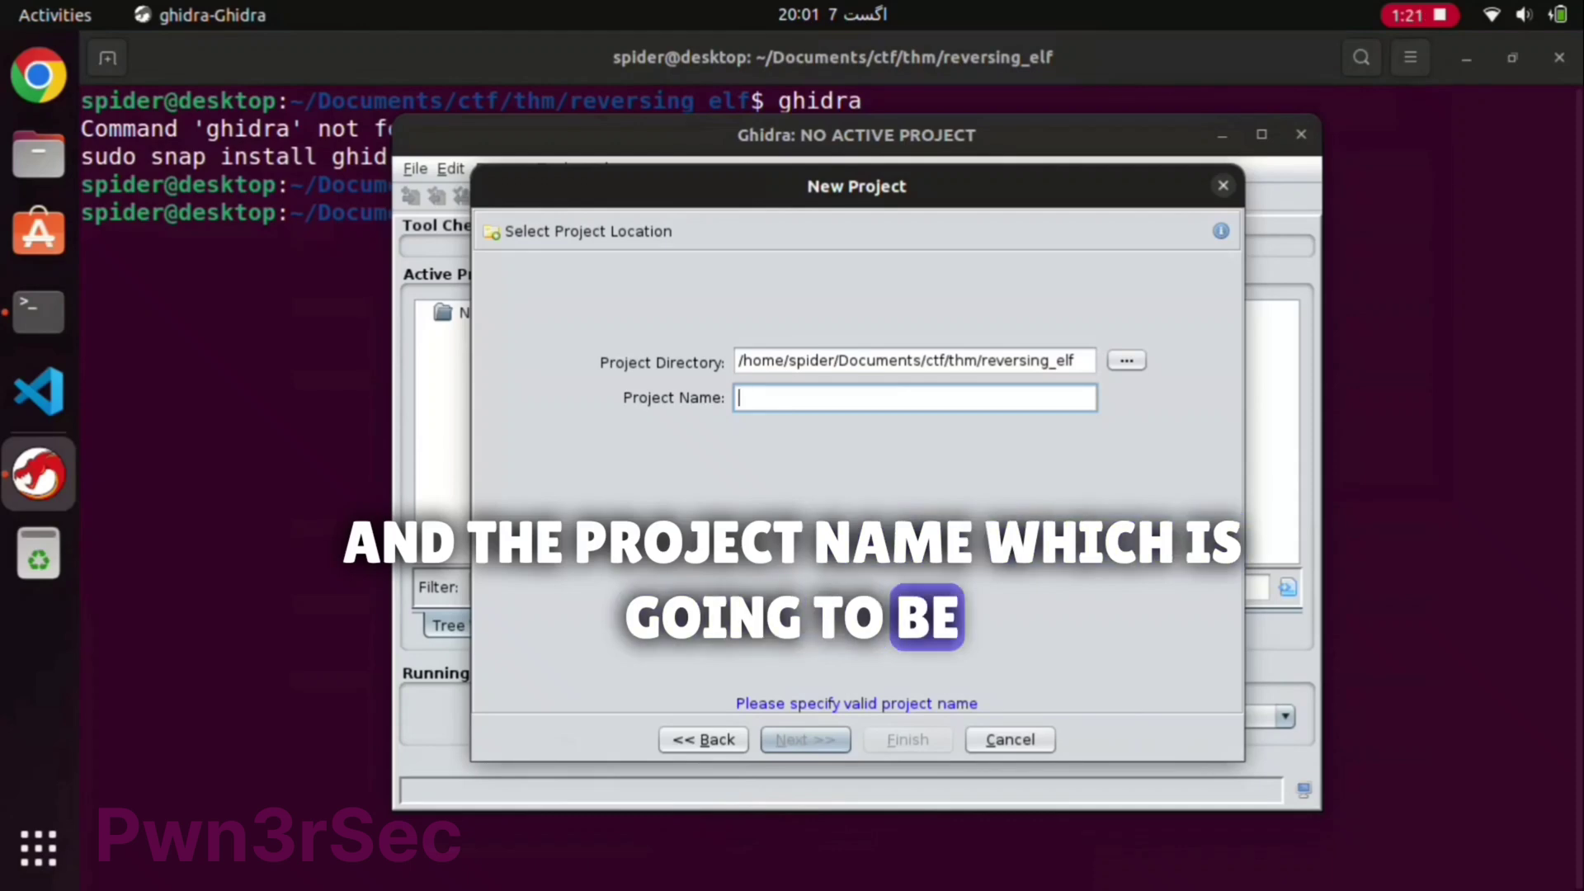
pyautogui.write('cr')
pyautogui.press('BackSpace')
pyautogui.press('BackSpace')
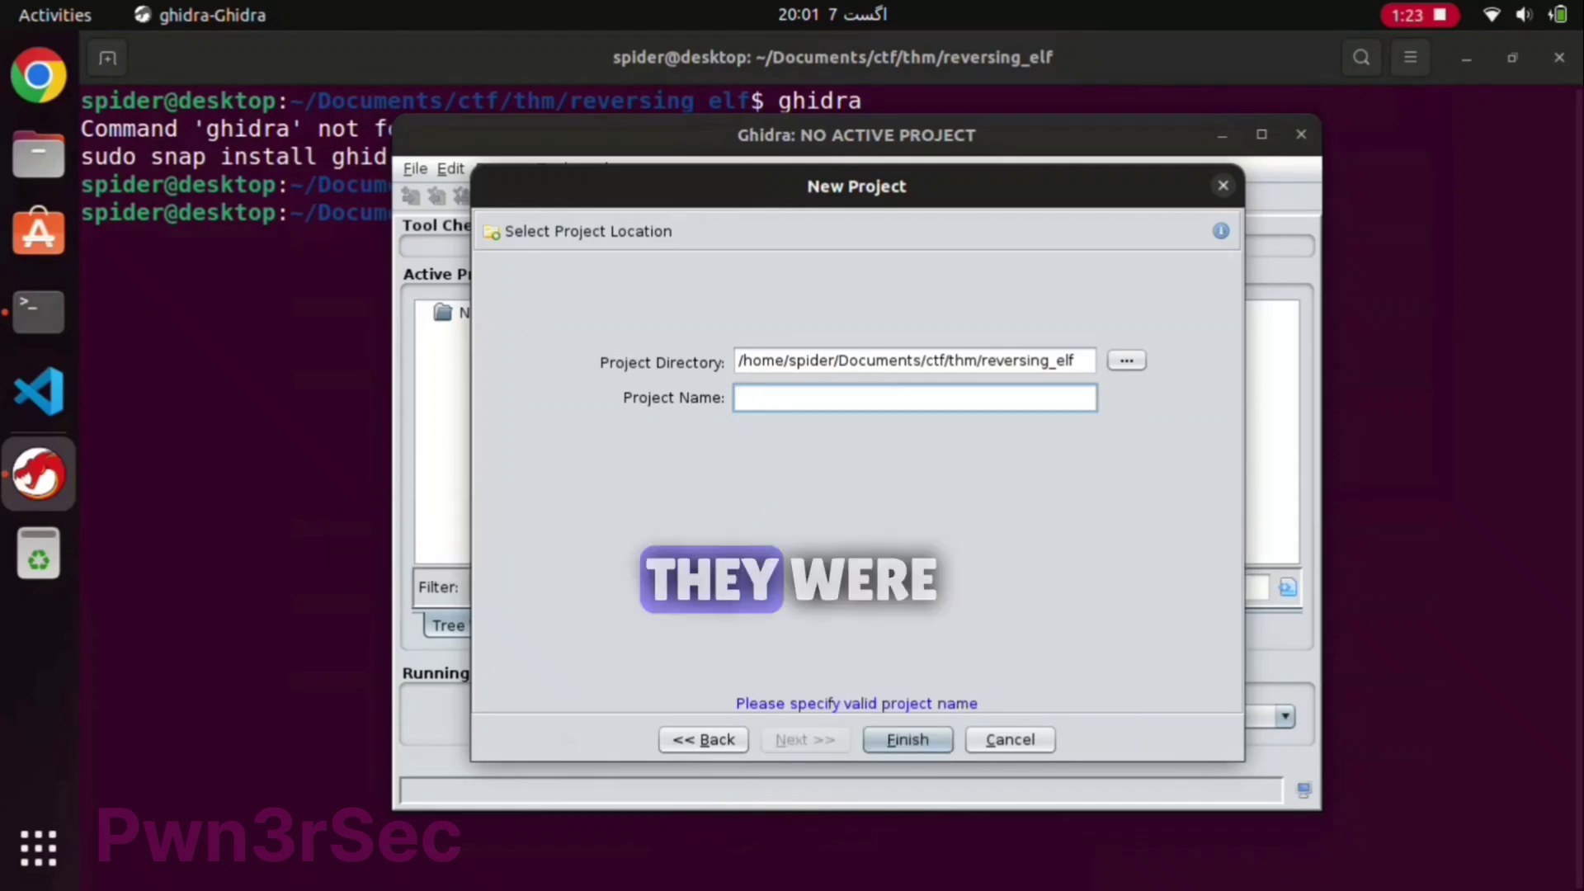
pyautogui.write('reveres')
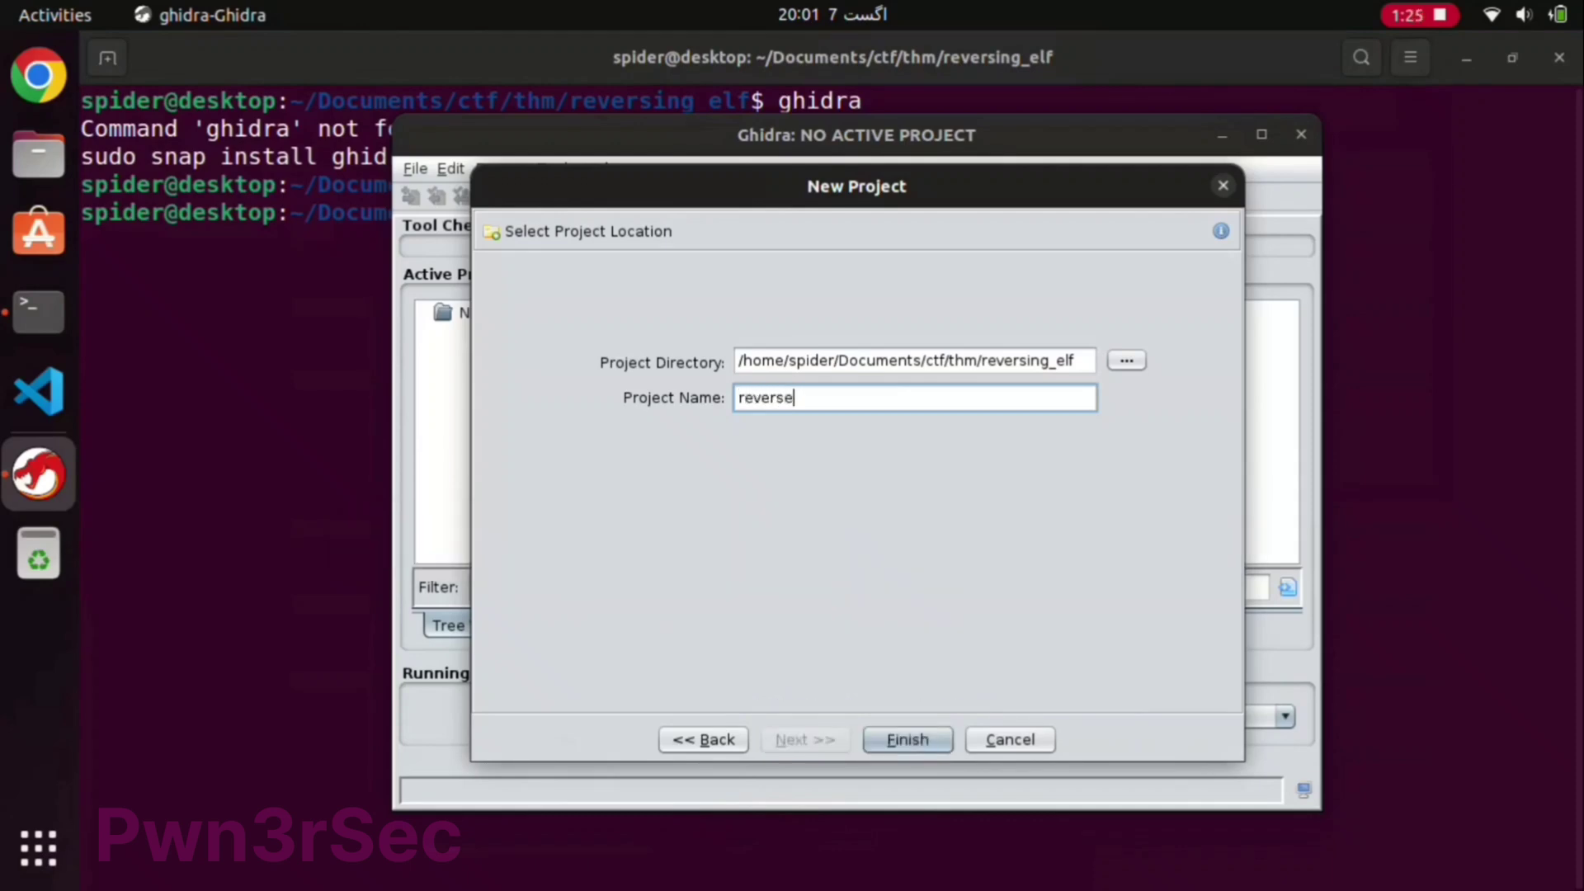
pyautogui.write('_engineering_part_1')
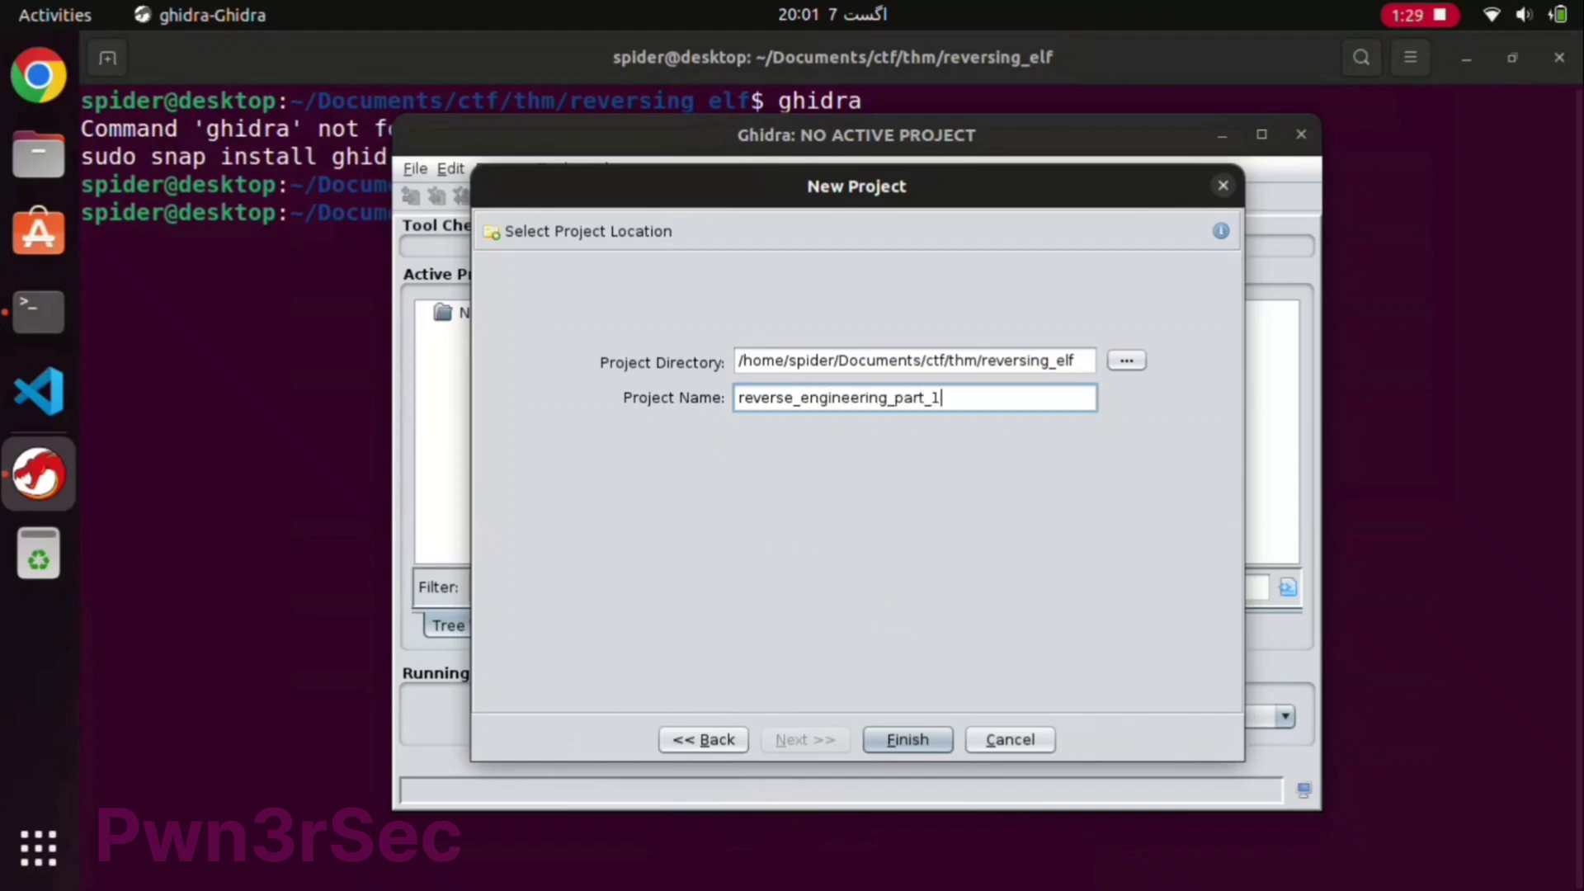
pyautogui.press('Return')
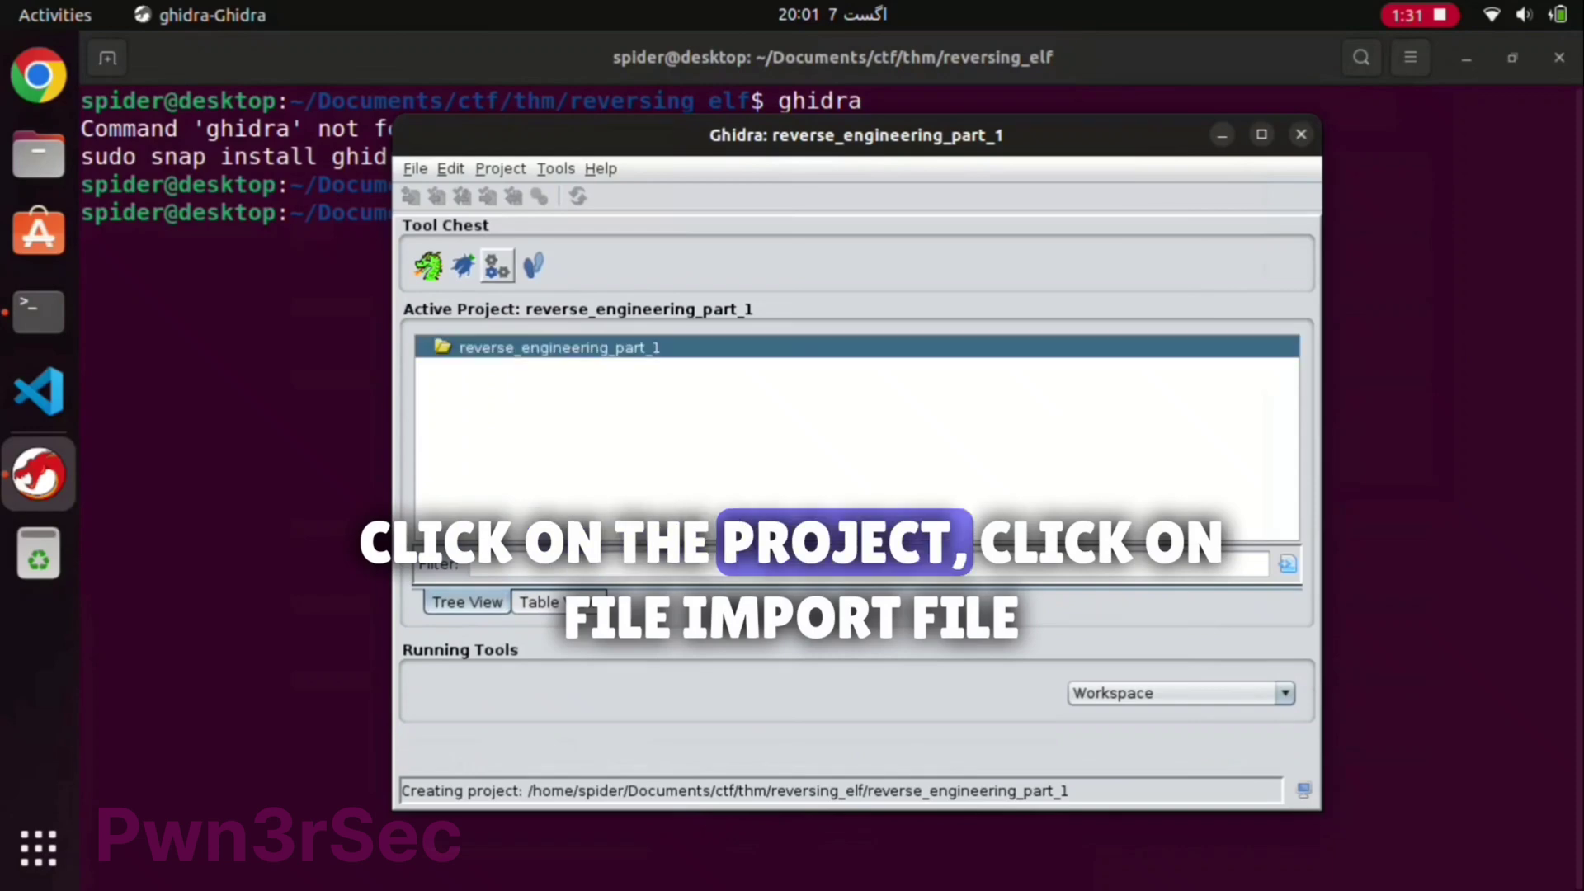
# Step: Import the crackme binary as ELF with x86:LE:64 language and close the results summary
pyautogui.hotkey('alt', 'f')
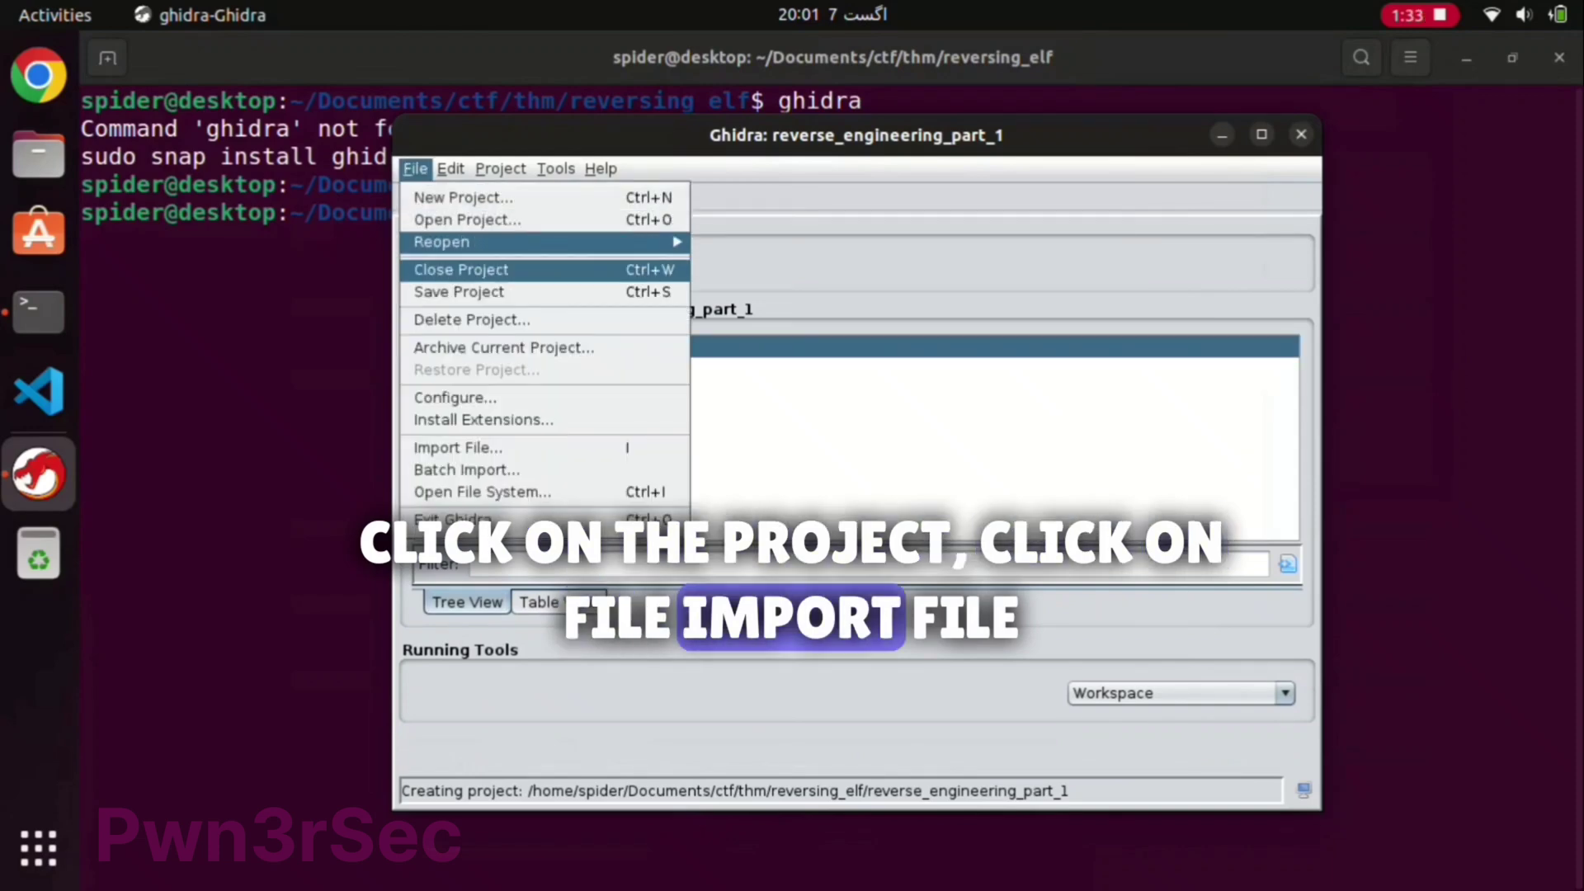
pyautogui.press('Down')
pyautogui.press('Down')
pyautogui.press('Down')
pyautogui.press('Down')
pyautogui.press('Down')
pyautogui.press('Down')
pyautogui.press('Return')
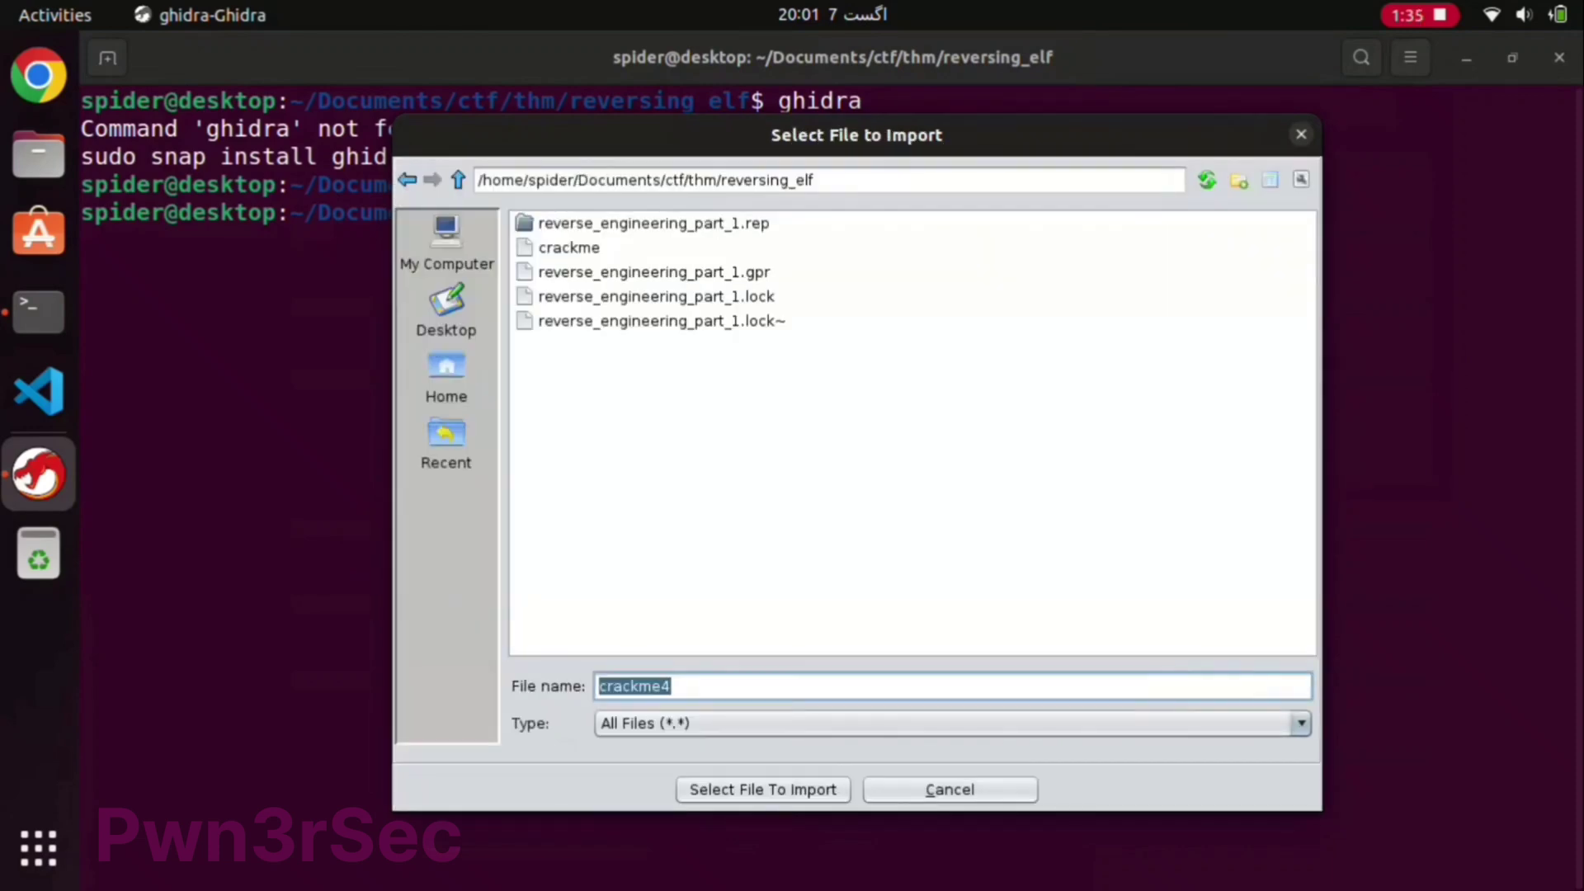
pyautogui.click(568, 247)
pyautogui.press('Return')
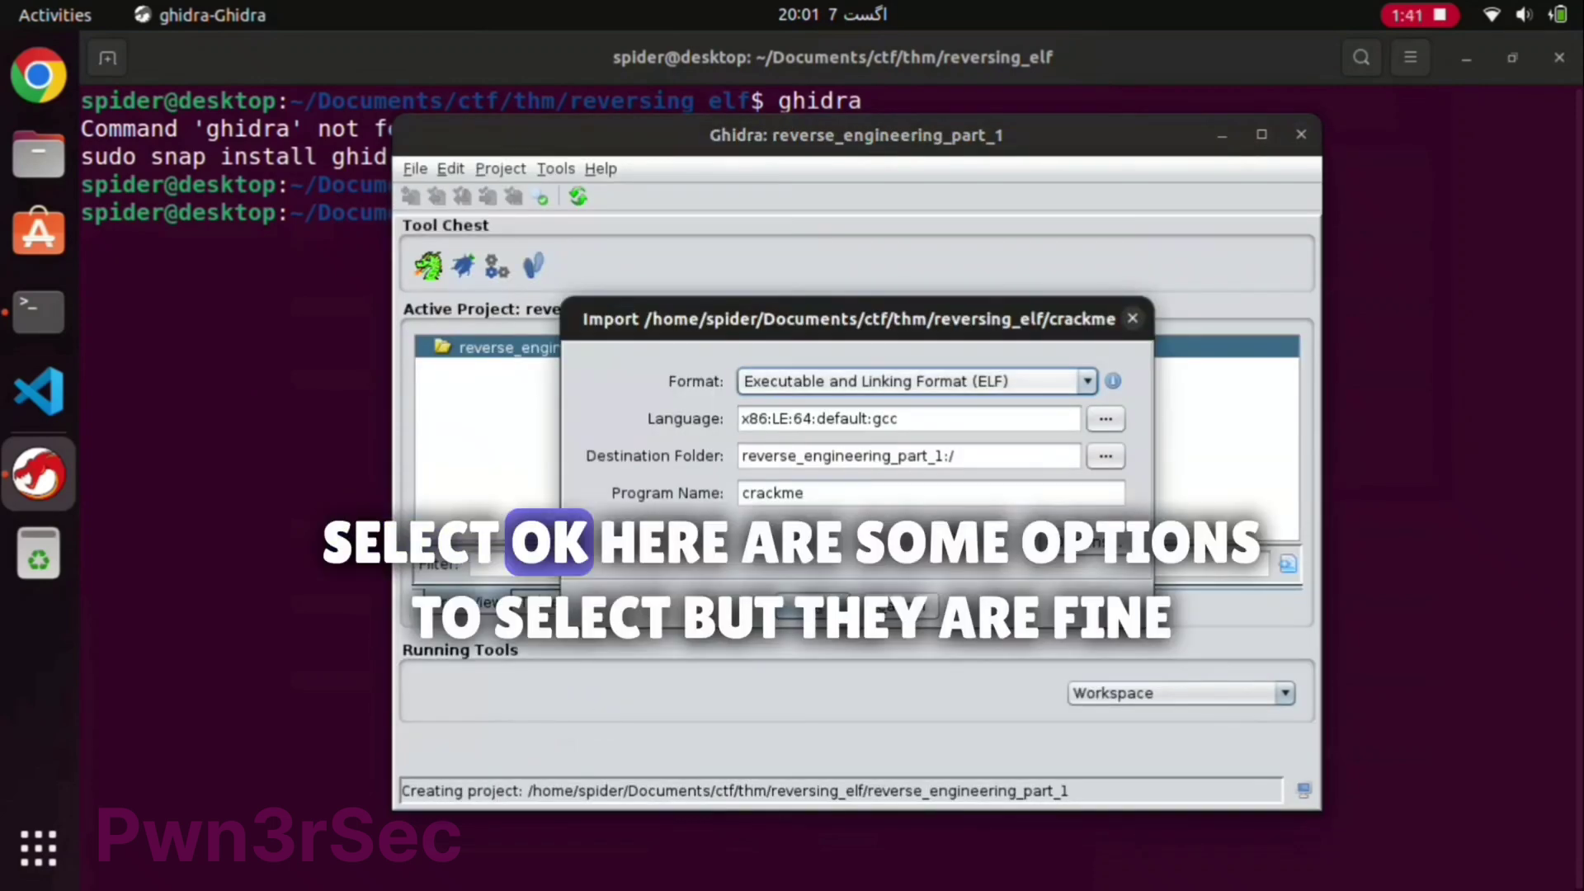
pyautogui.hotkey('alt', 'Down')
pyautogui.press('Escape')
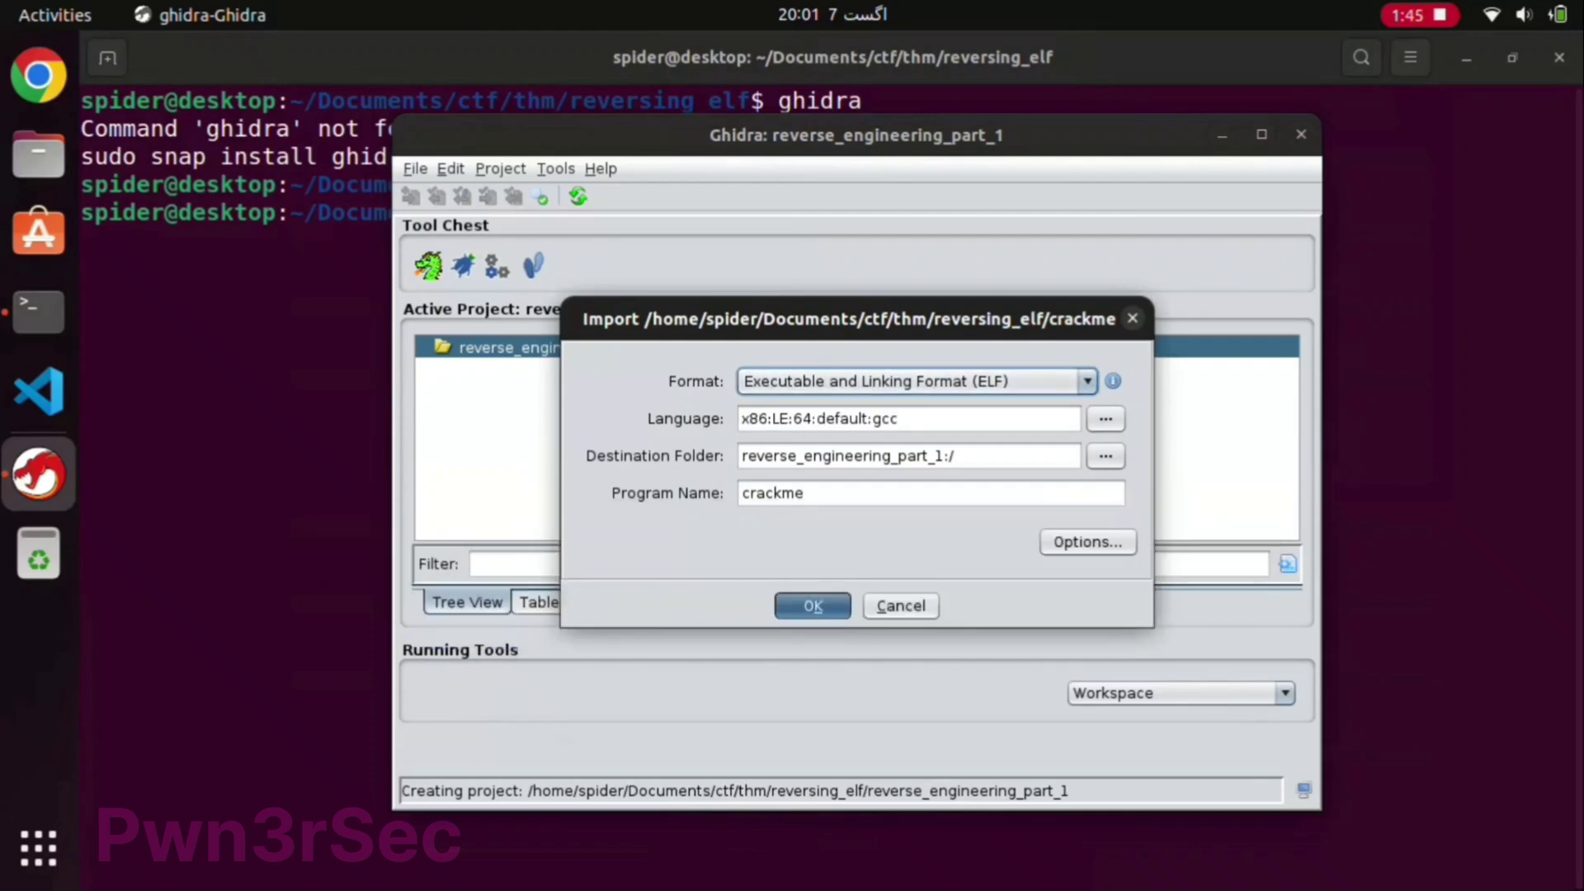
pyautogui.press('Return')
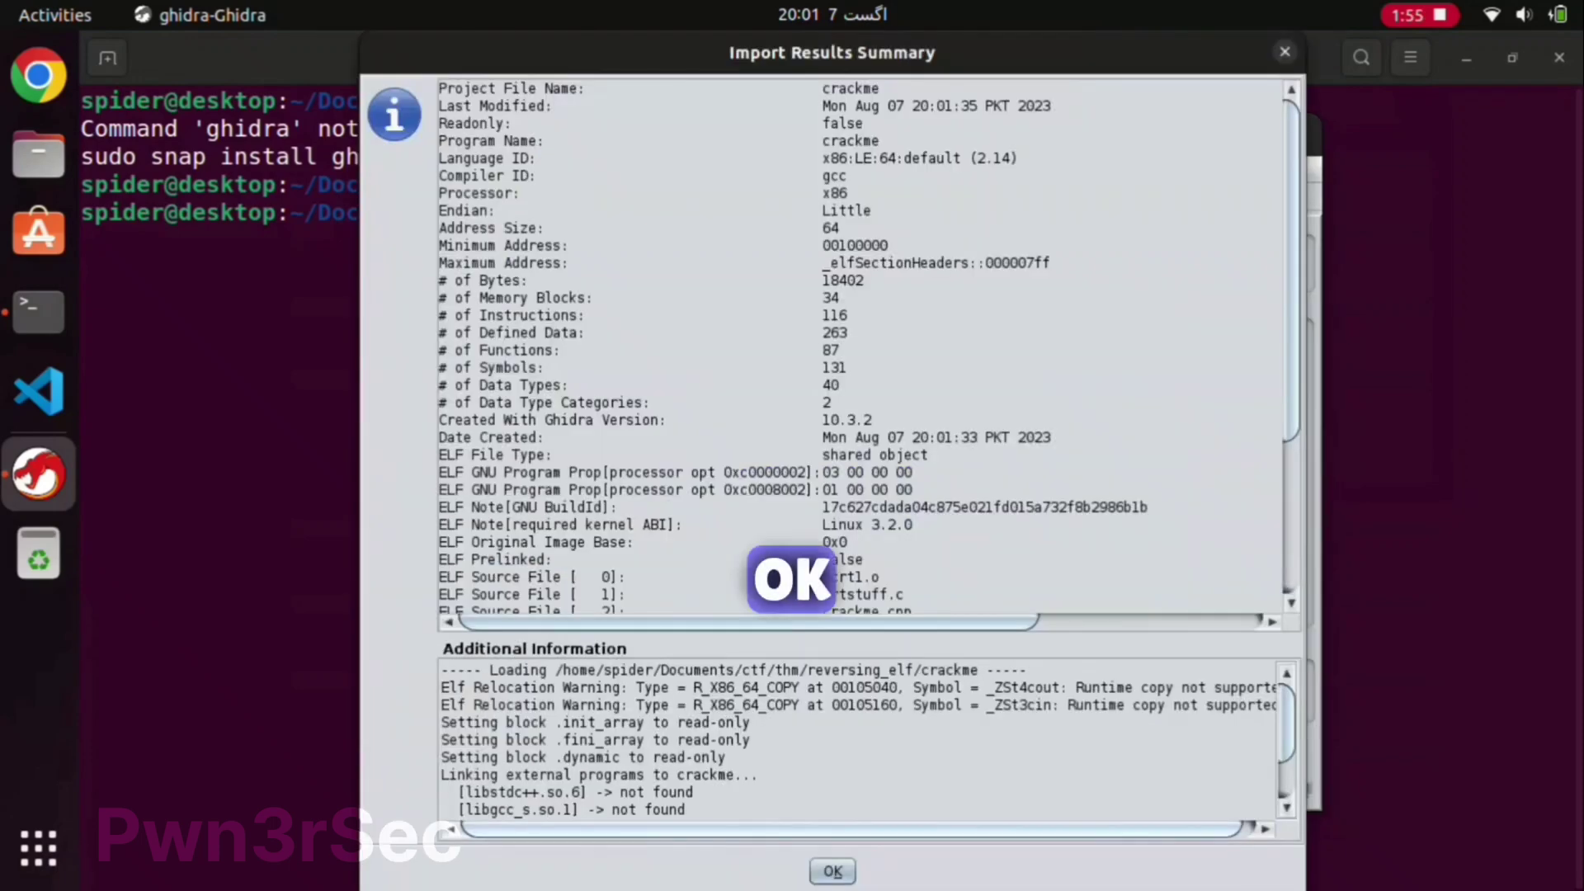
pyautogui.press('Return')
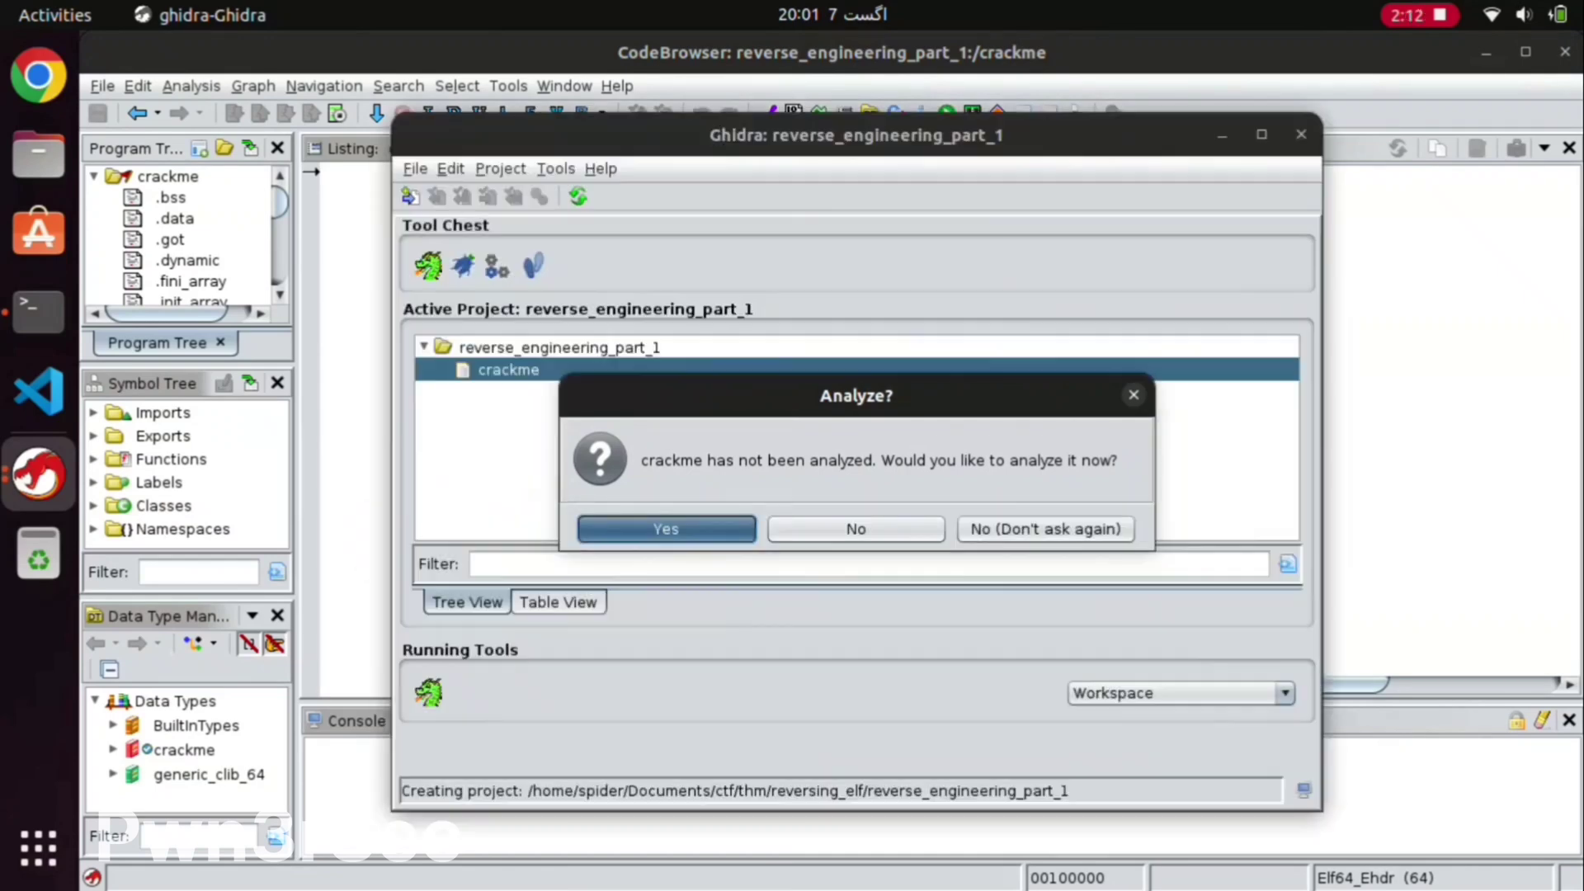
# Step: Accept analysis, enable the Decompiler Parameter ID analyzer, and run the analysis
pyautogui.click(660, 527)
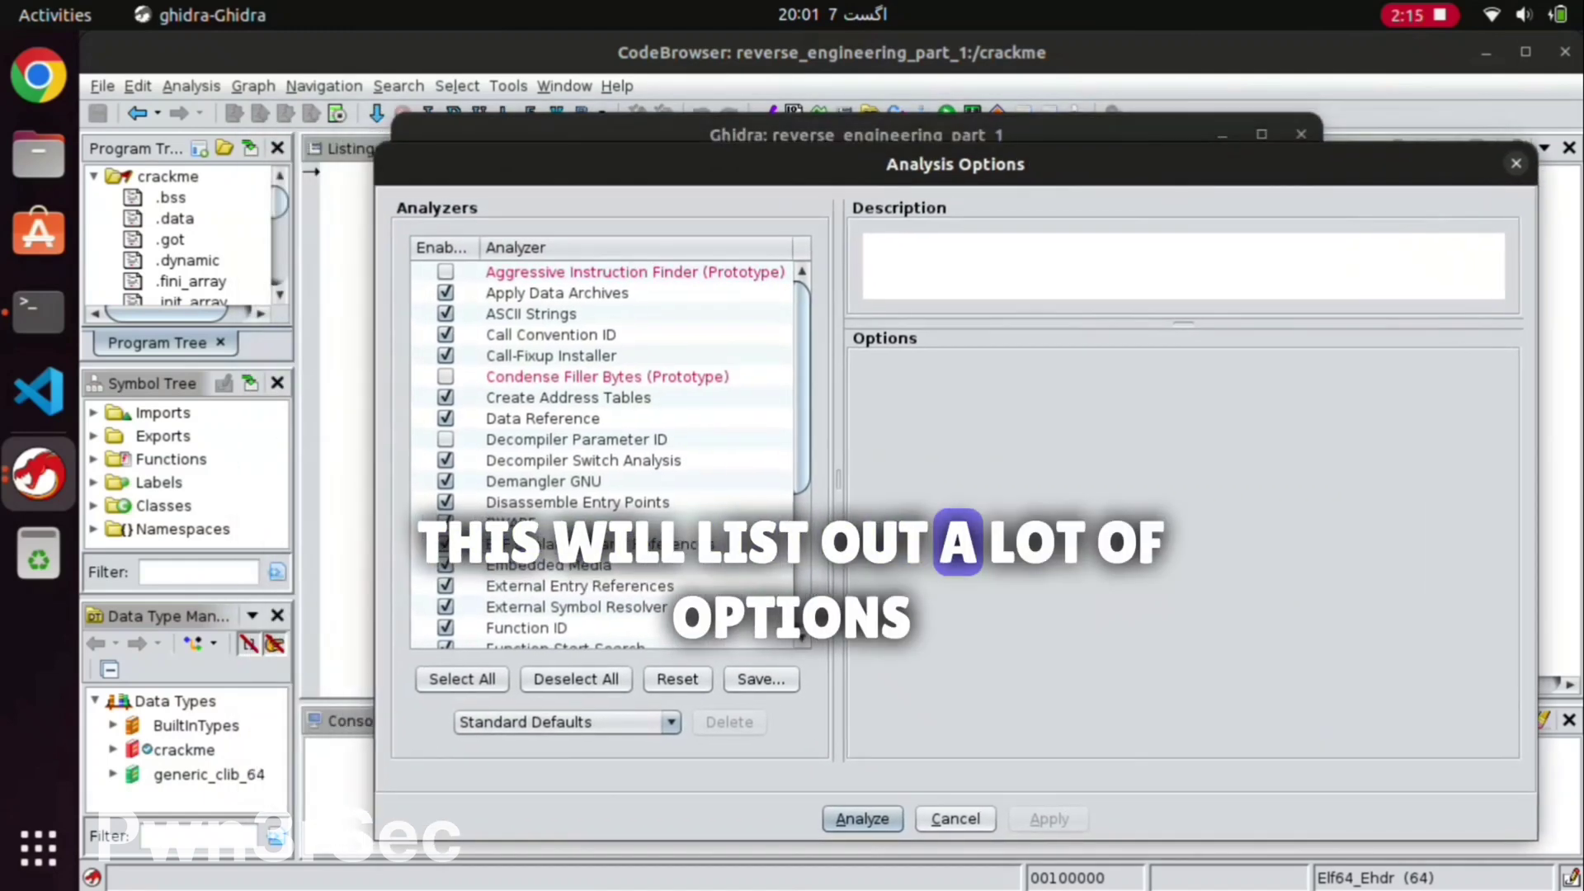
pyautogui.scroll(-5, 602, 454)
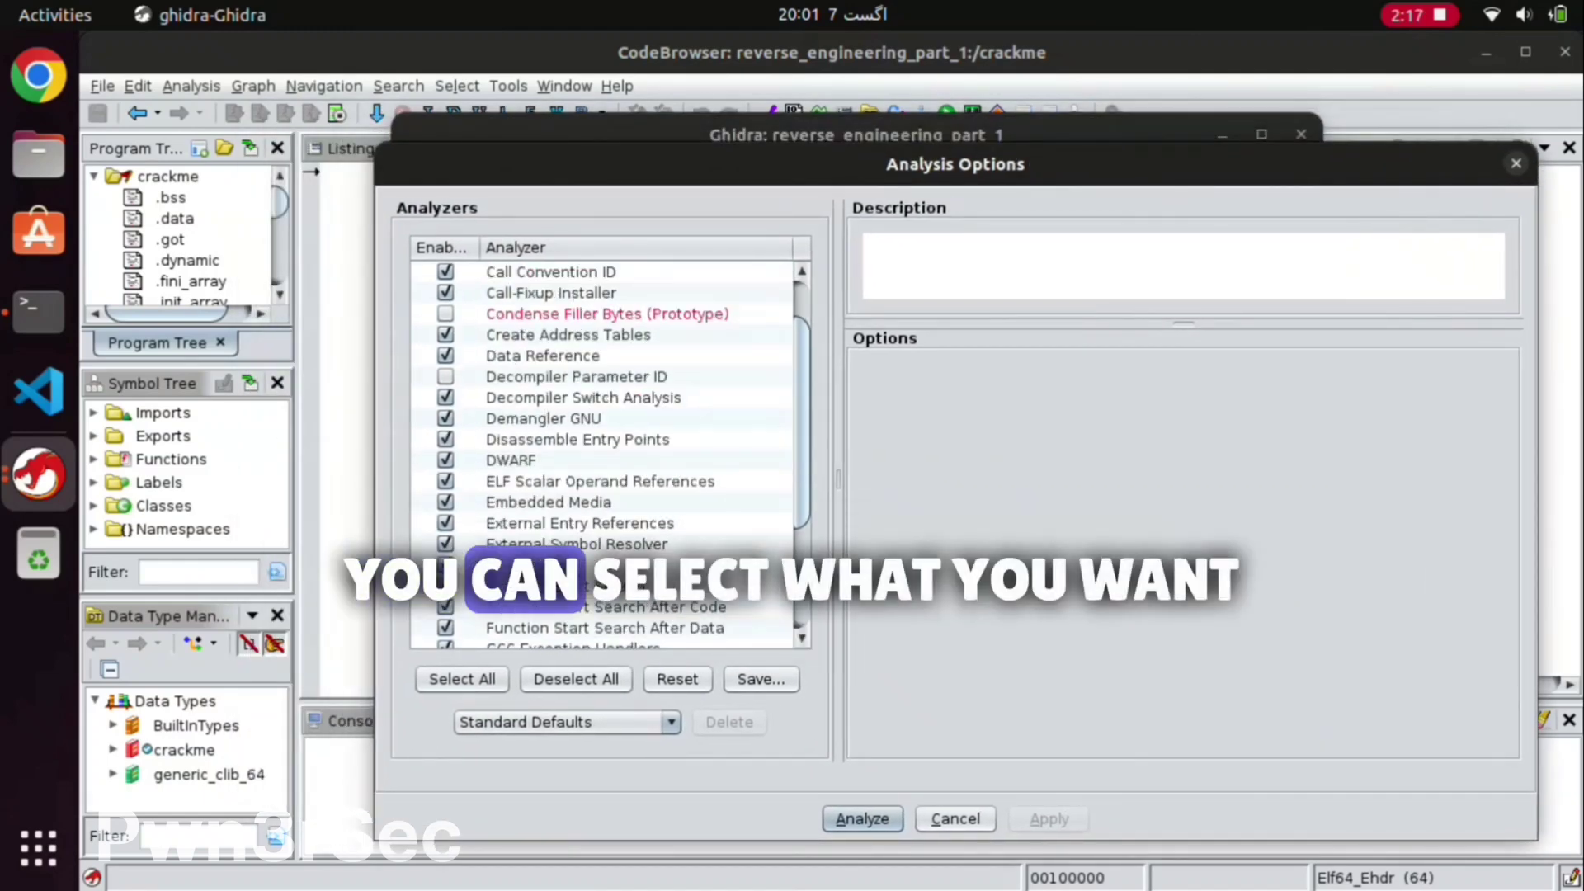
pyautogui.scroll(5, 602, 454)
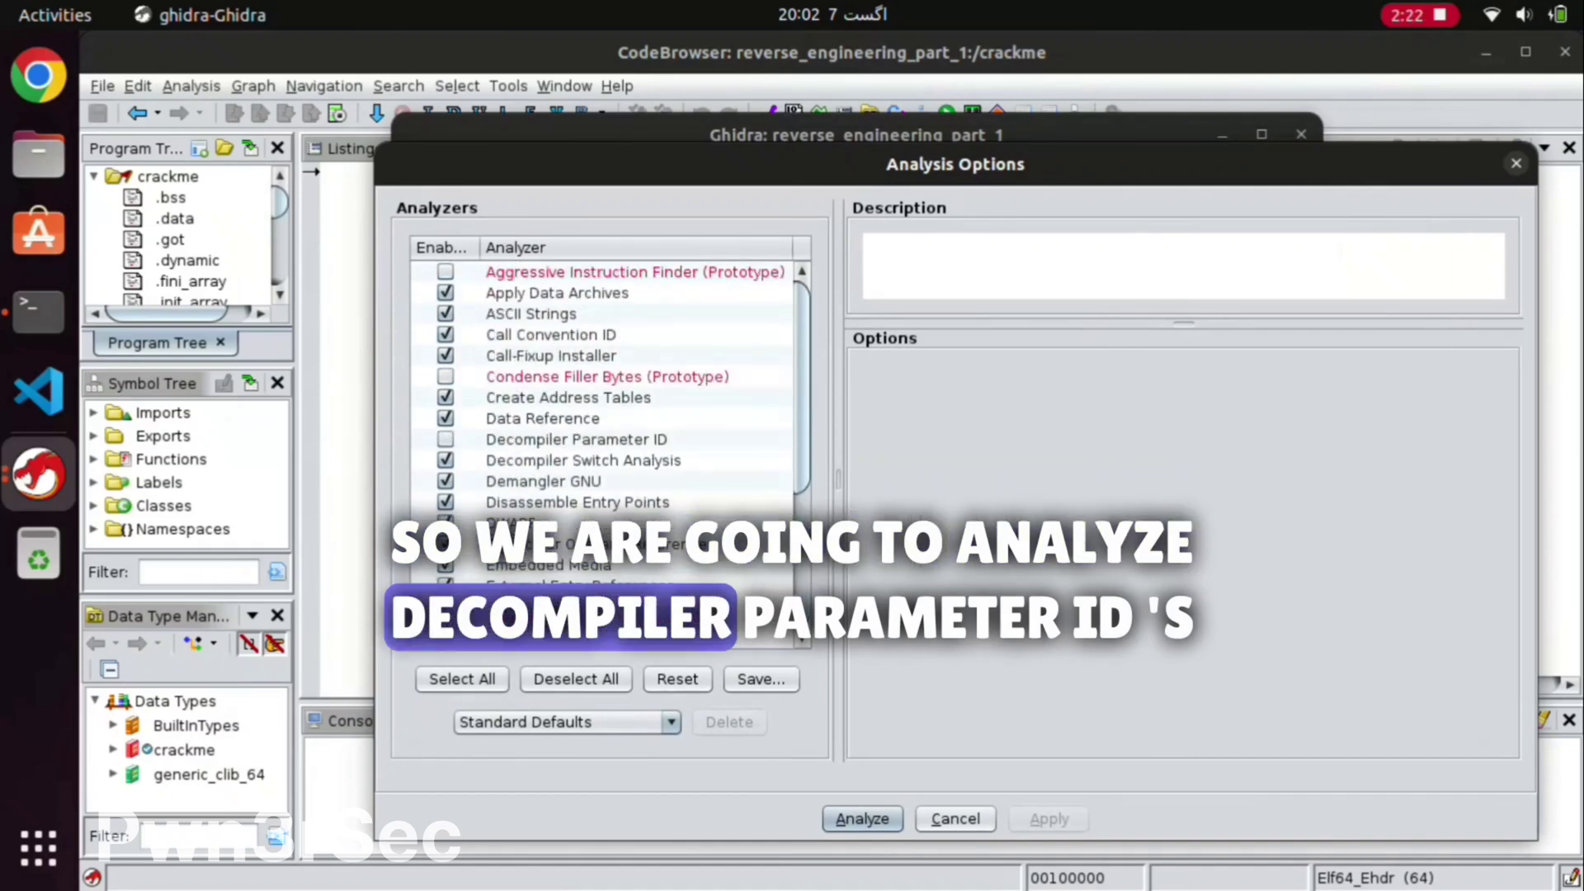
pyautogui.click(576, 439)
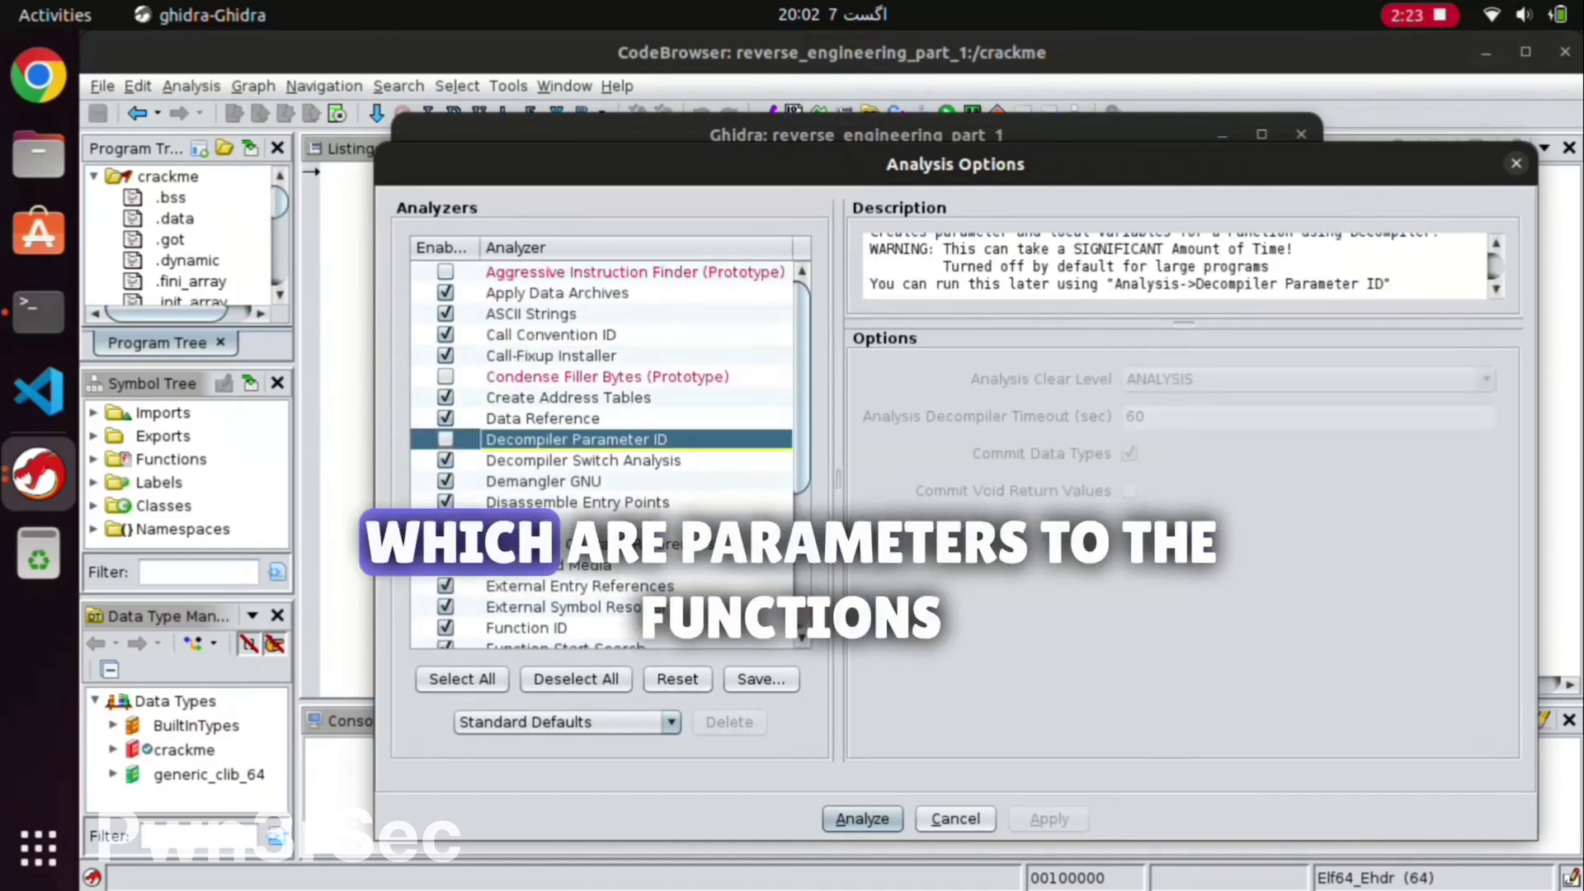
pyautogui.click(445, 439)
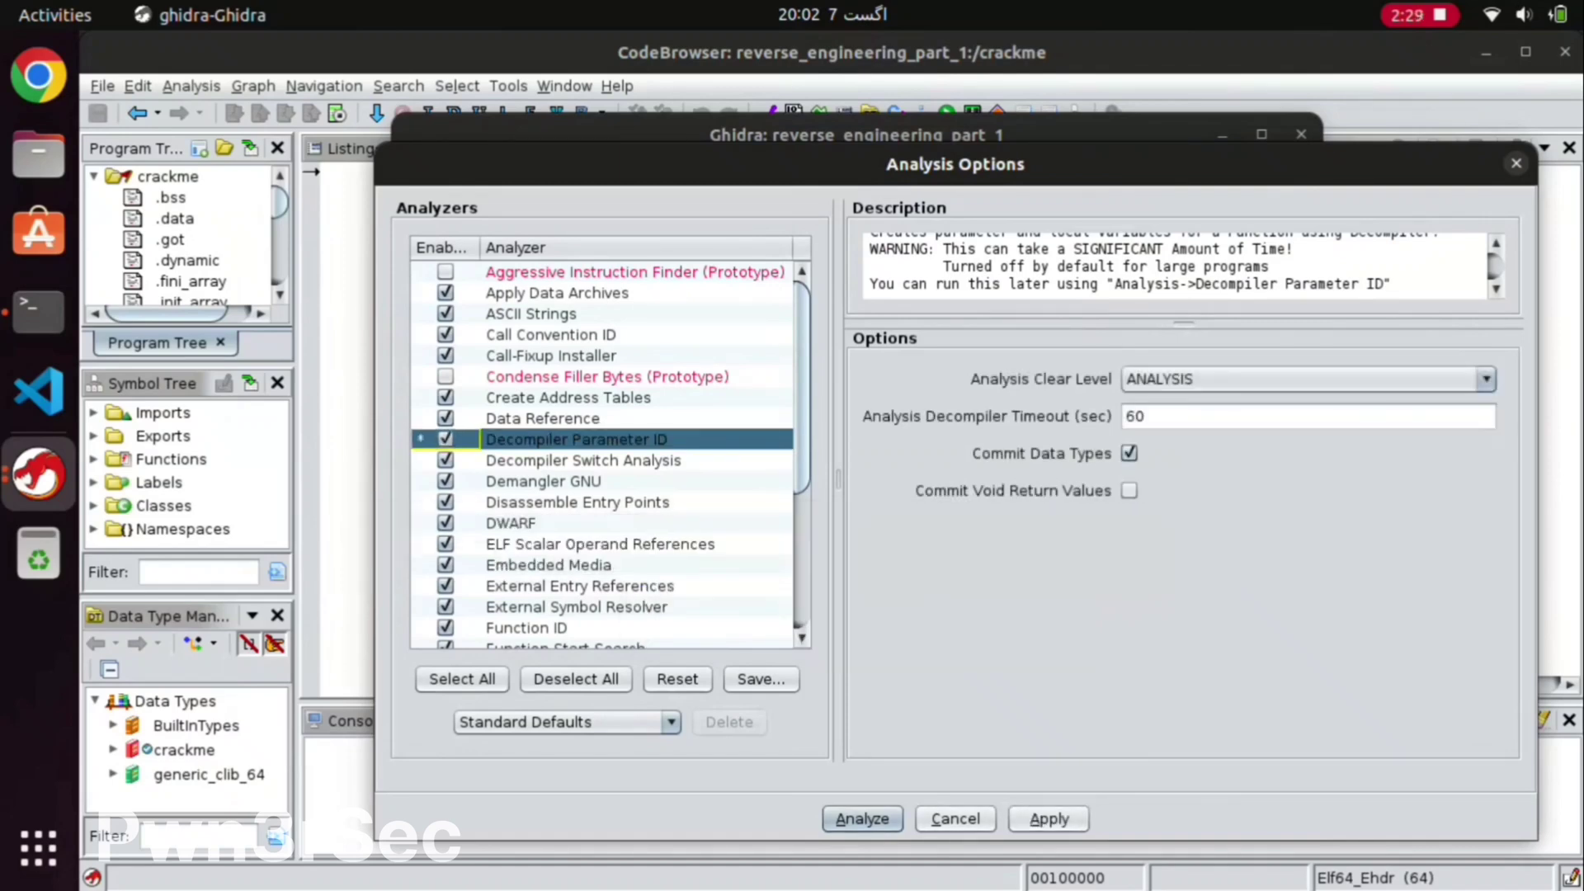
pyautogui.click(862, 818)
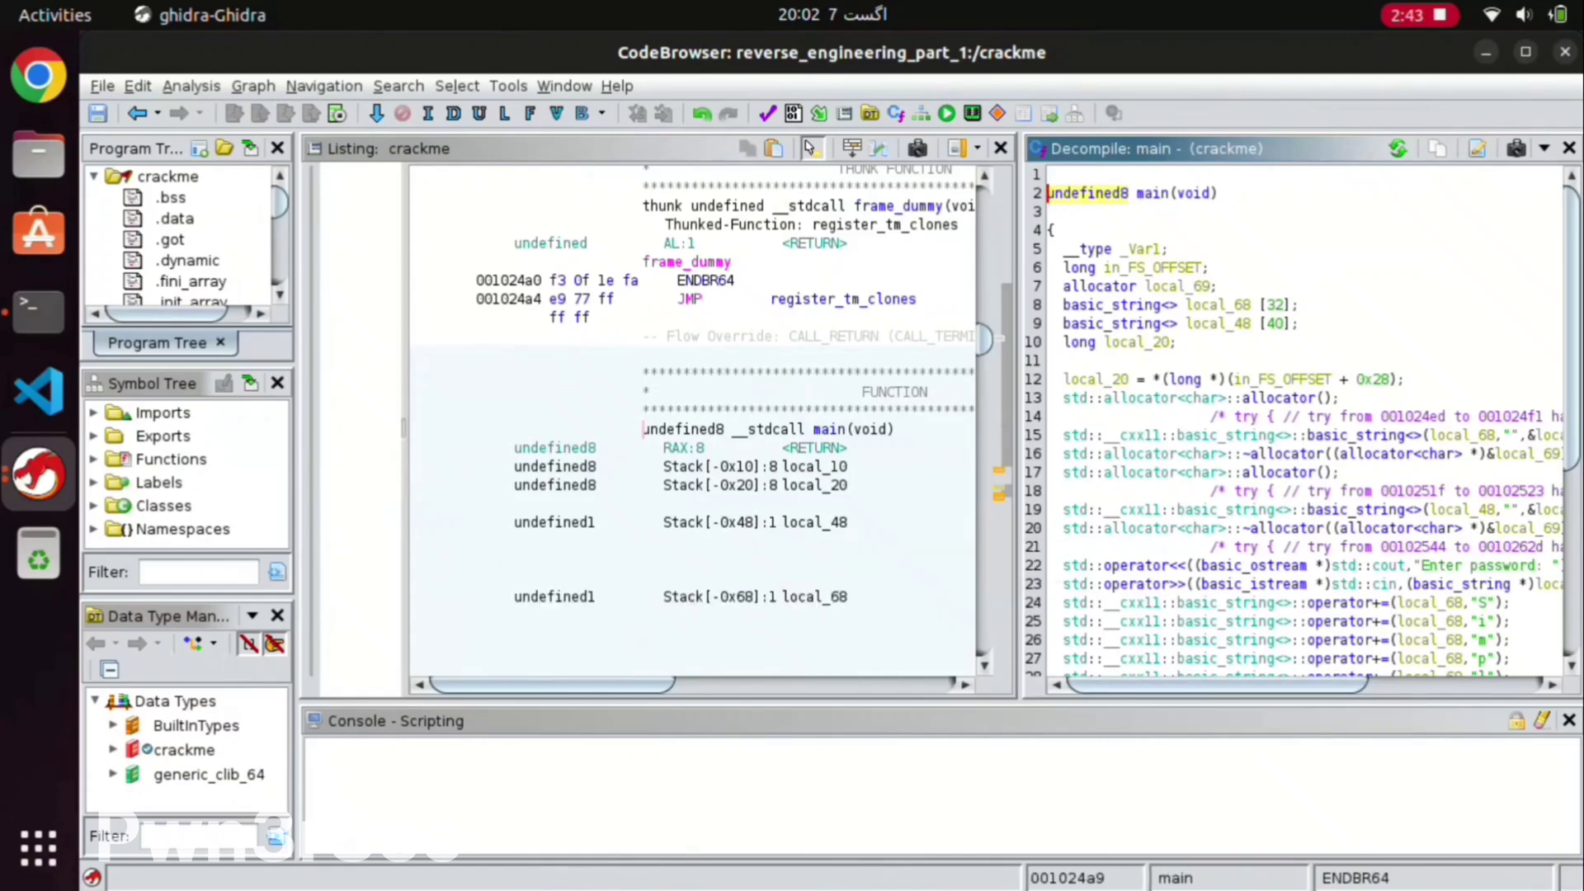
pyautogui.click(93, 459)
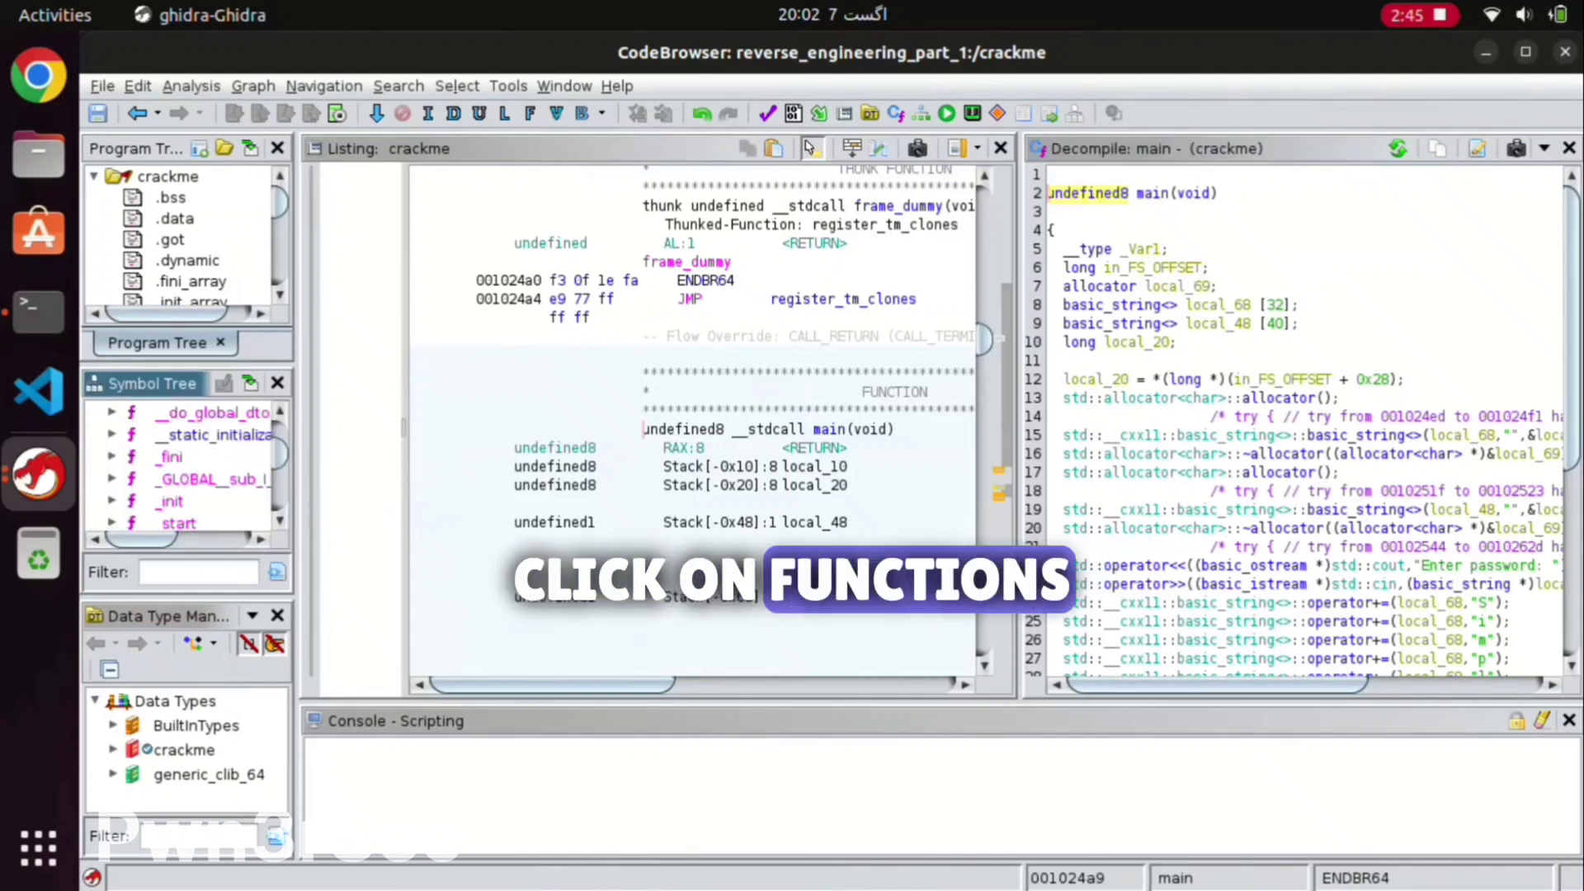
pyautogui.scroll(-3, 185, 470)
pyautogui.doubleClick(172, 479)
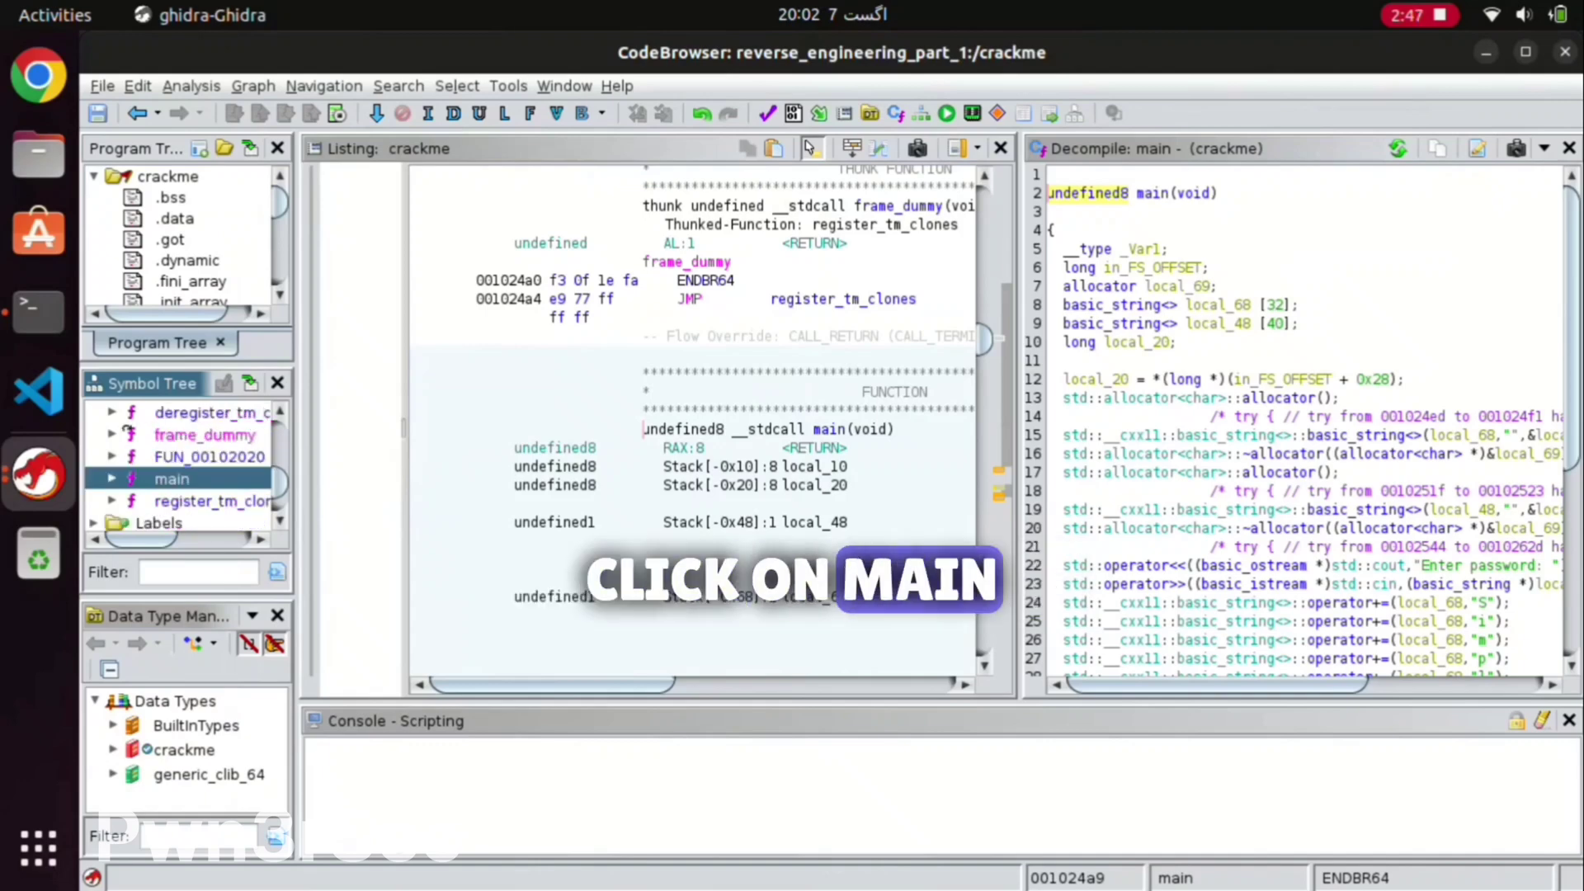
pyautogui.doubleClick(171, 480)
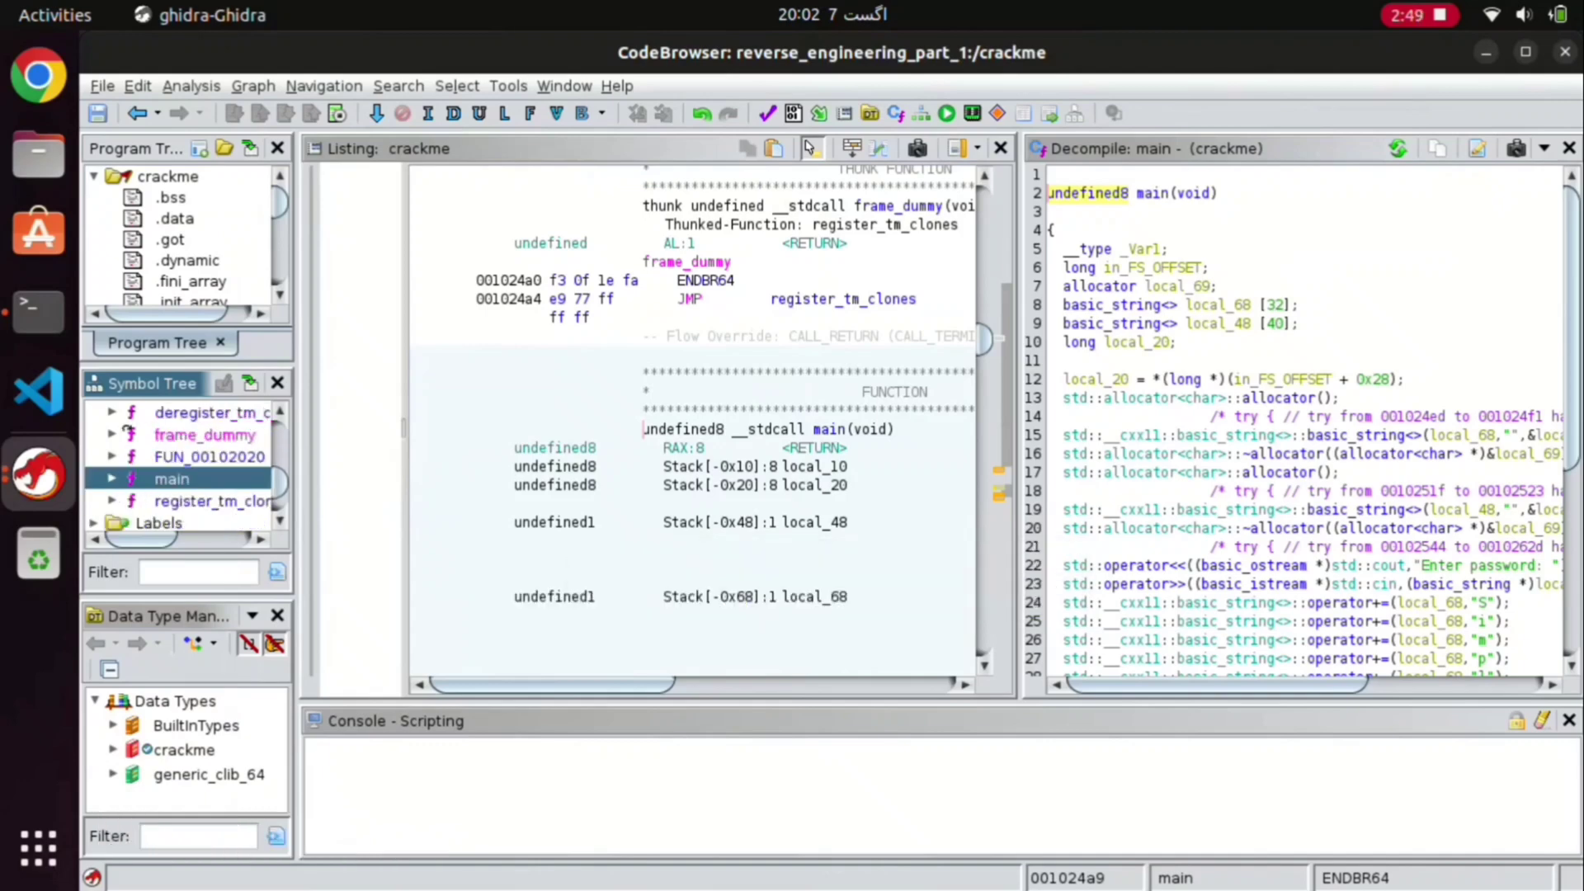
pyautogui.scroll(-6, 1303, 413)
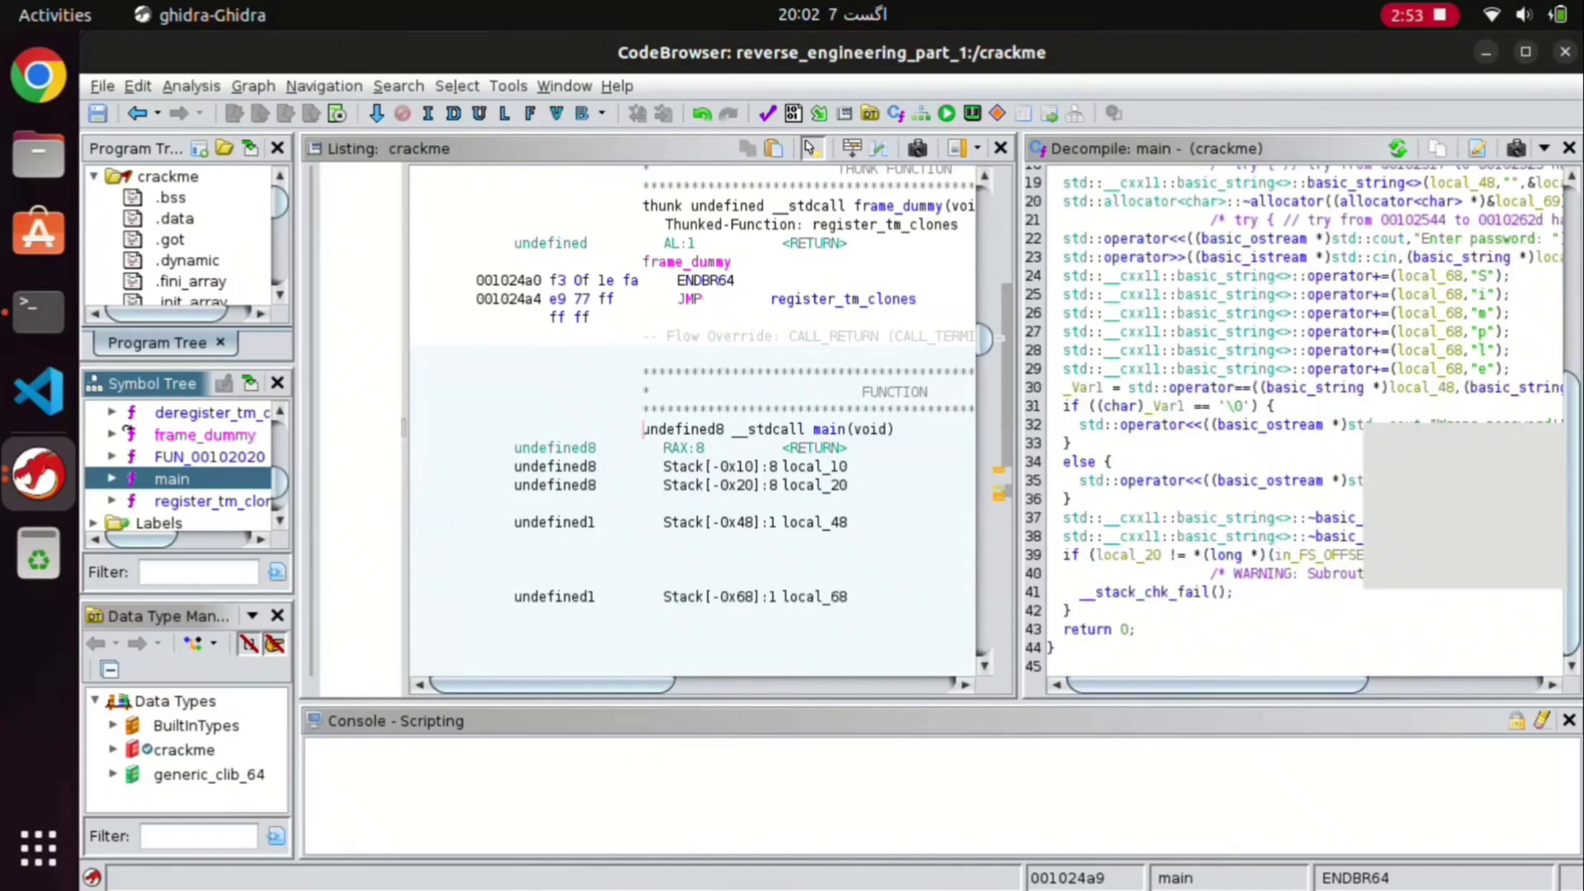
pyautogui.scroll(1, 1303, 412)
pyautogui.scroll(5, 1304, 420)
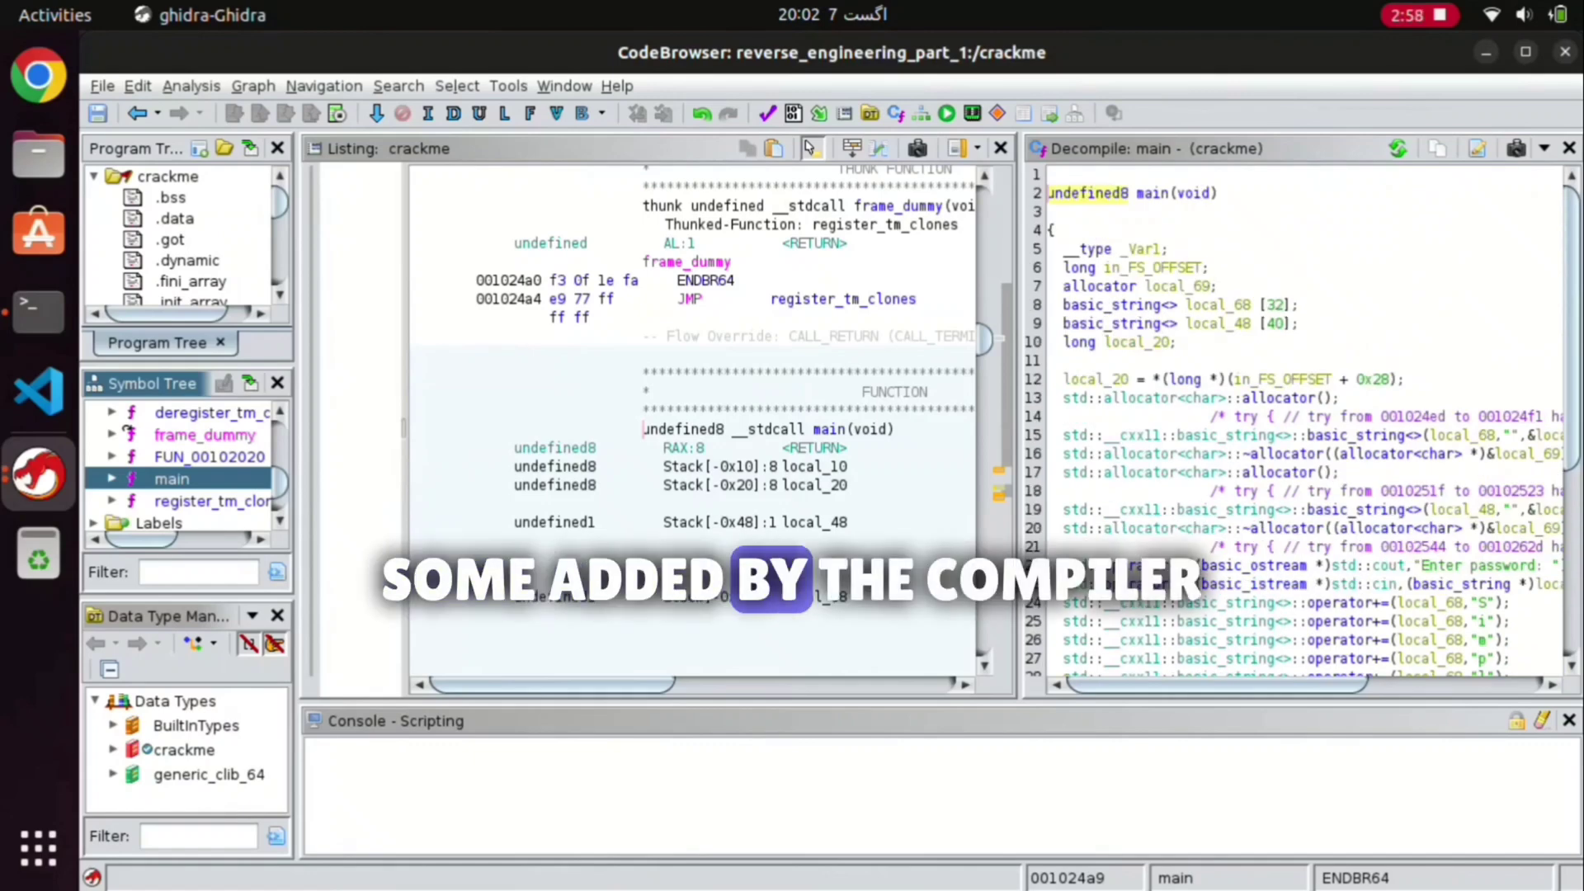
pyautogui.scroll(-1, 1303, 420)
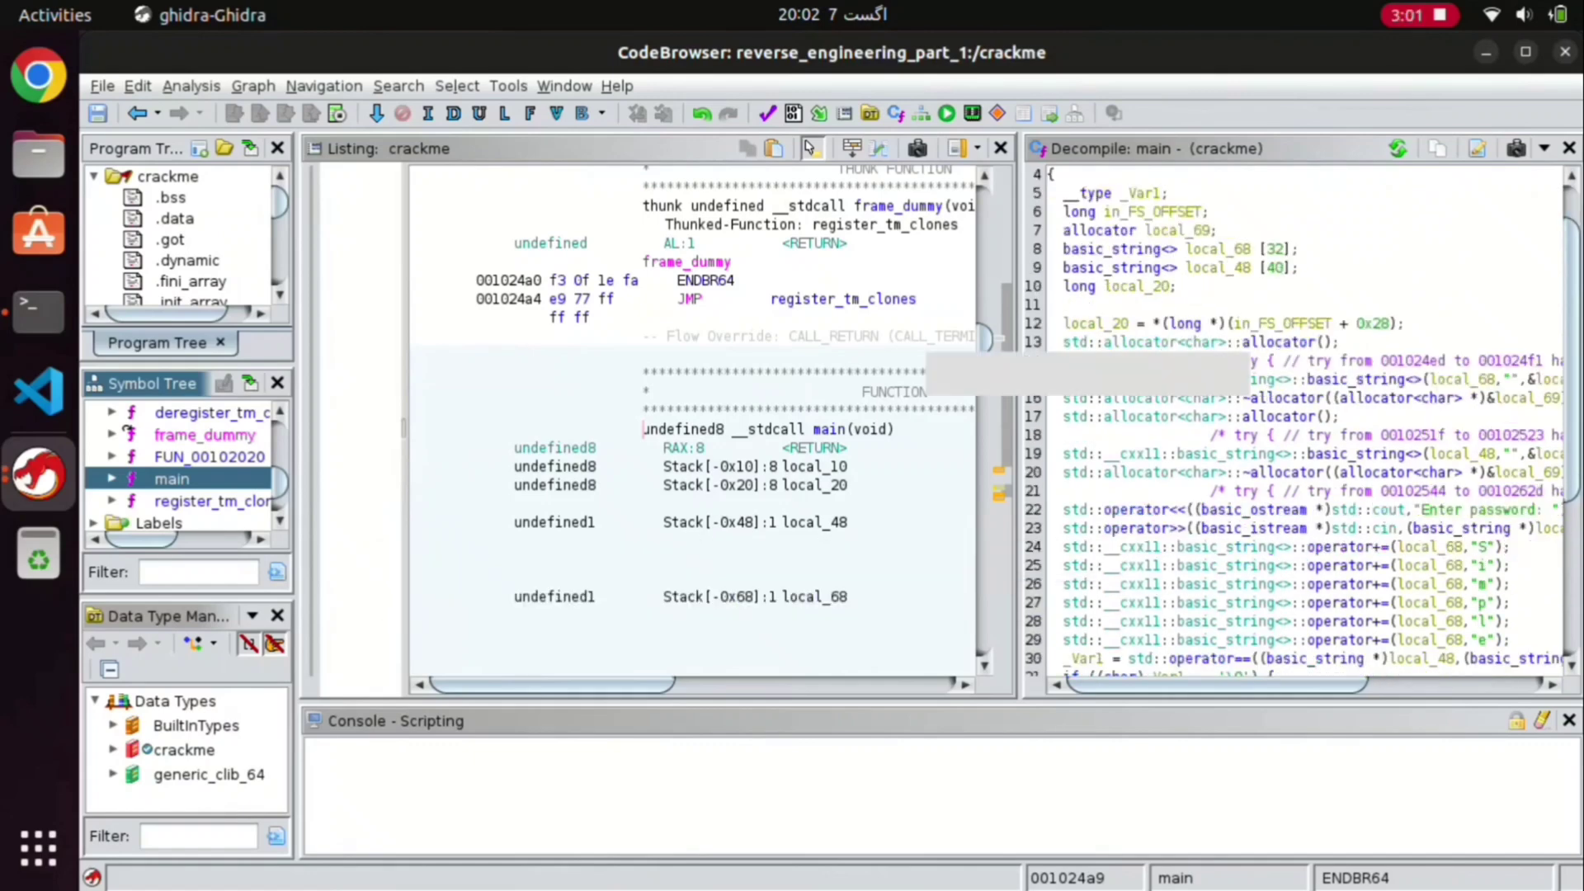
pyautogui.scroll(1, 1303, 421)
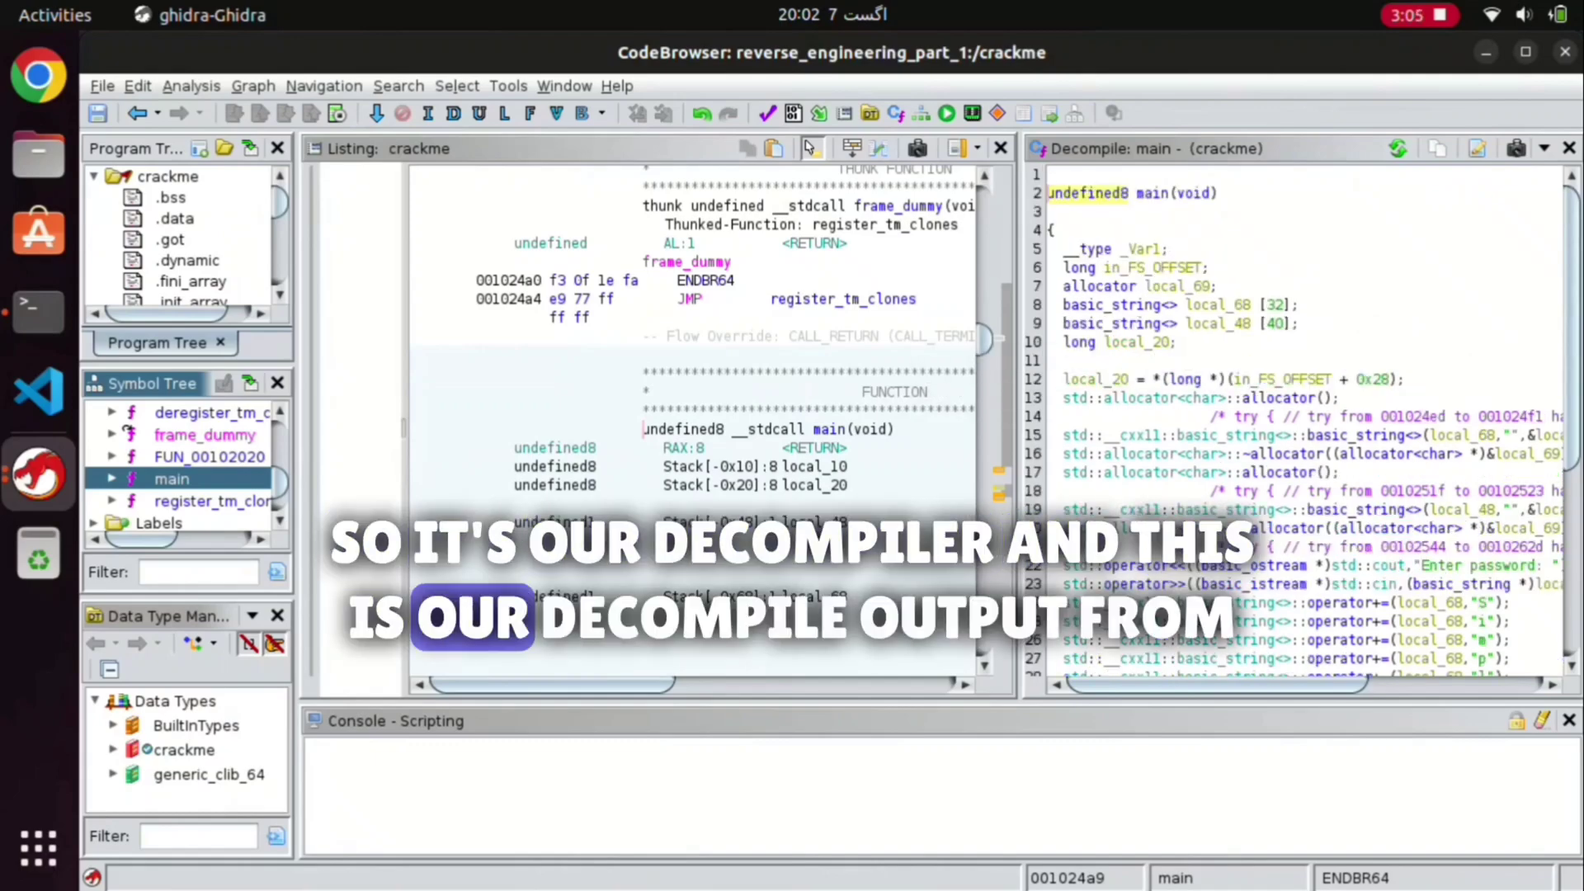
pyautogui.moveTo(1048, 193); pyautogui.dragTo(1259, 584)
pyautogui.scroll(-3, 1259, 584)
pyautogui.scroll(-3, 1259, 584)
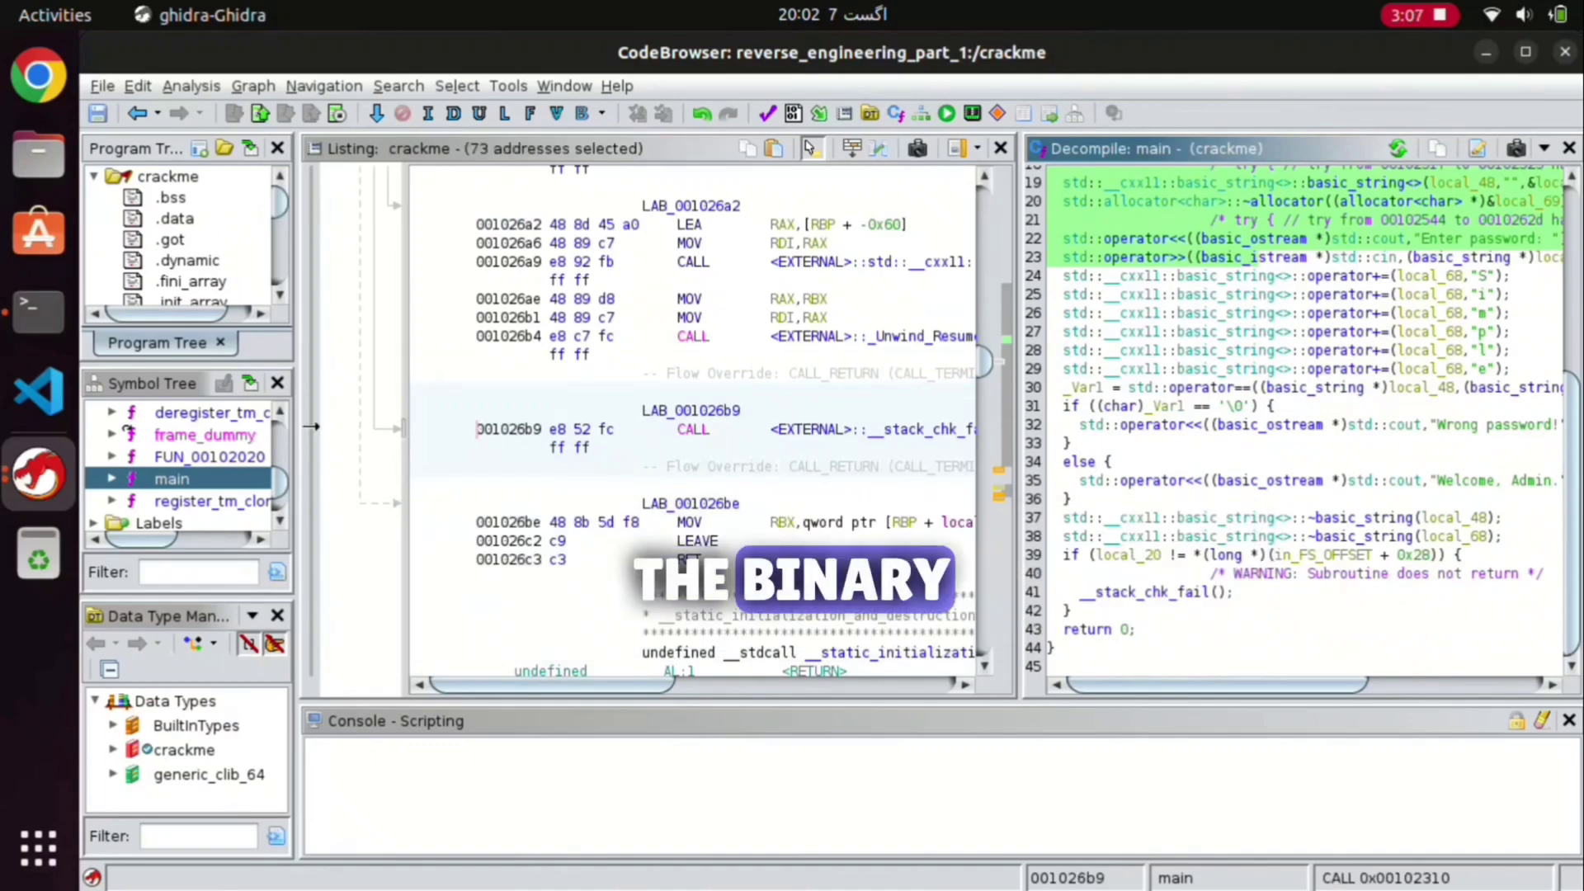
pyautogui.scroll(2, 1259, 584)
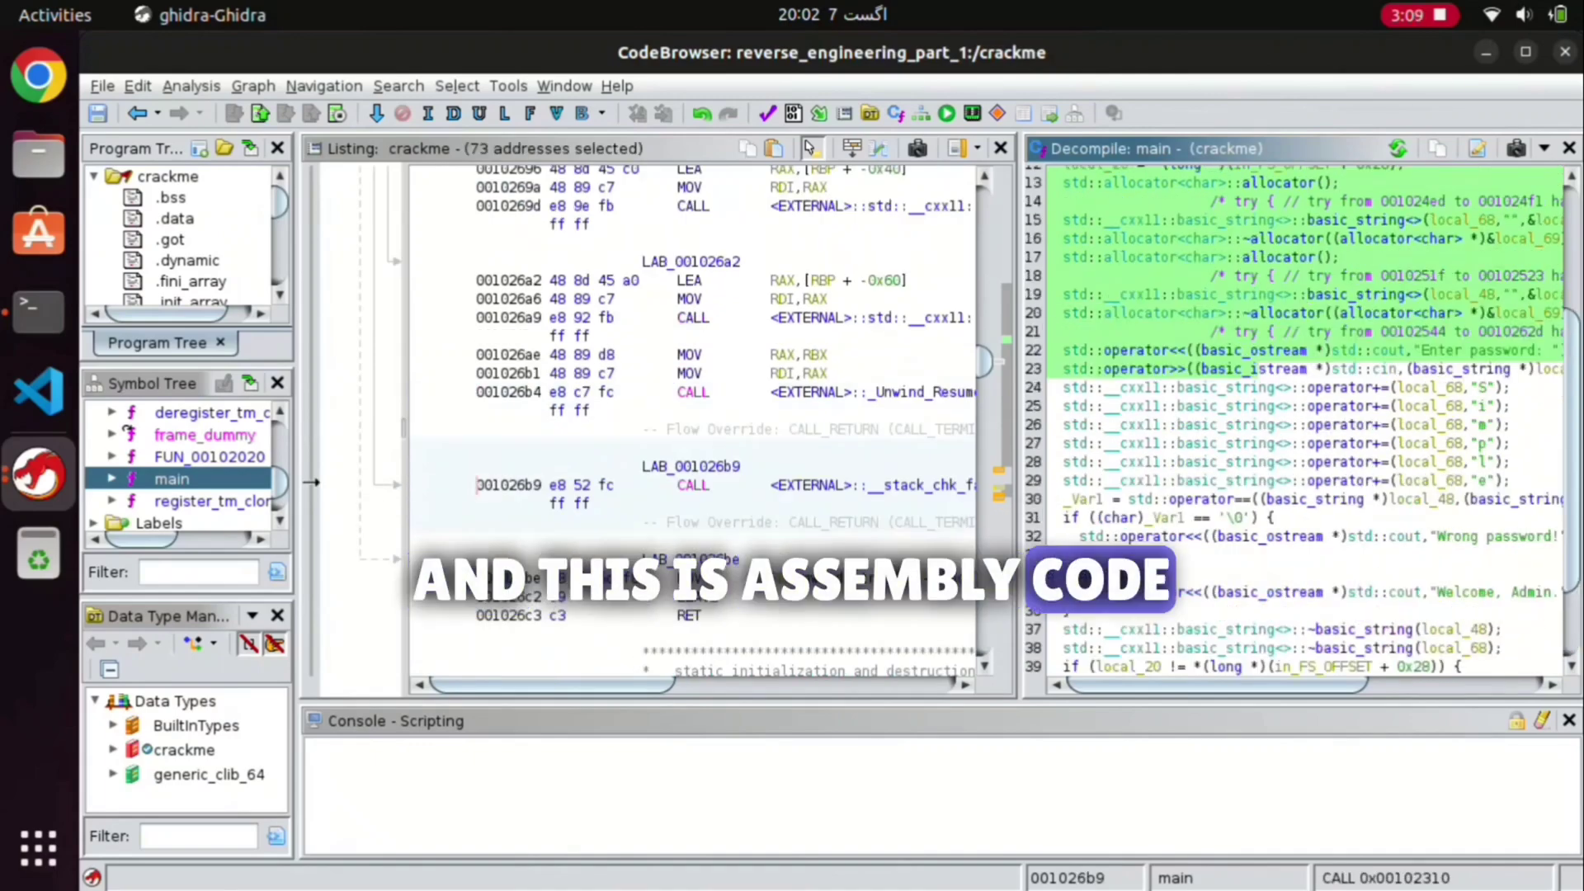
pyautogui.moveTo(495, 188); pyautogui.dragTo(577, 634)
pyautogui.click(311, 483)
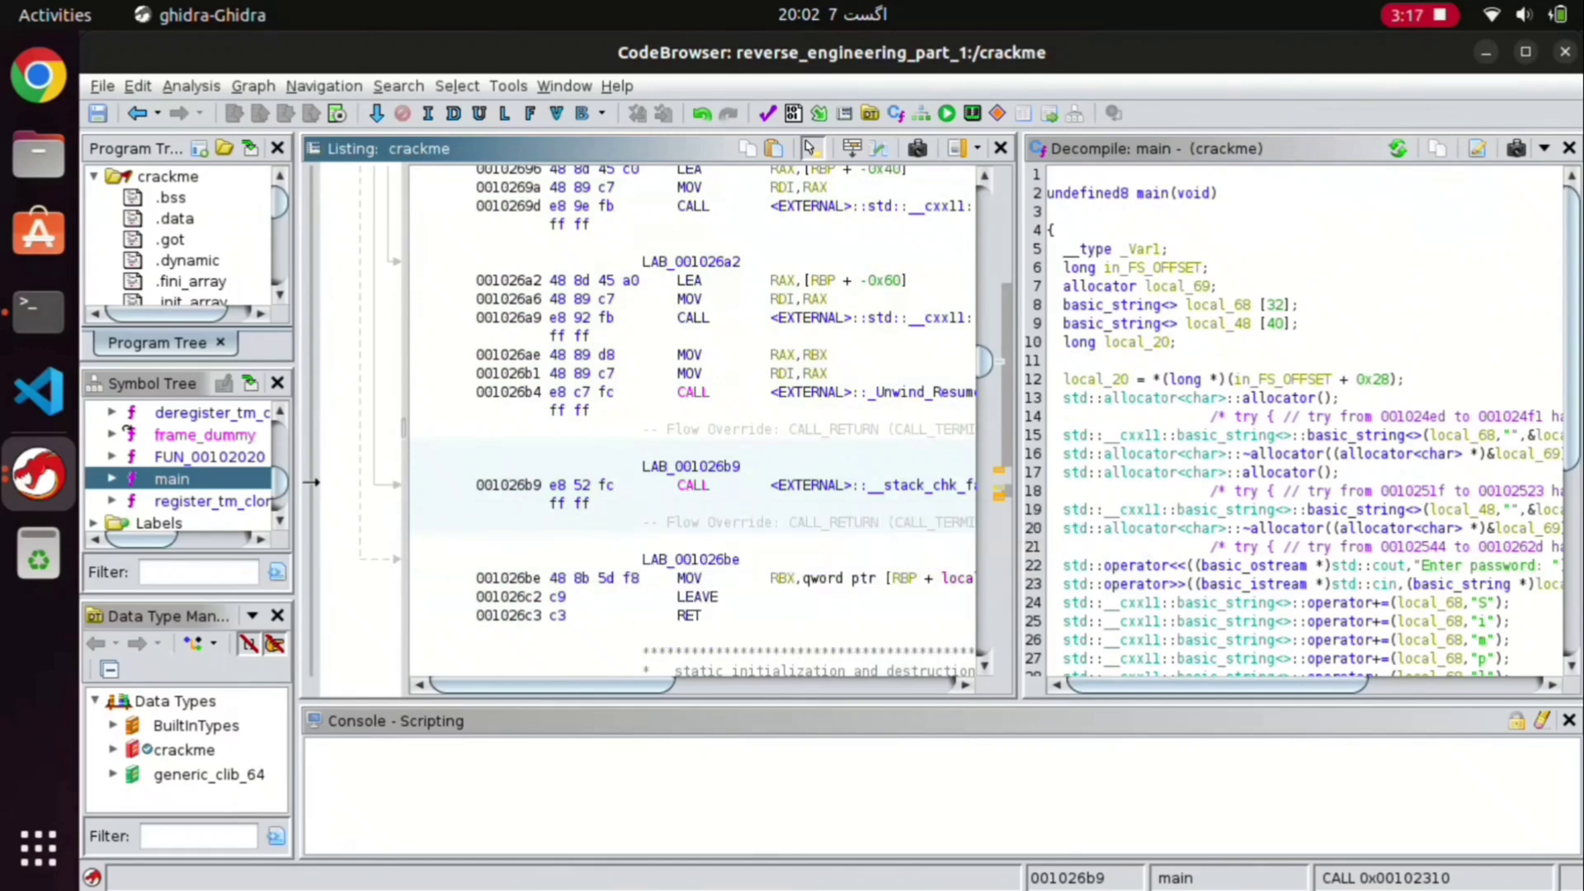
pyautogui.scroll(-2, 1303, 421)
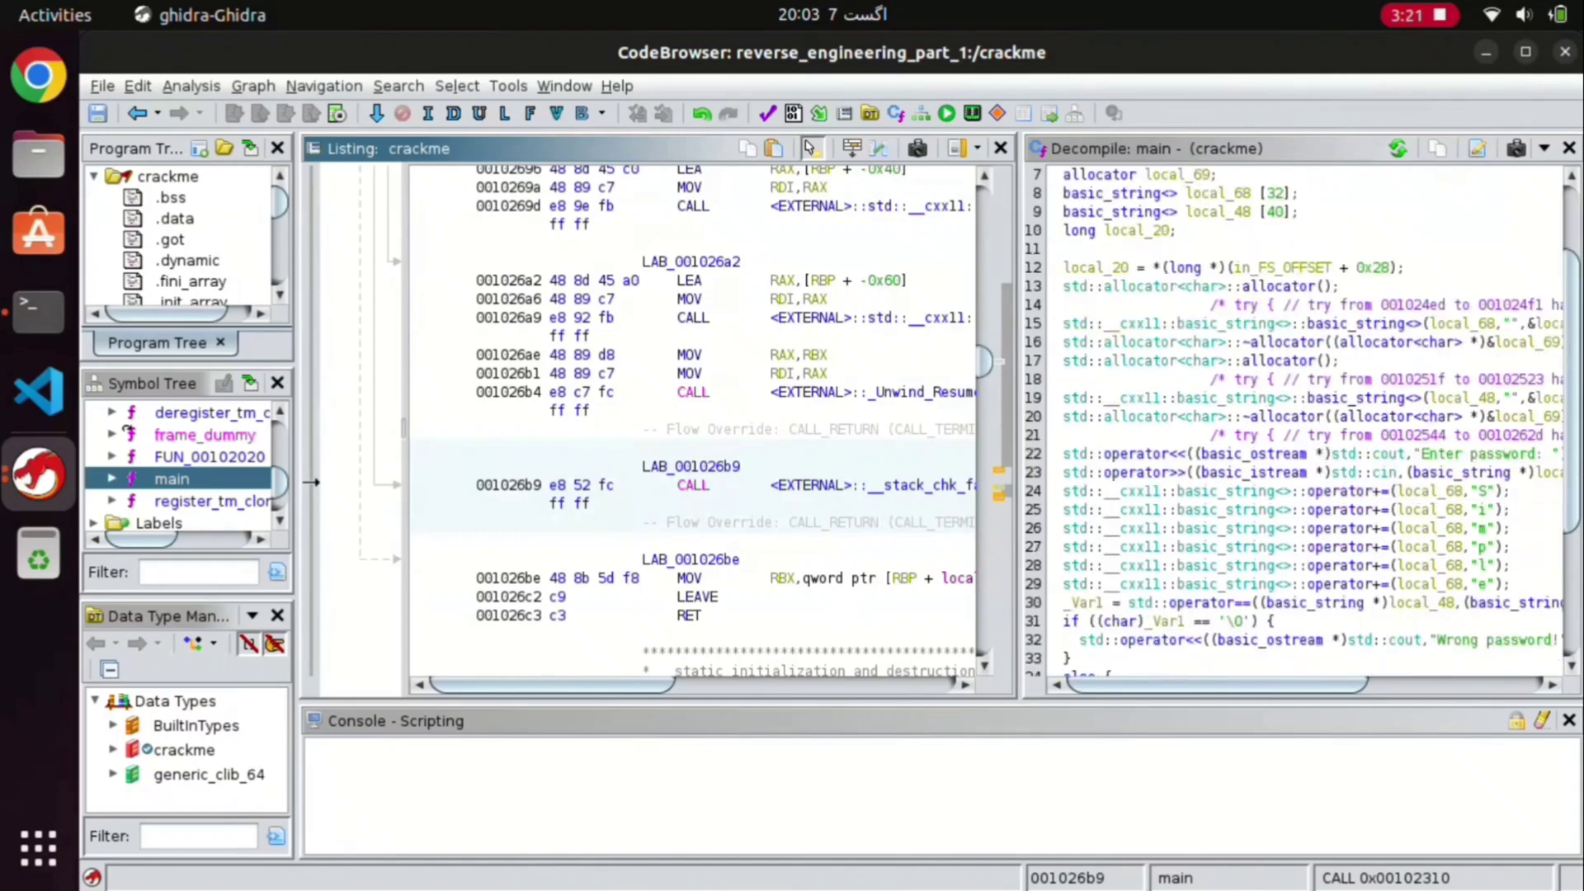
pyautogui.click(1300, 267)
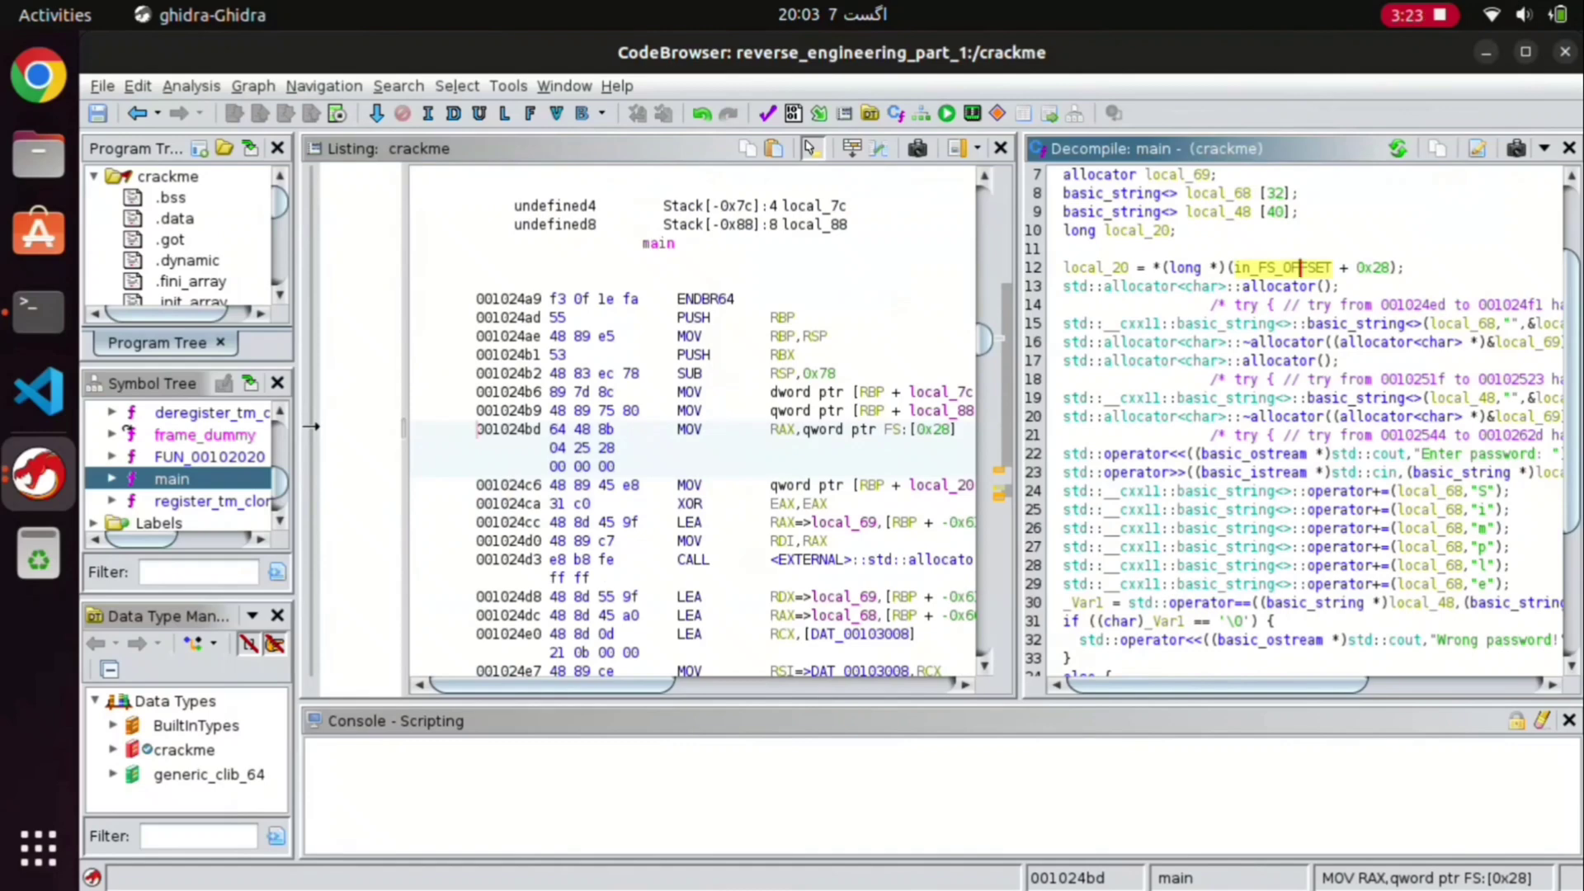
pyautogui.moveTo(1375, 268)
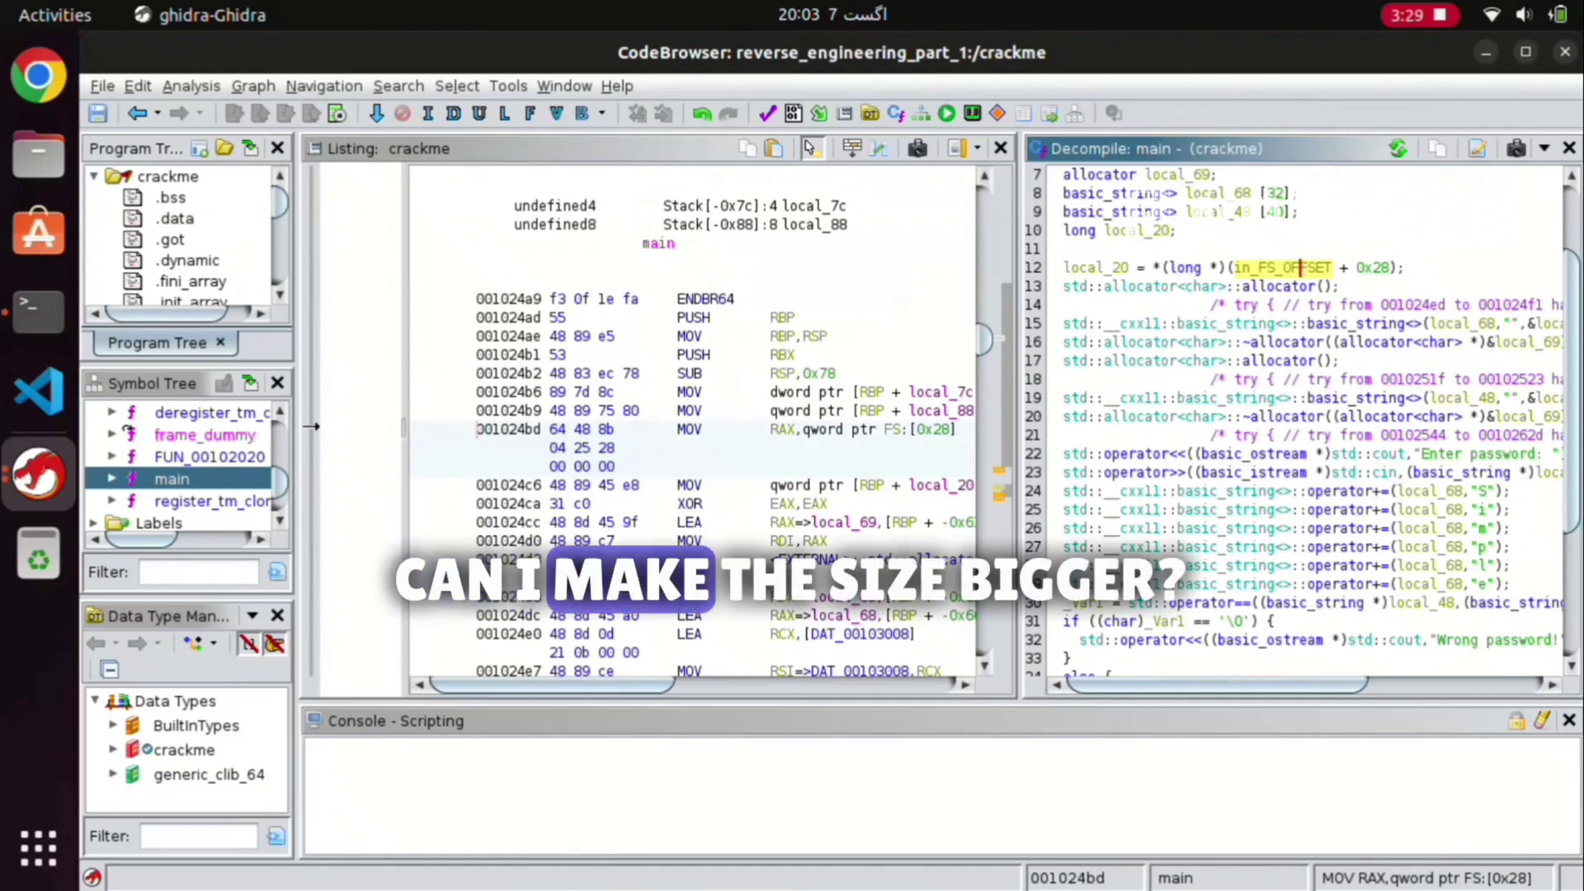
# Step: Widen the decompiler pane and inspect main's allocator calls, local_69 and the Enter password prompt
pyautogui.moveTo(1020, 413); pyautogui.dragTo(919, 412)
pyautogui.moveTo(707, 420); pyautogui.dragTo(528, 420)
pyautogui.click(846, 360)
pyautogui.scroll(1, 1048, 429)
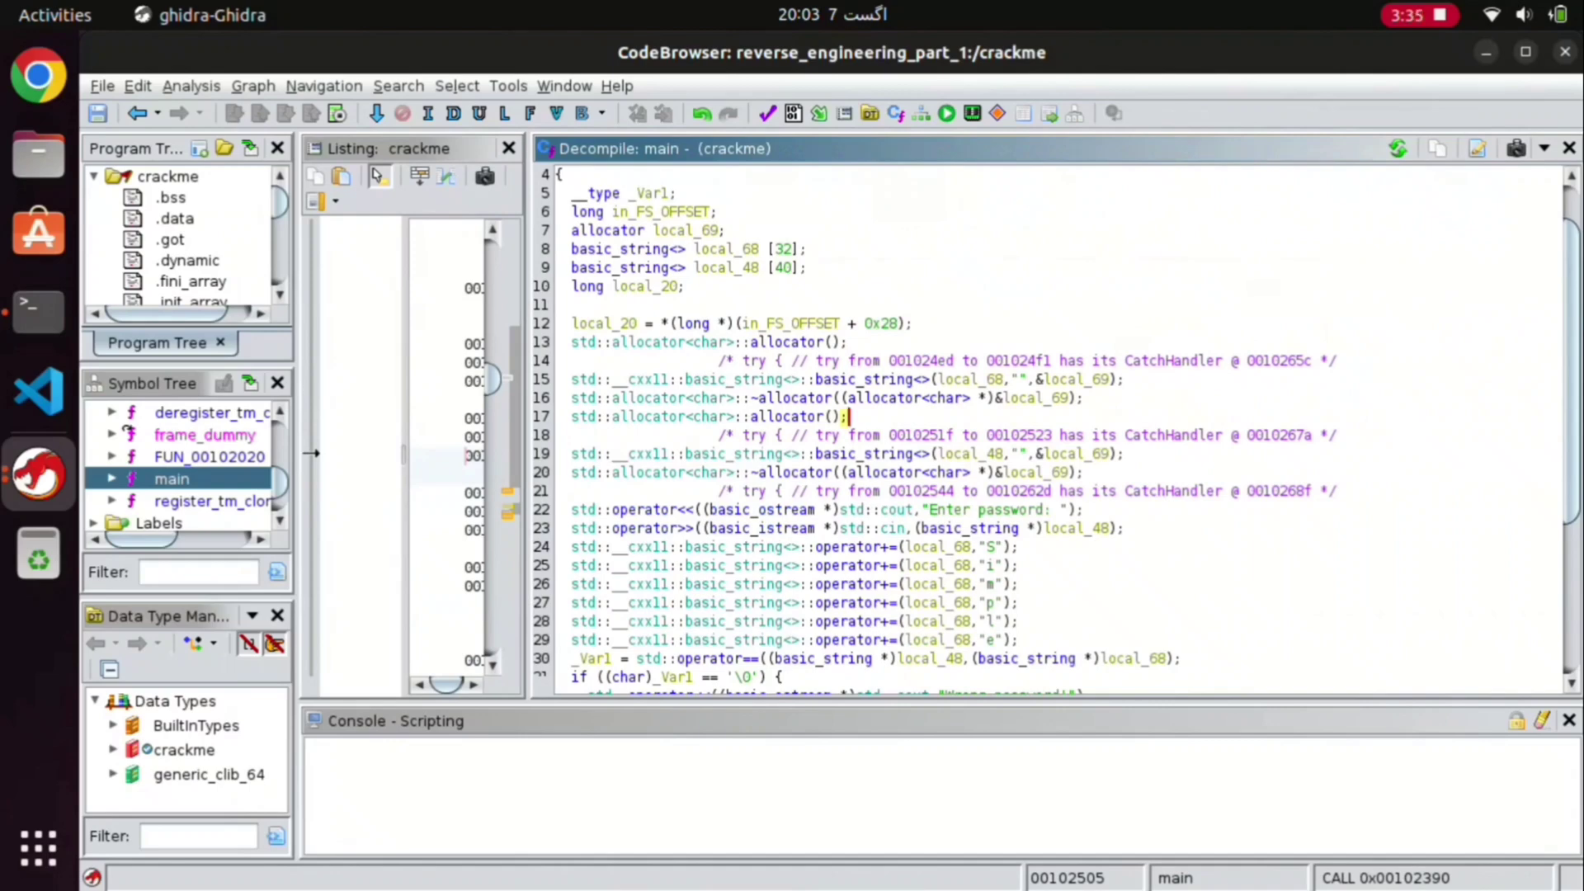
pyautogui.click(1029, 398)
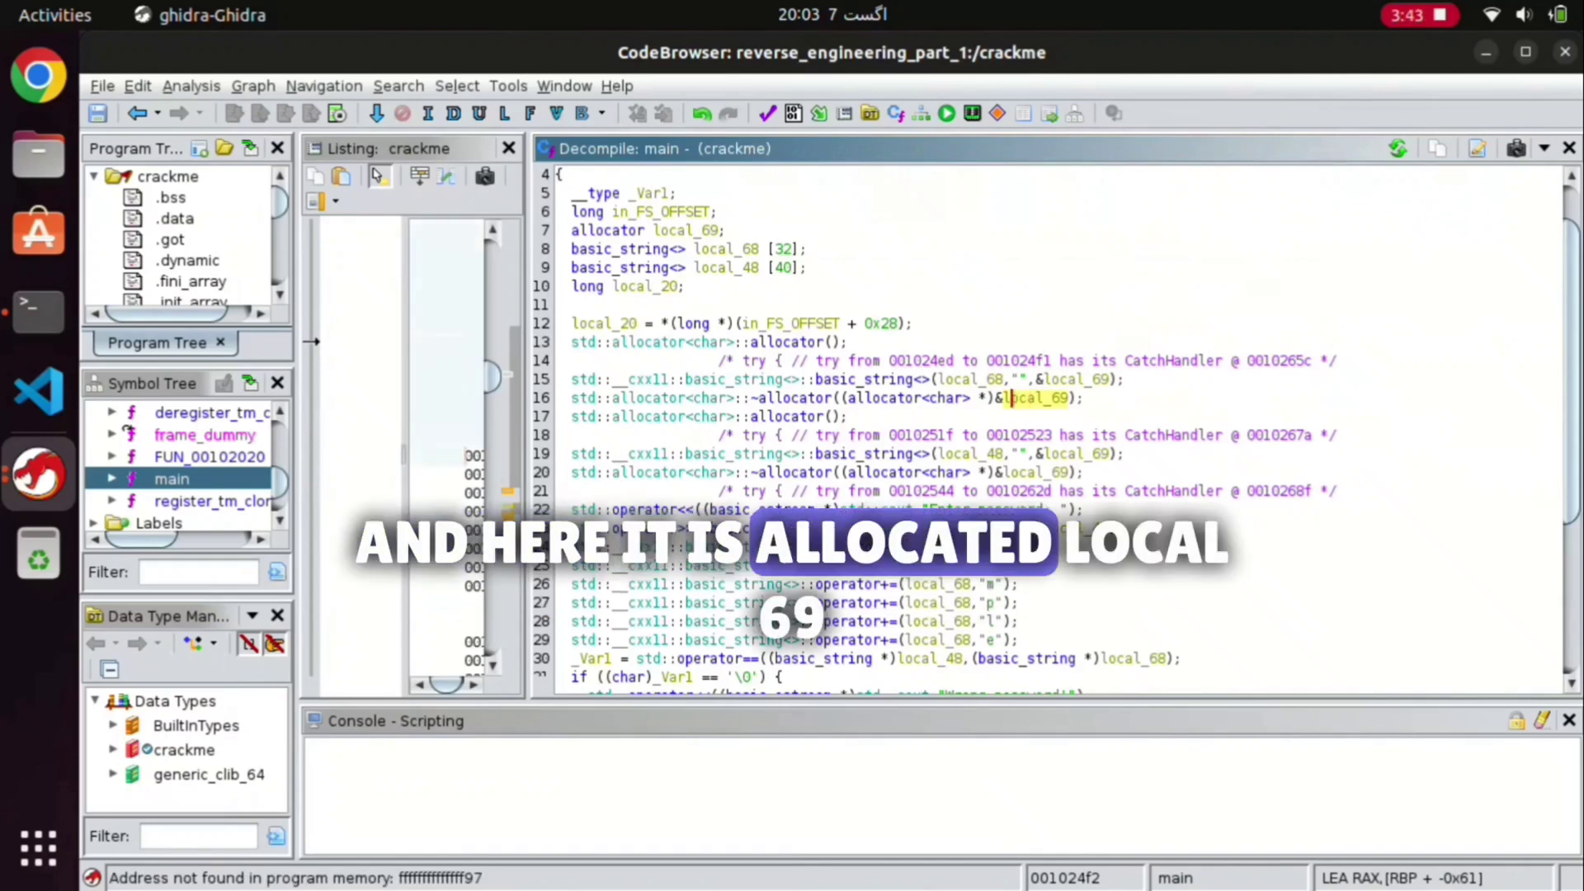
pyautogui.click(835, 398)
pyautogui.scroll(-1, 908, 413)
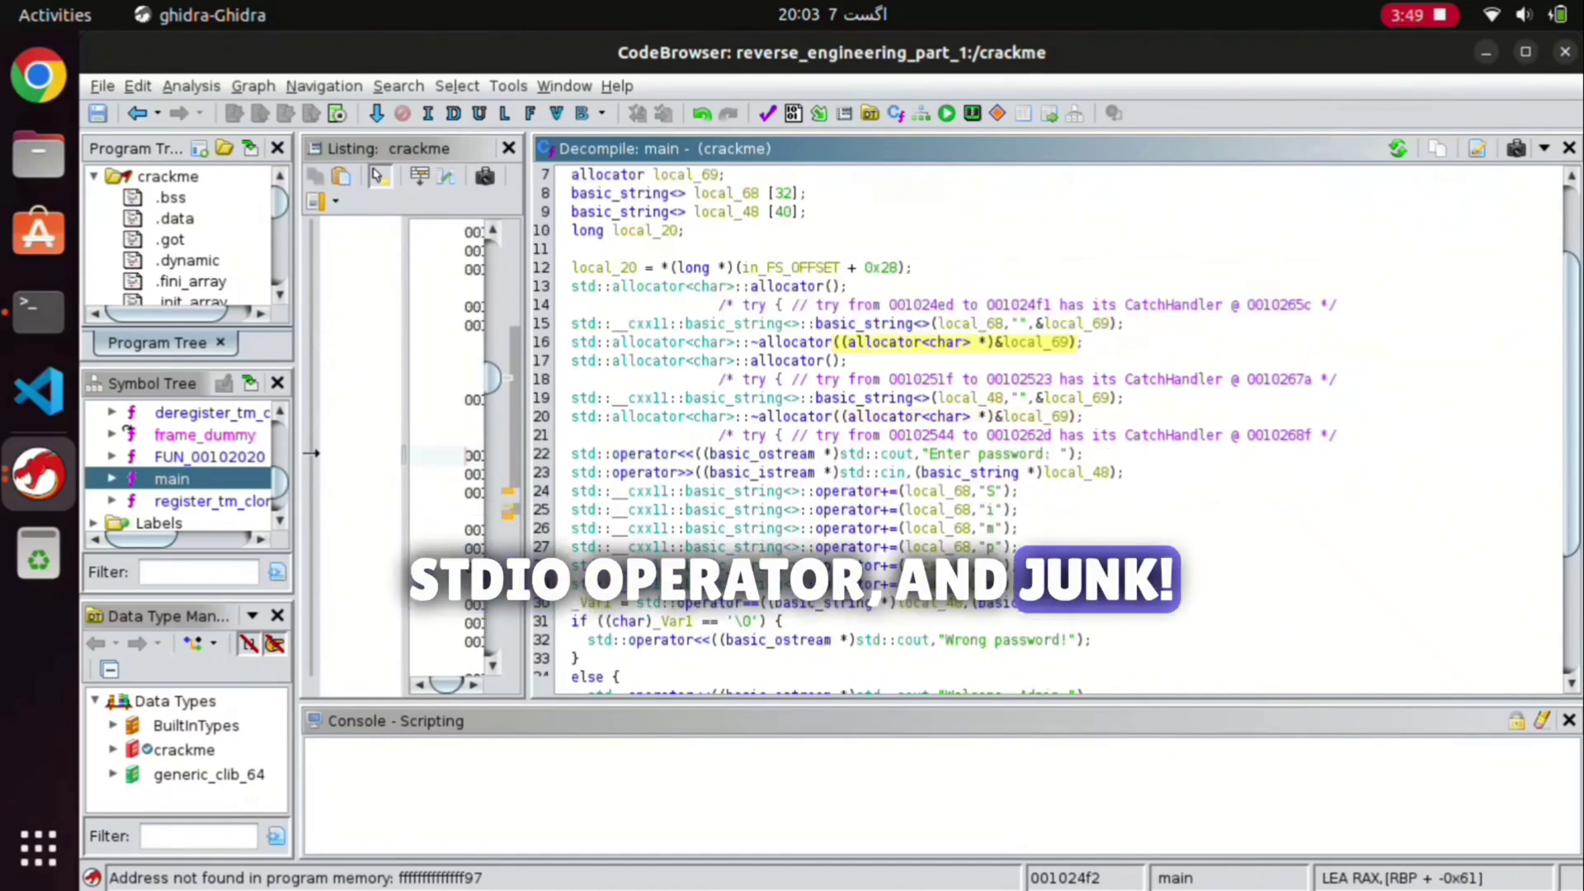
pyautogui.click(984, 454)
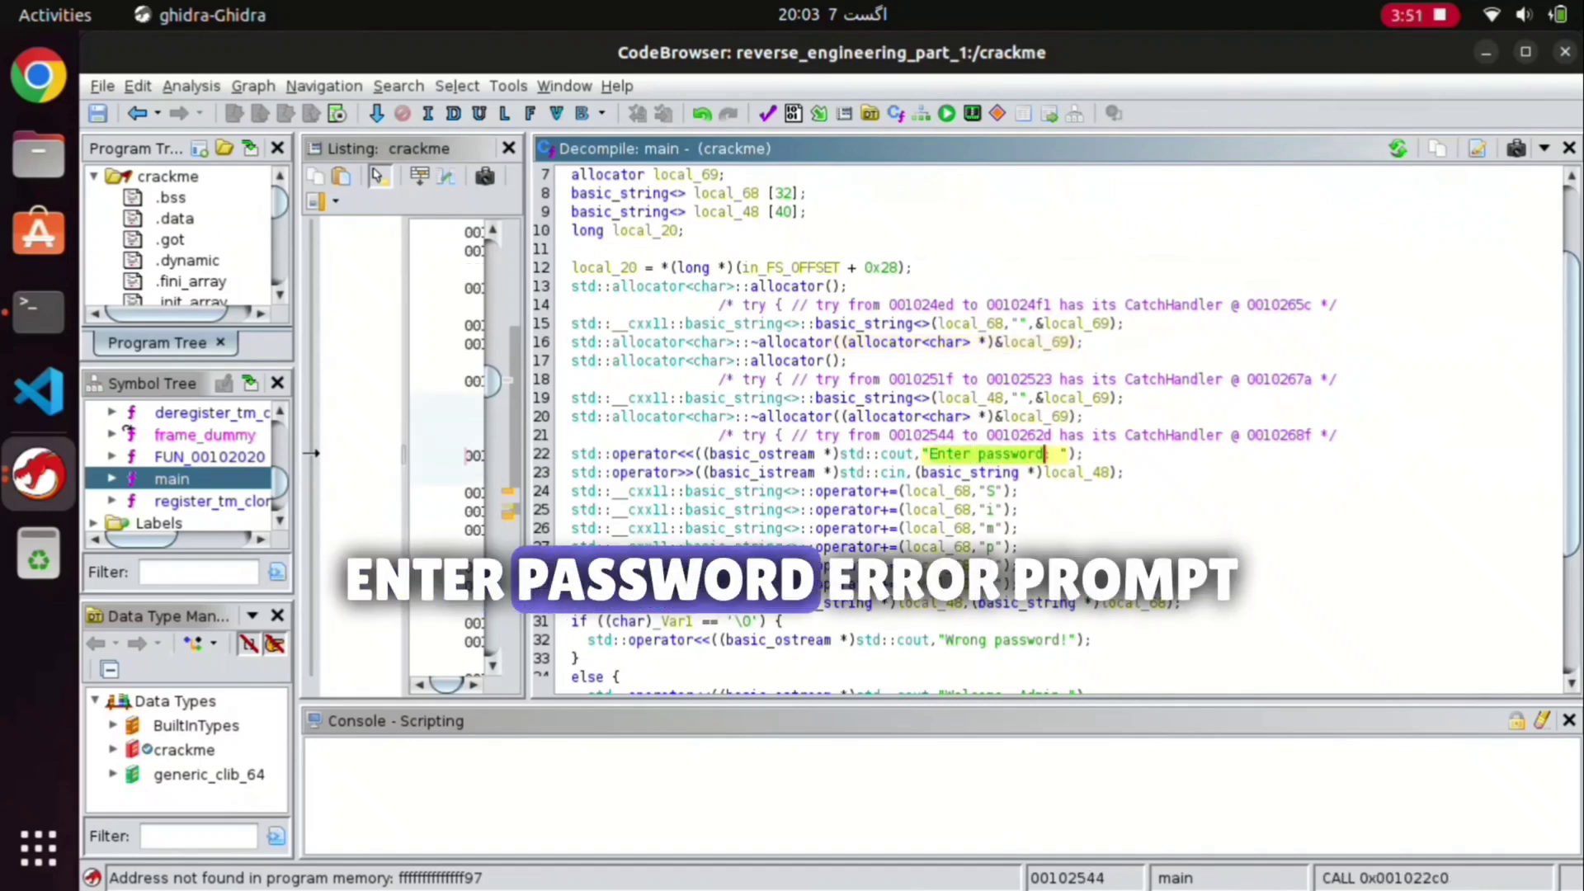
pyautogui.click(760, 435)
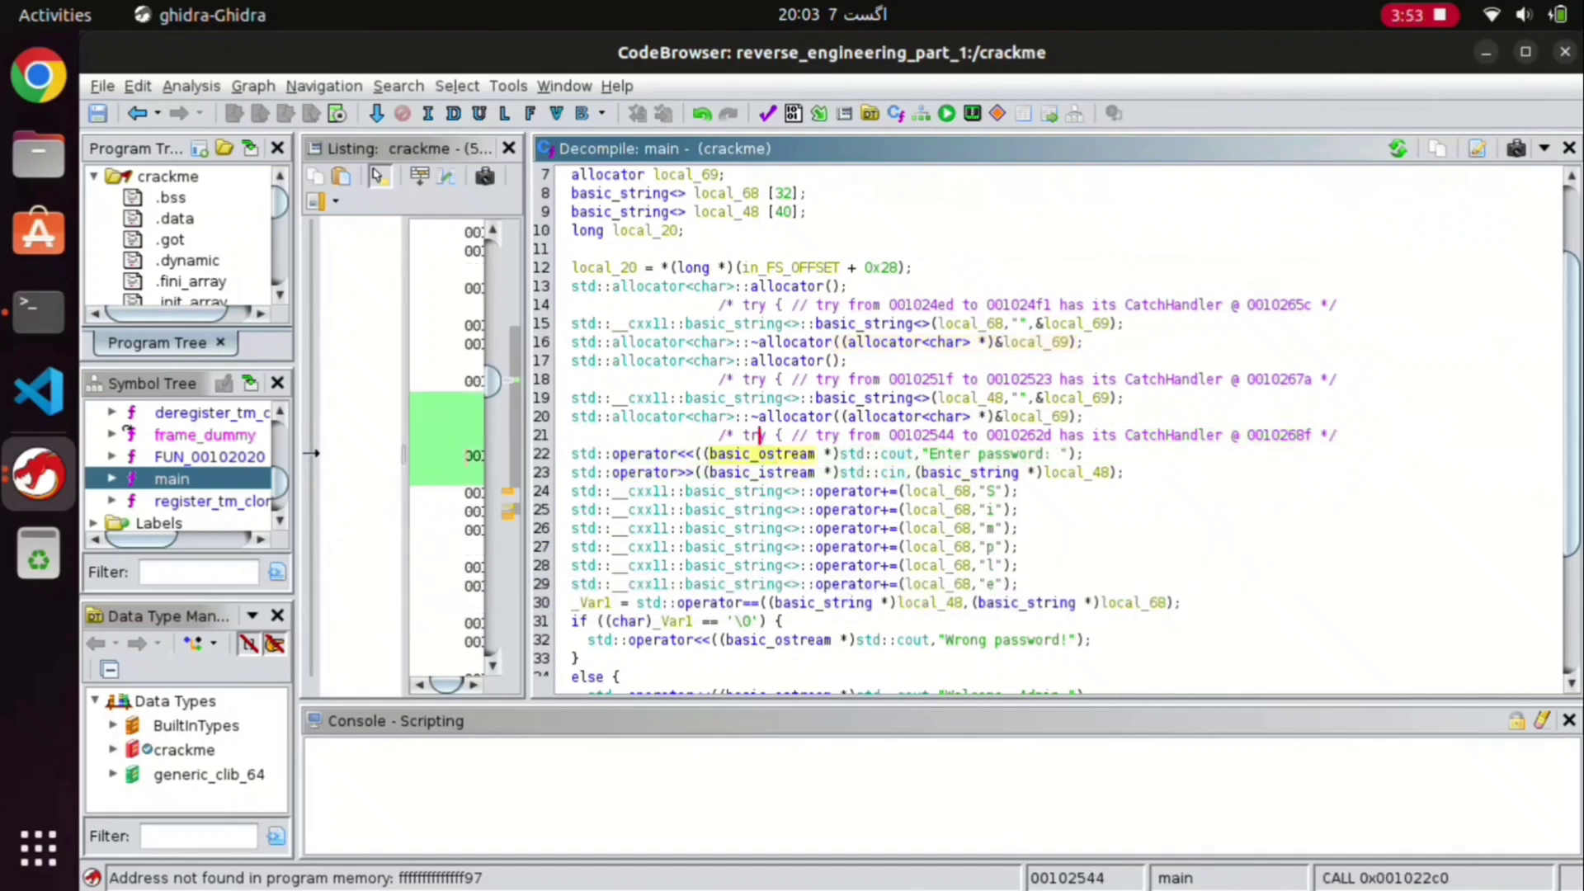
pyautogui.click(759, 435)
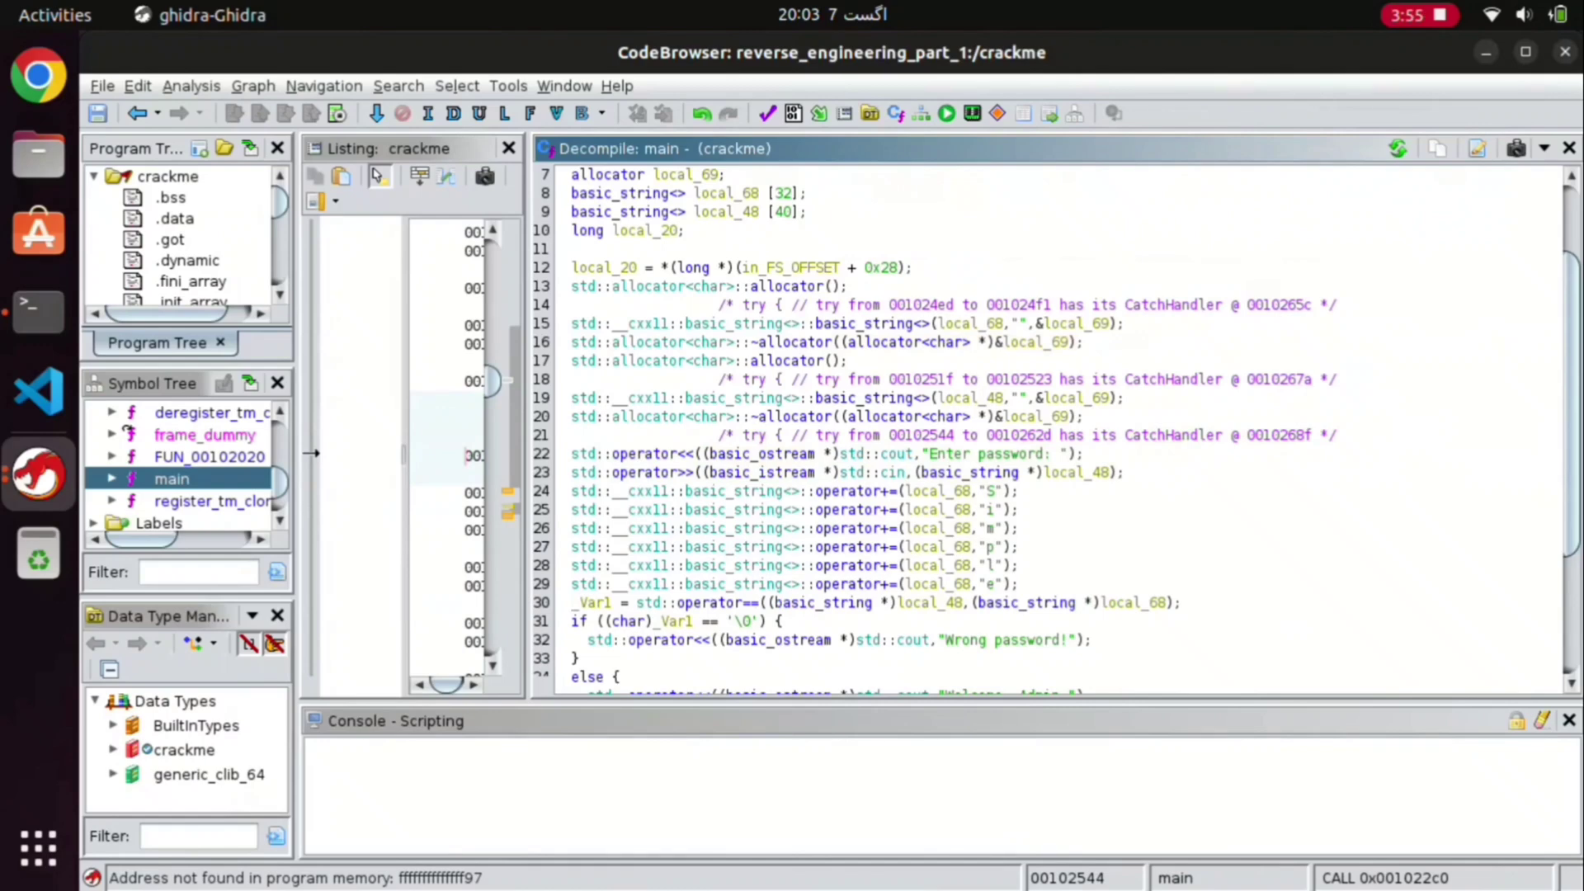
# Step: Examine the password check's if/else branch and trace the appended character 'i'
pyautogui.scroll(-3, 1048, 429)
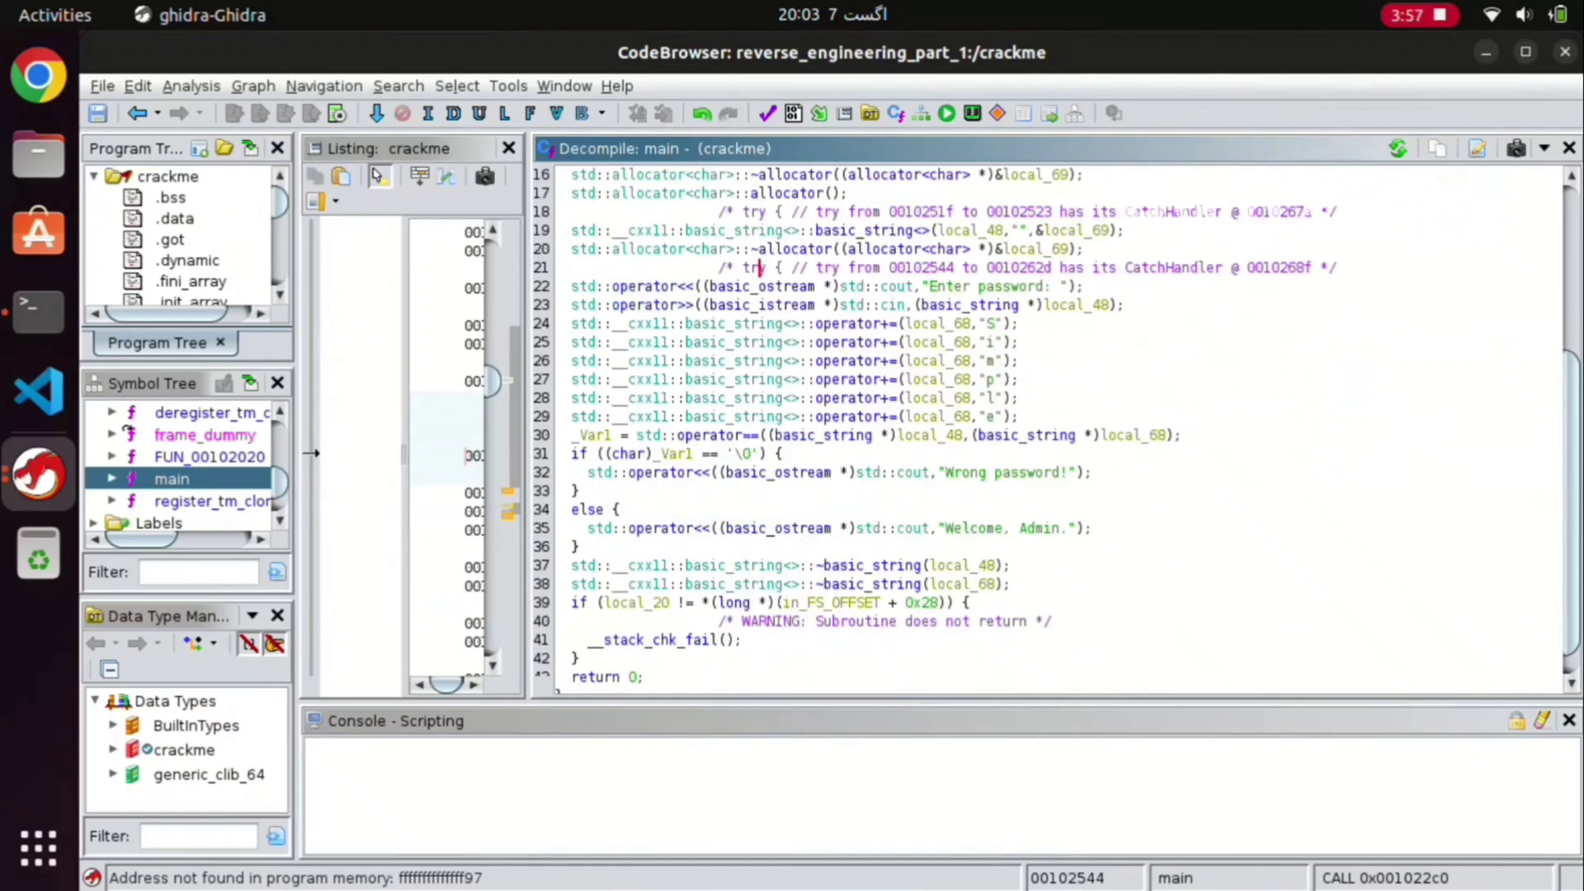
pyautogui.click(743, 453)
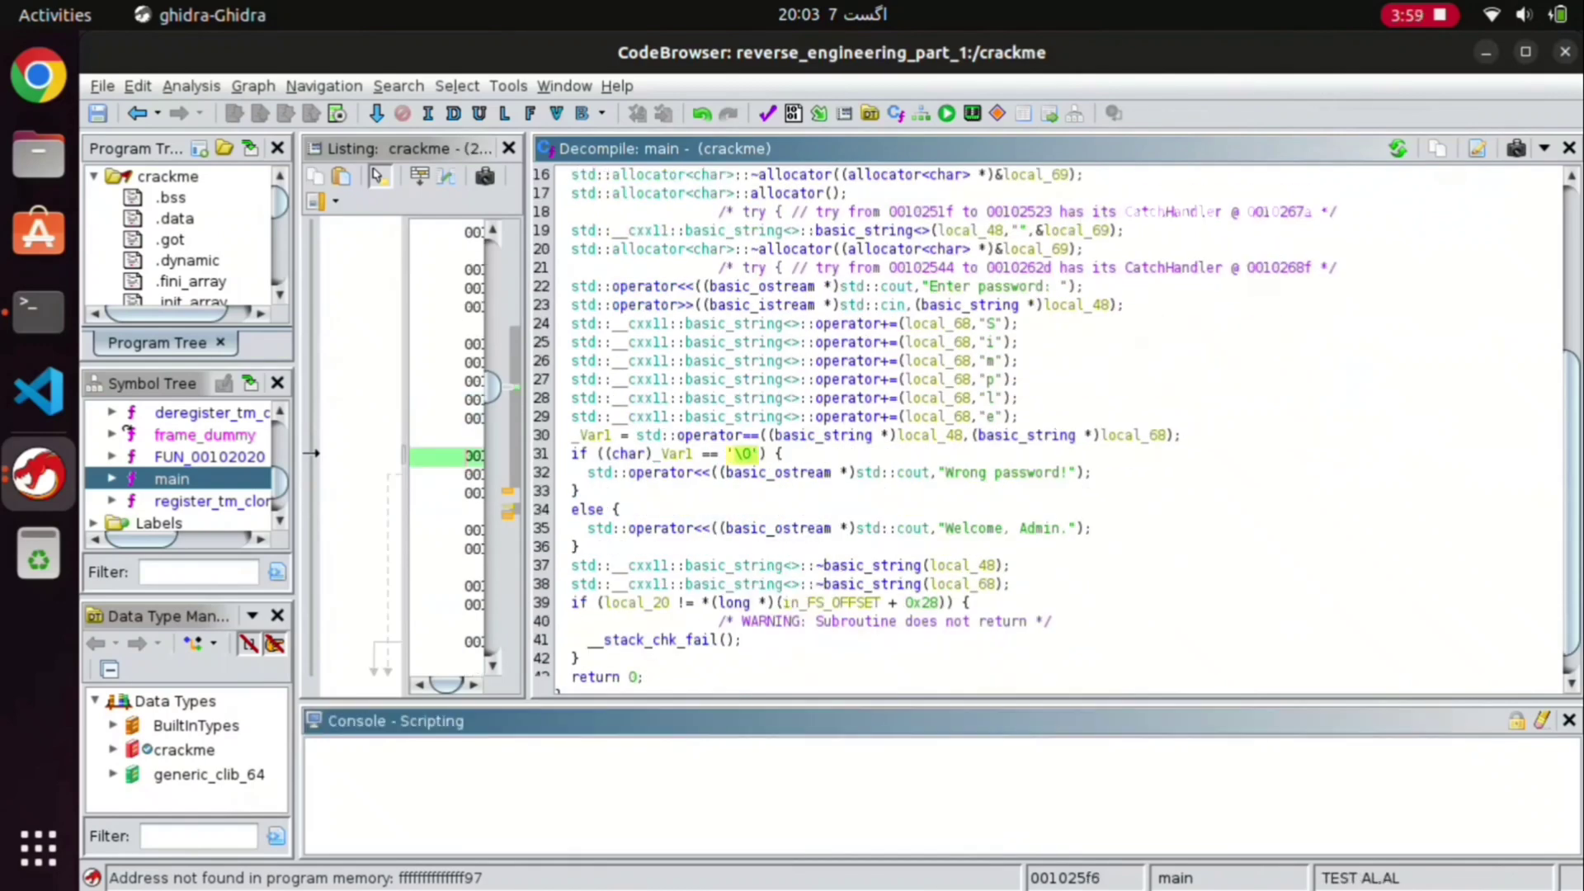
pyautogui.scroll(-1, 1047, 429)
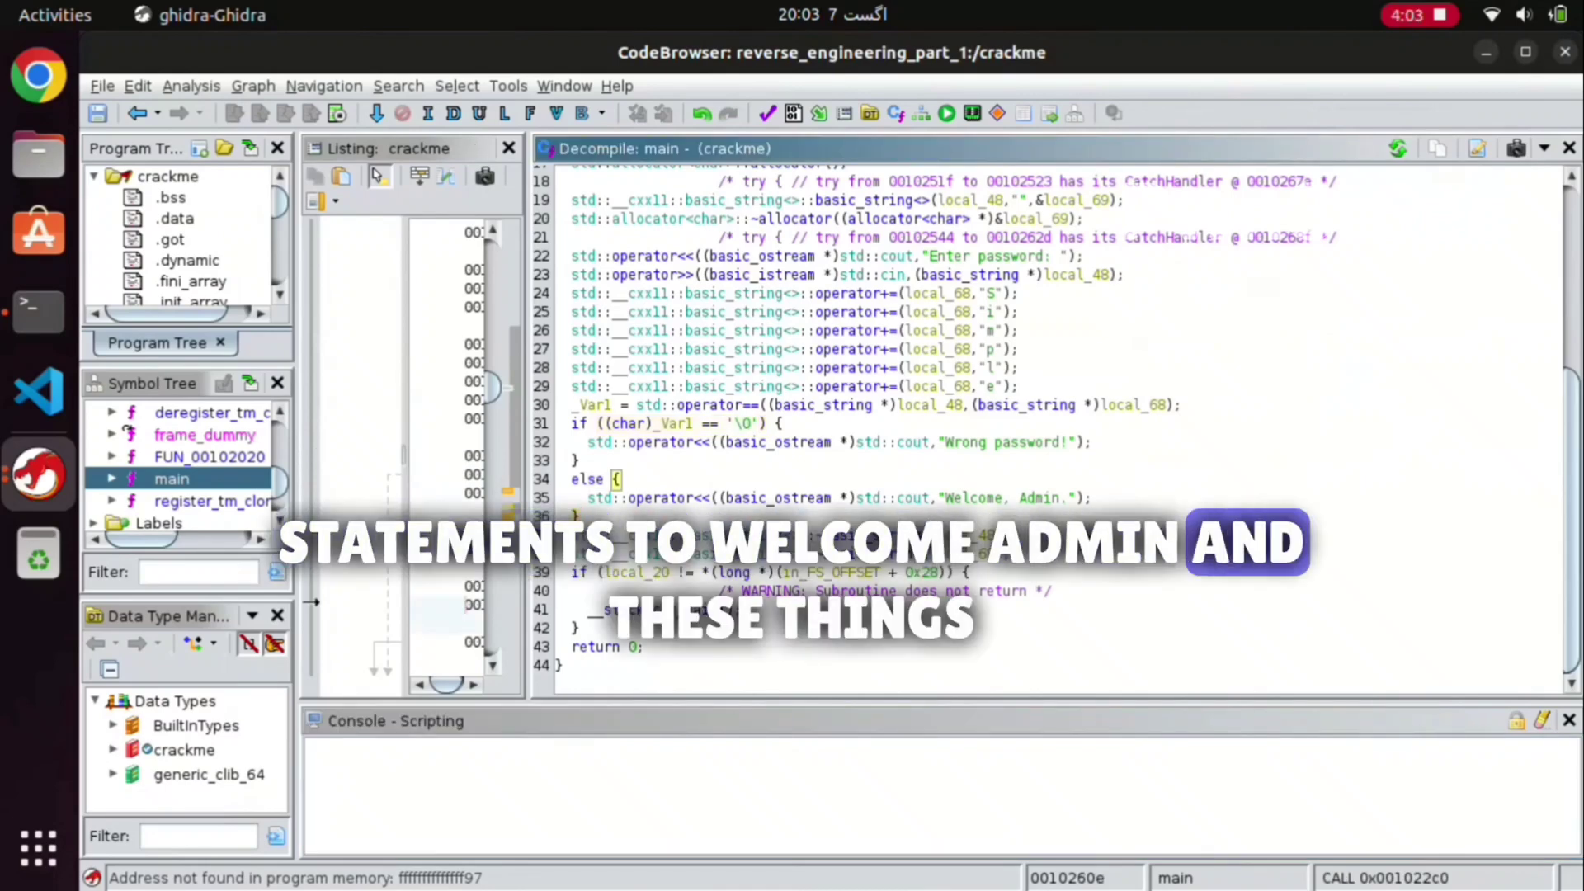
pyautogui.scroll(4, 1047, 429)
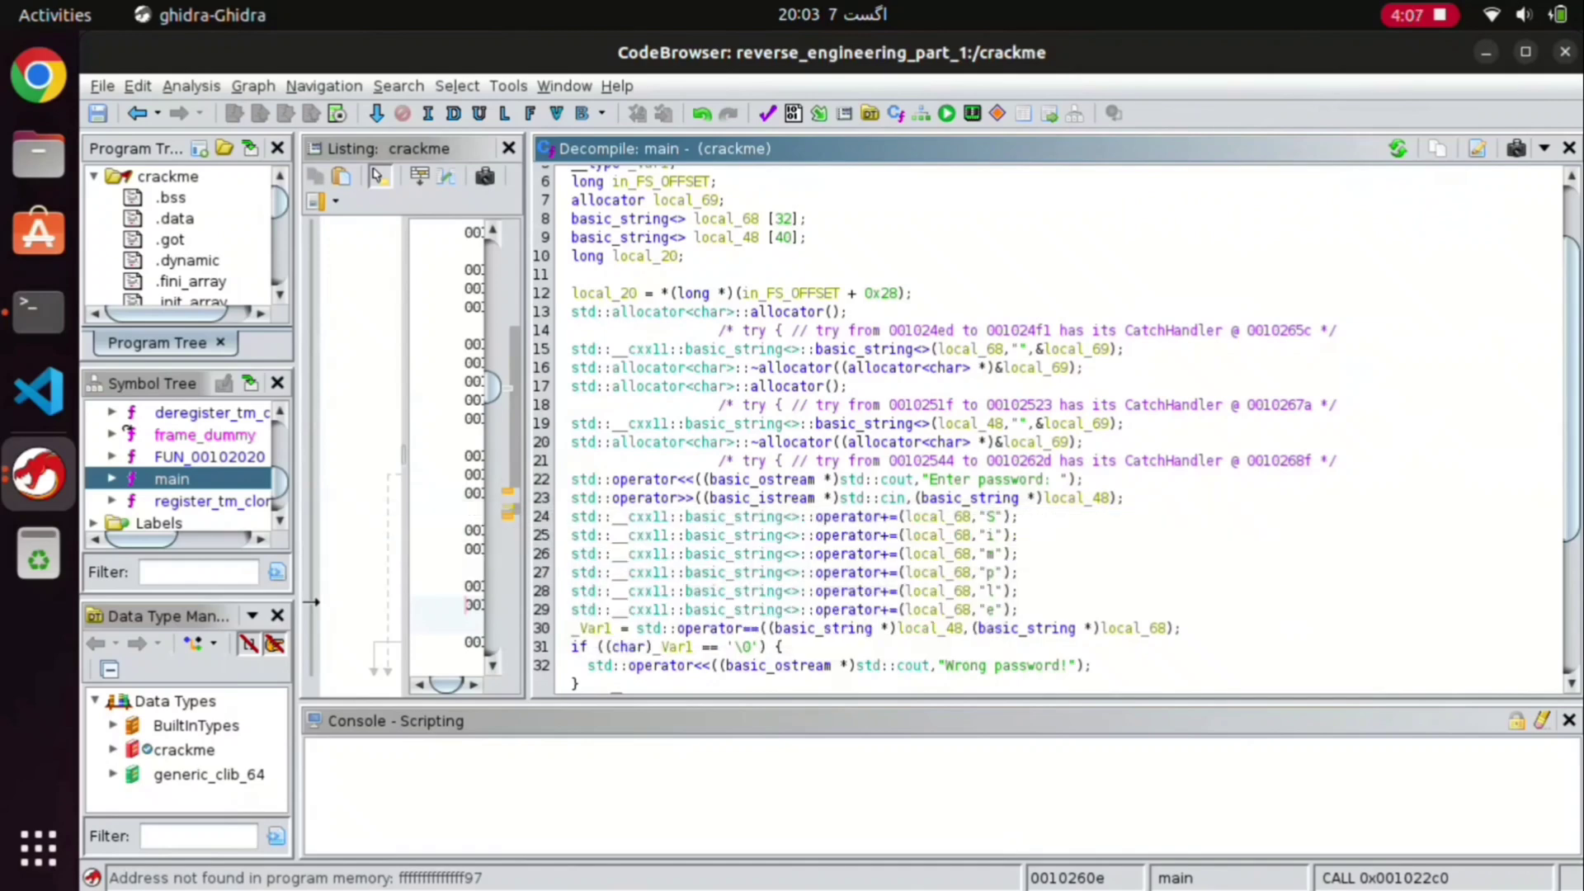
pyautogui.scroll(-3, 312, 602)
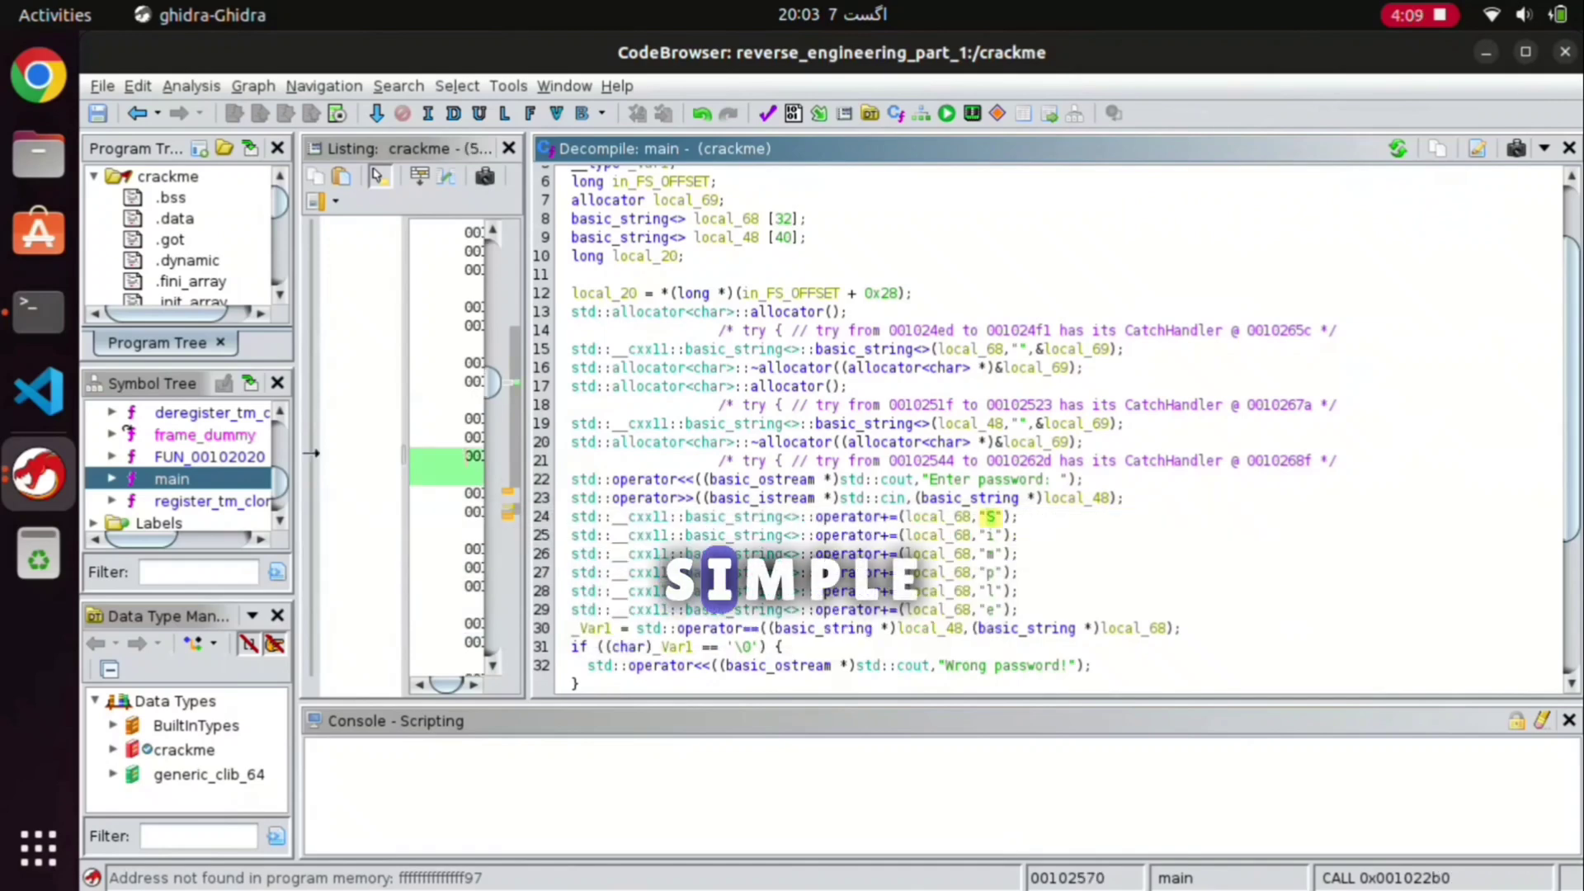
pyautogui.click(312, 583)
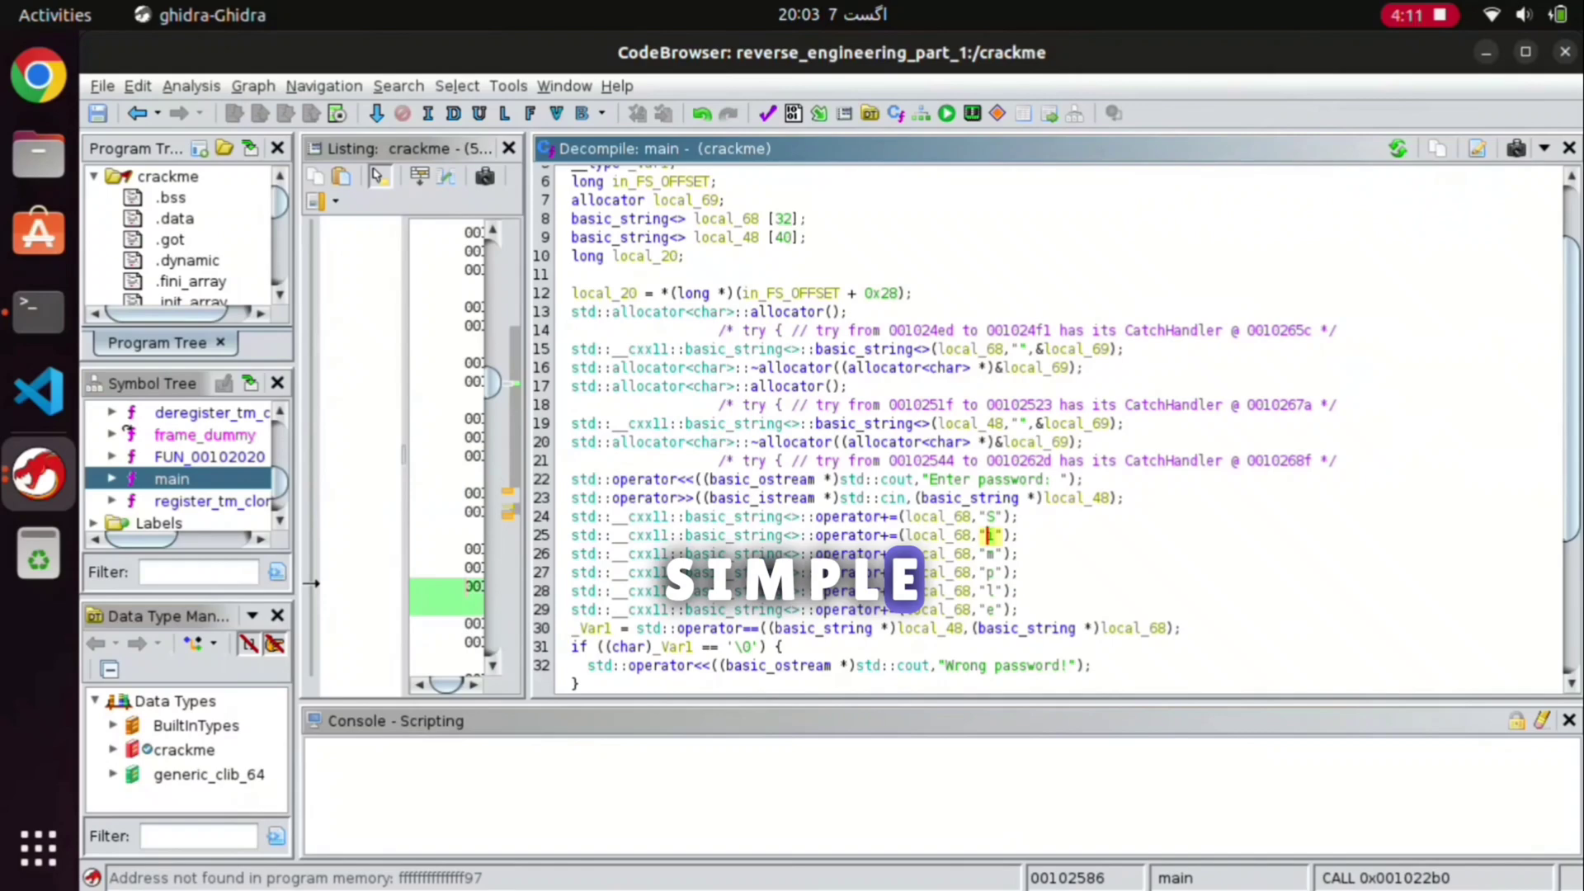
pyautogui.click(38, 312)
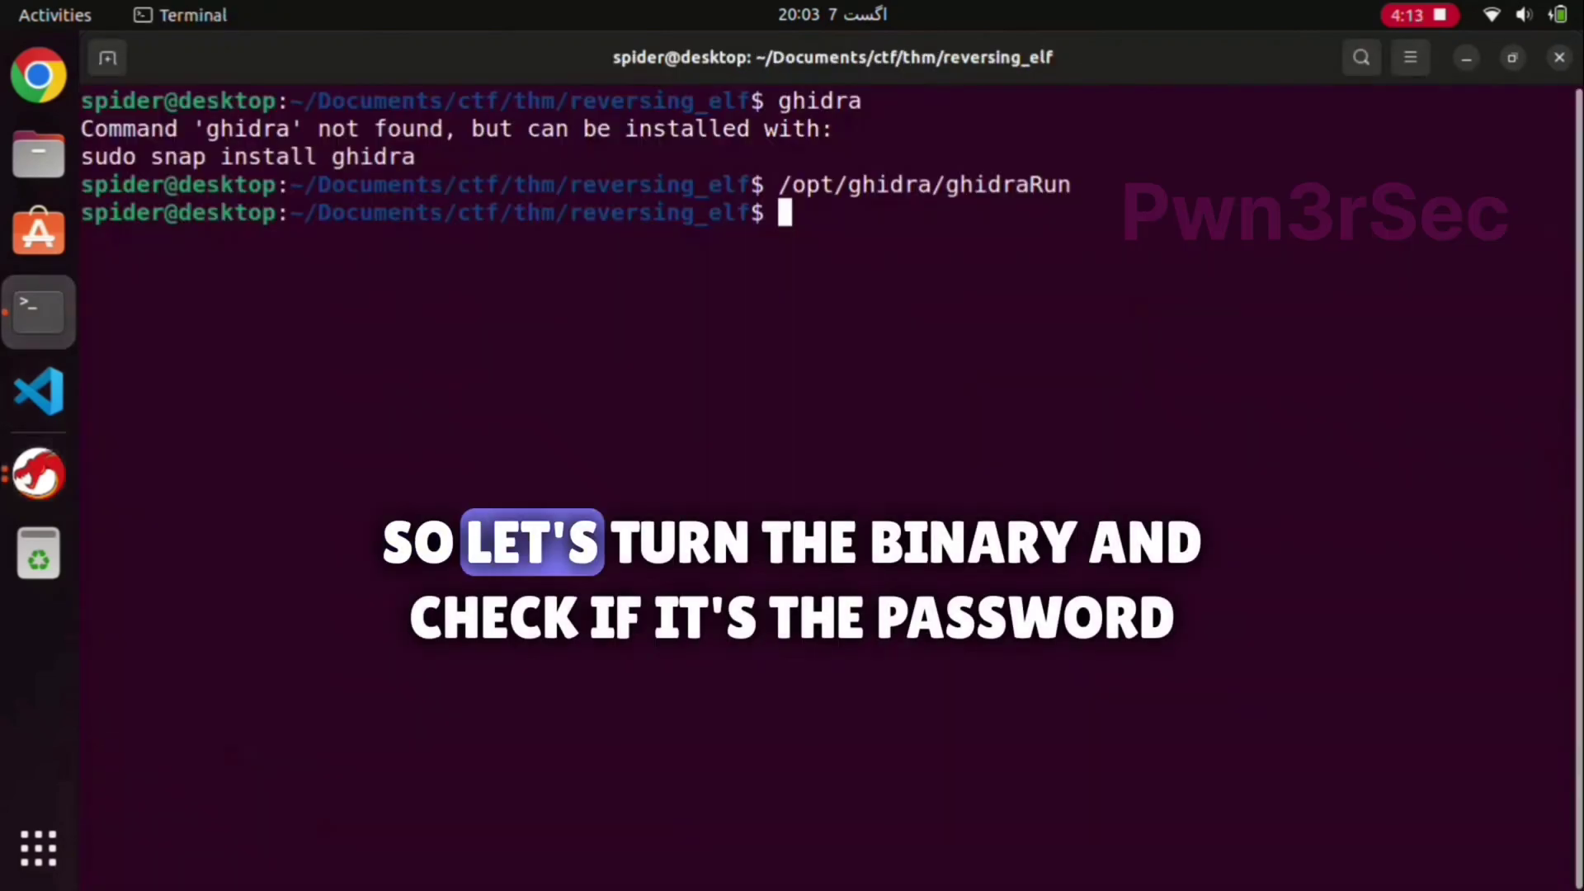
# Step: Run ./crackme with the lowercase password guess, which is rejected, and recheck the letters in Ghidra
pyautogui.write('./crackme')
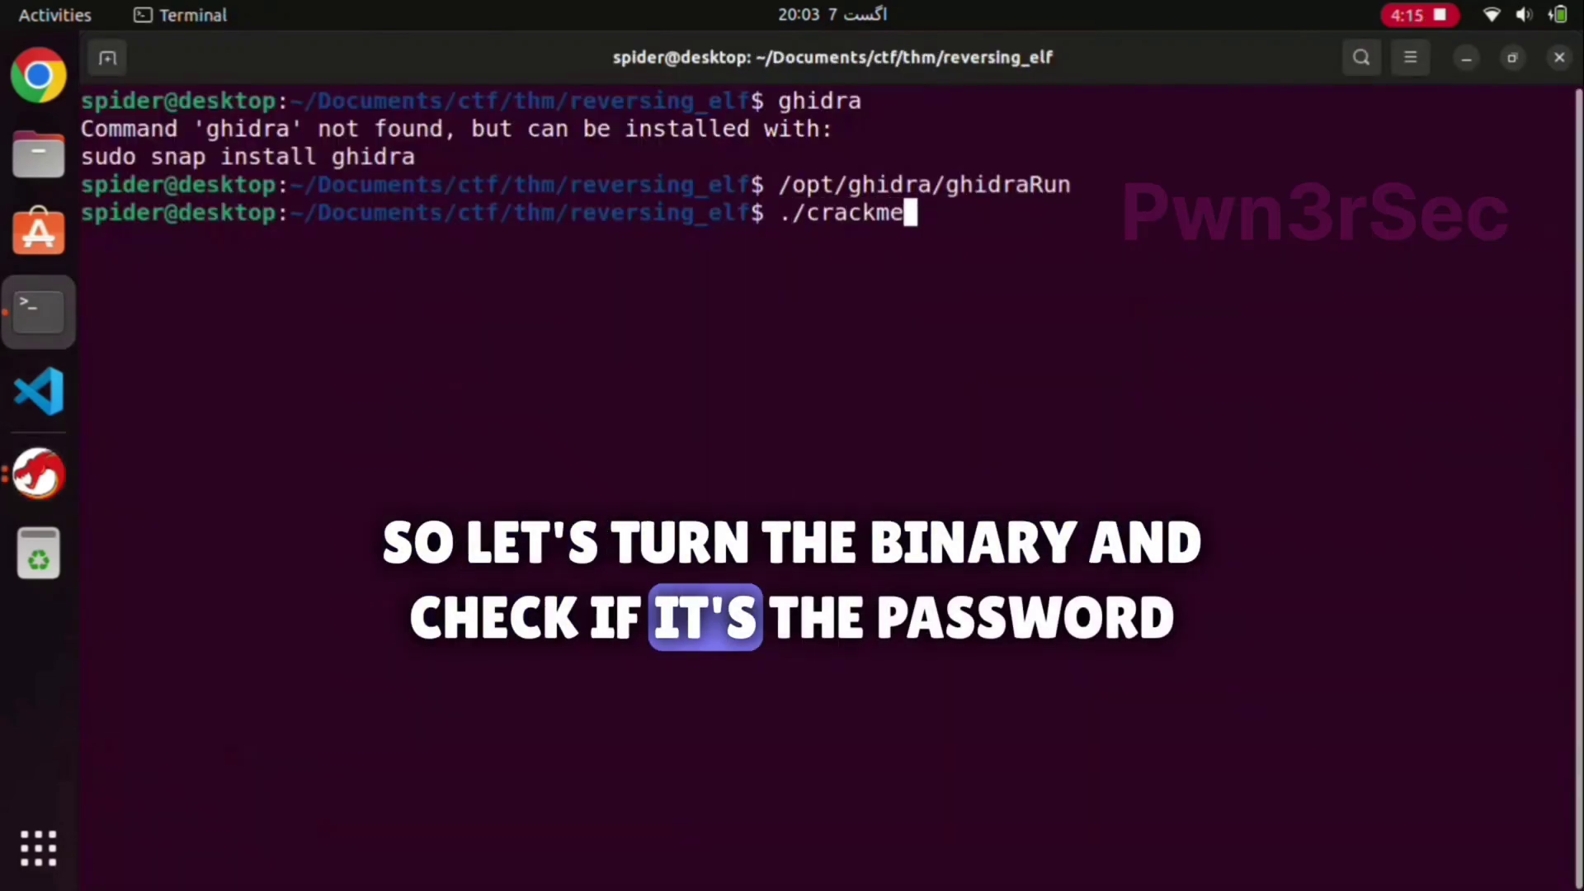
pyautogui.press('Return')
pyautogui.write('Sim')
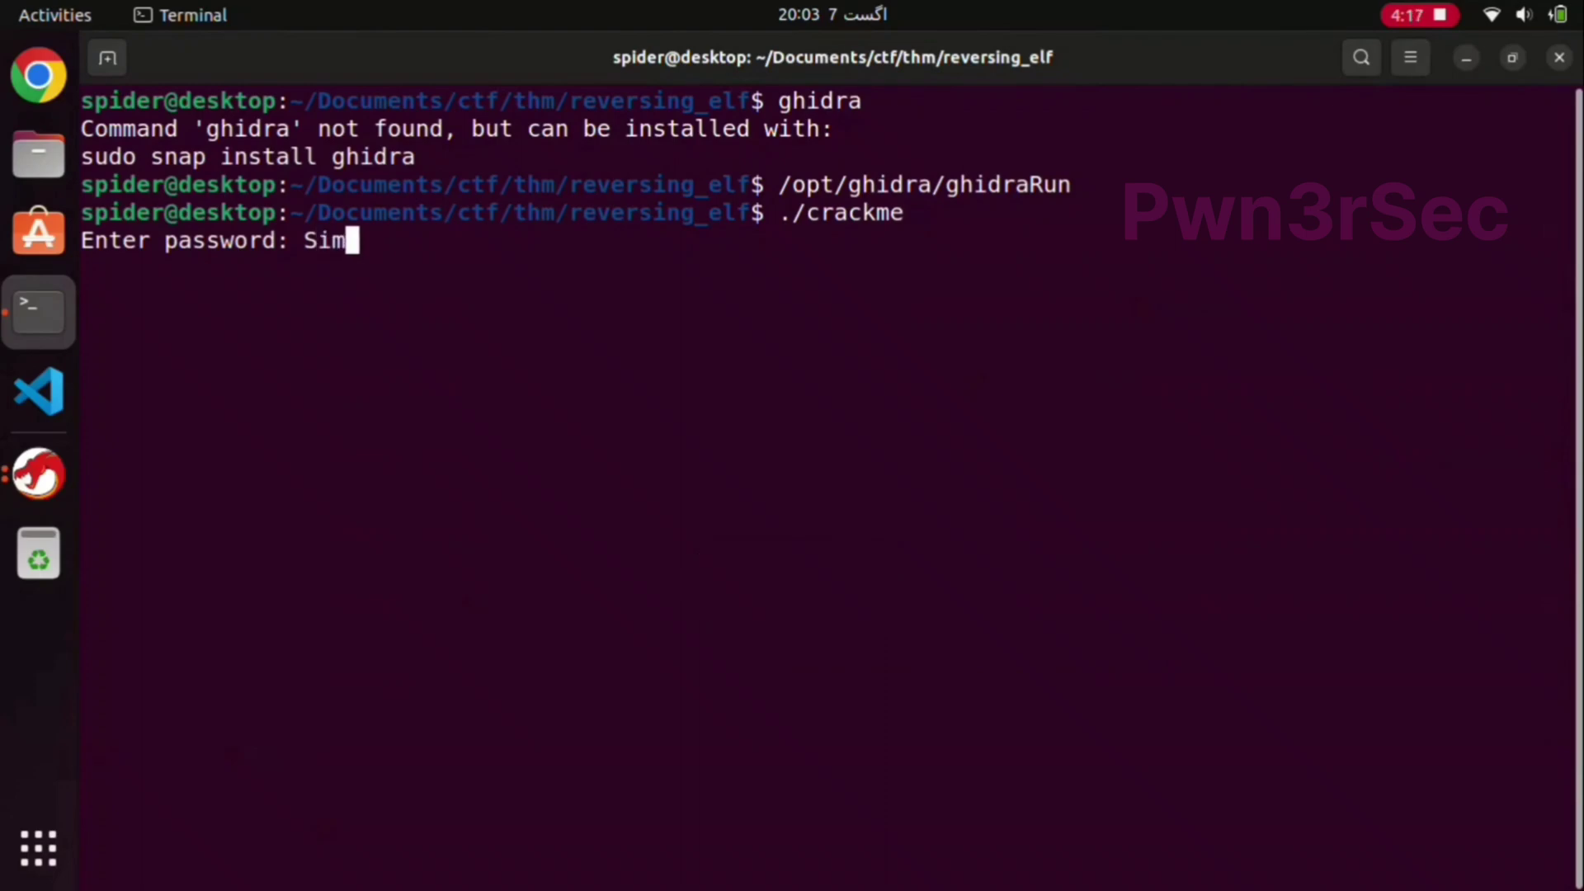
pyautogui.write('ple')
pyautogui.press('Return')
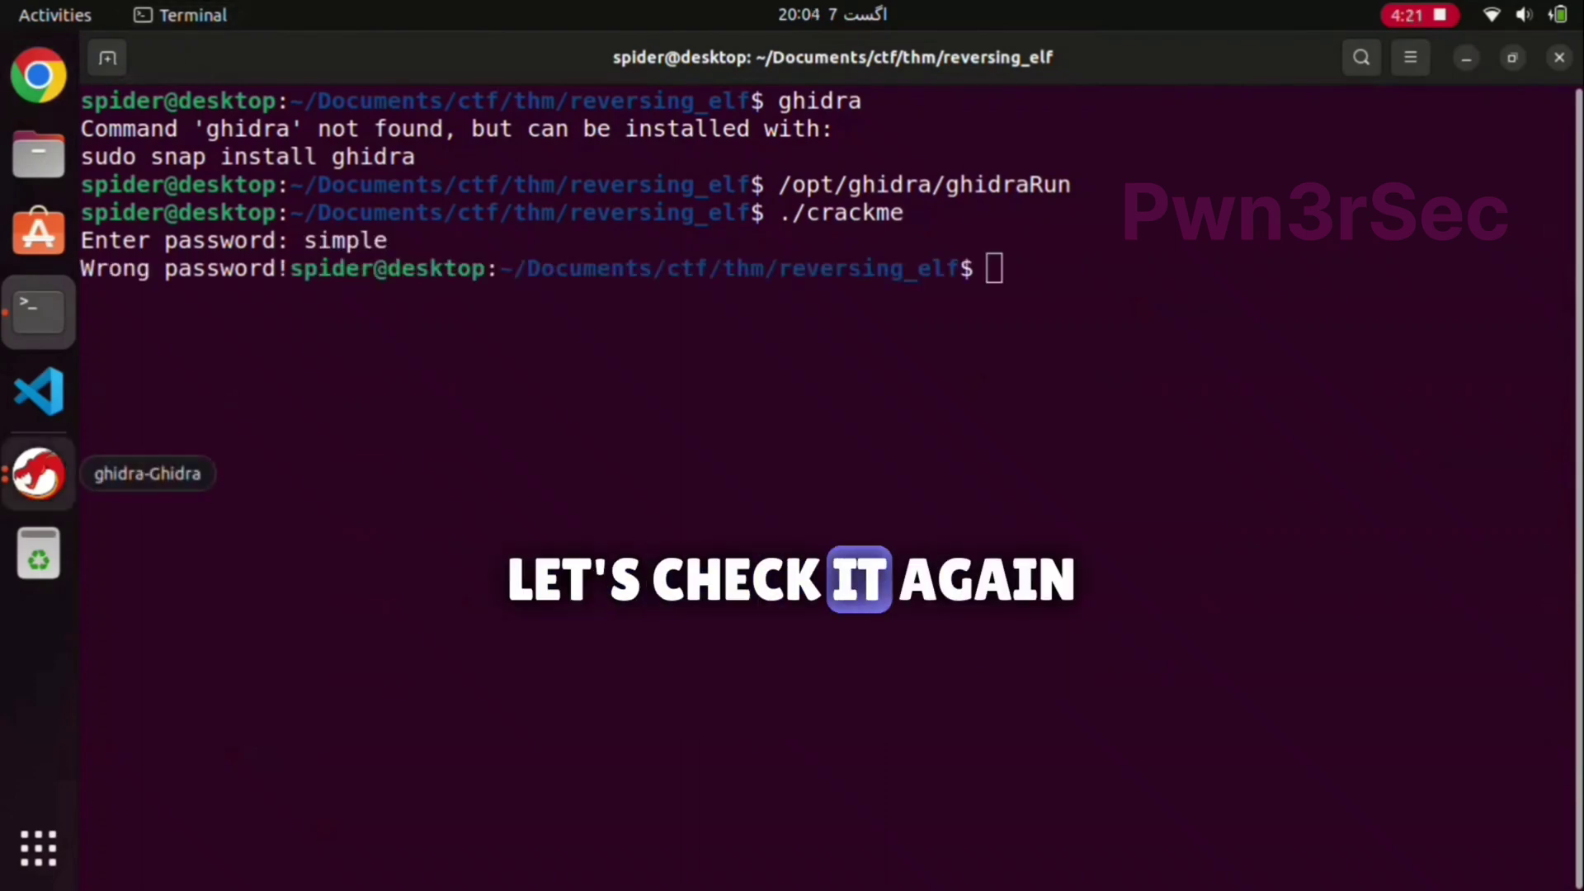
pyautogui.click(39, 473)
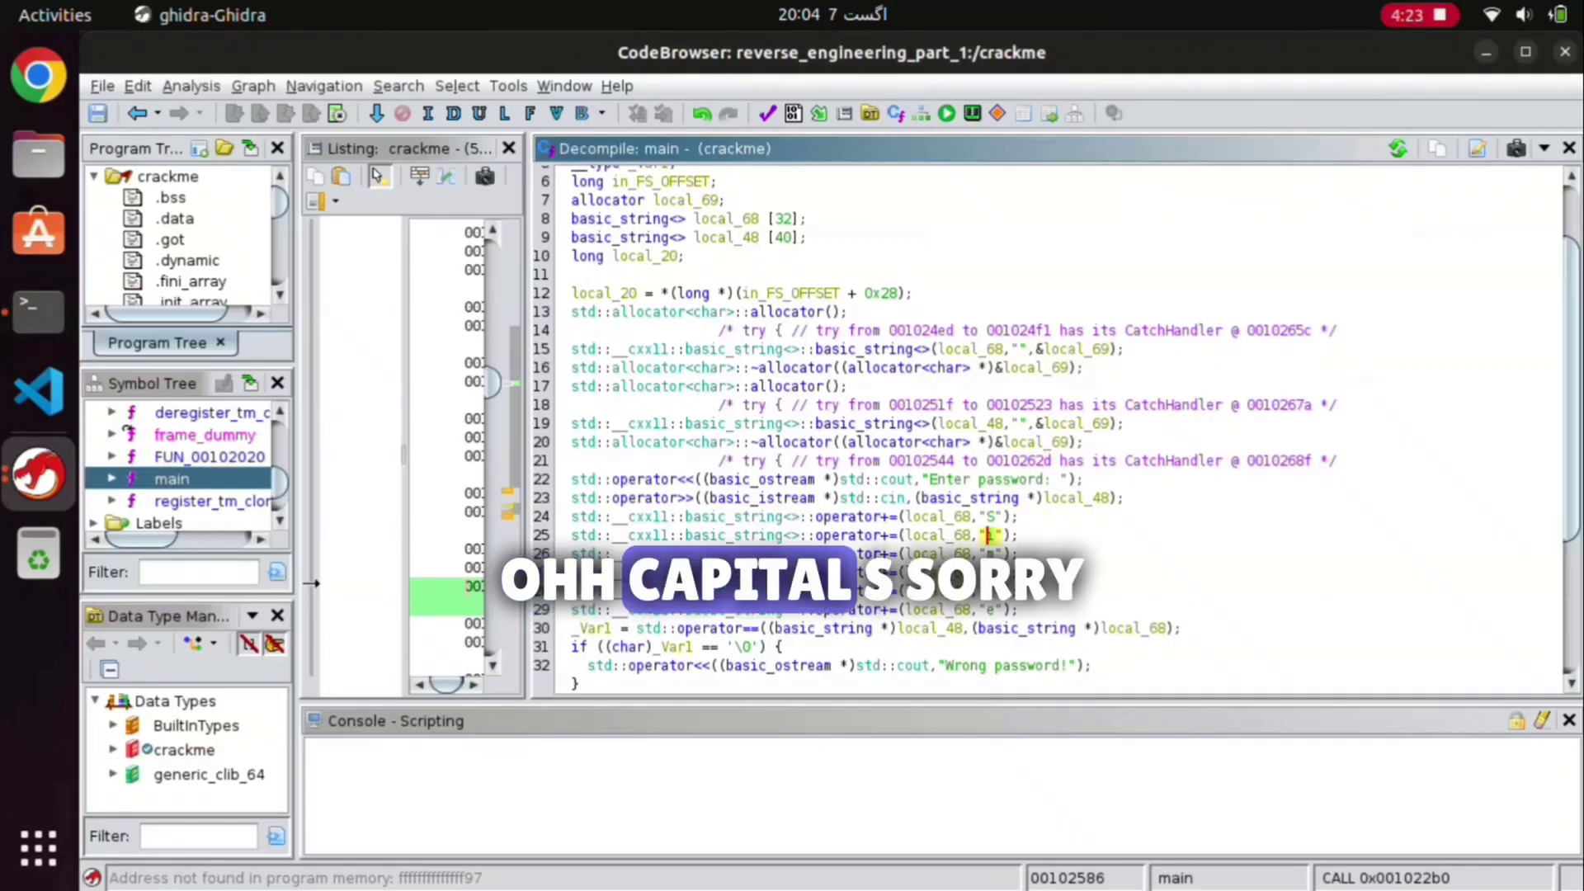
pyautogui.hotkey('alt', 'Tab')
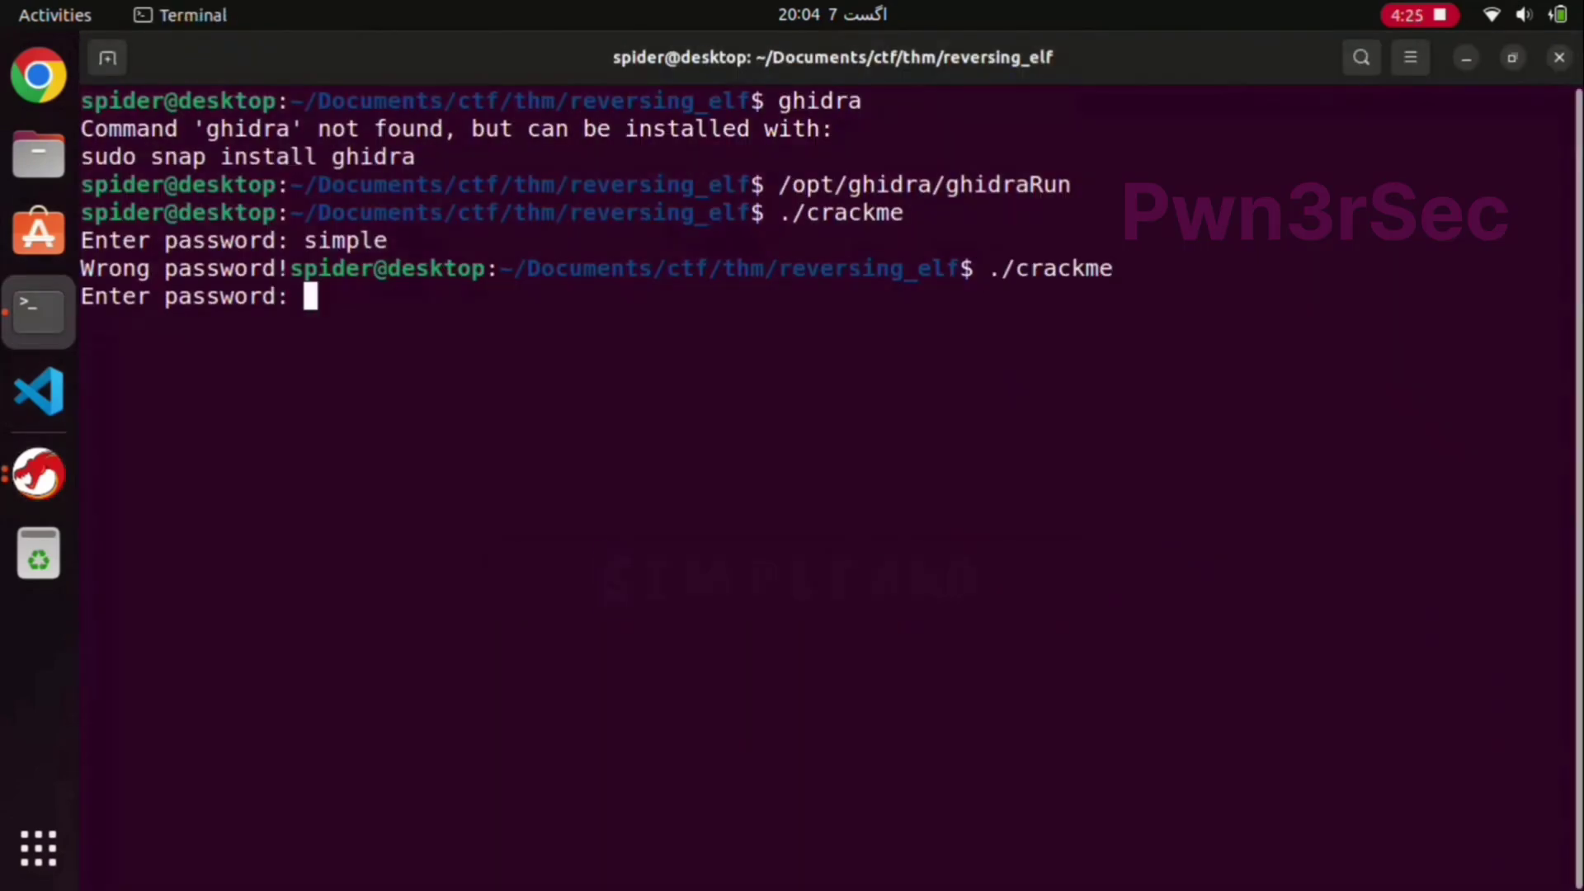
pyautogui.write('Simple')
pyautogui.press('Return')
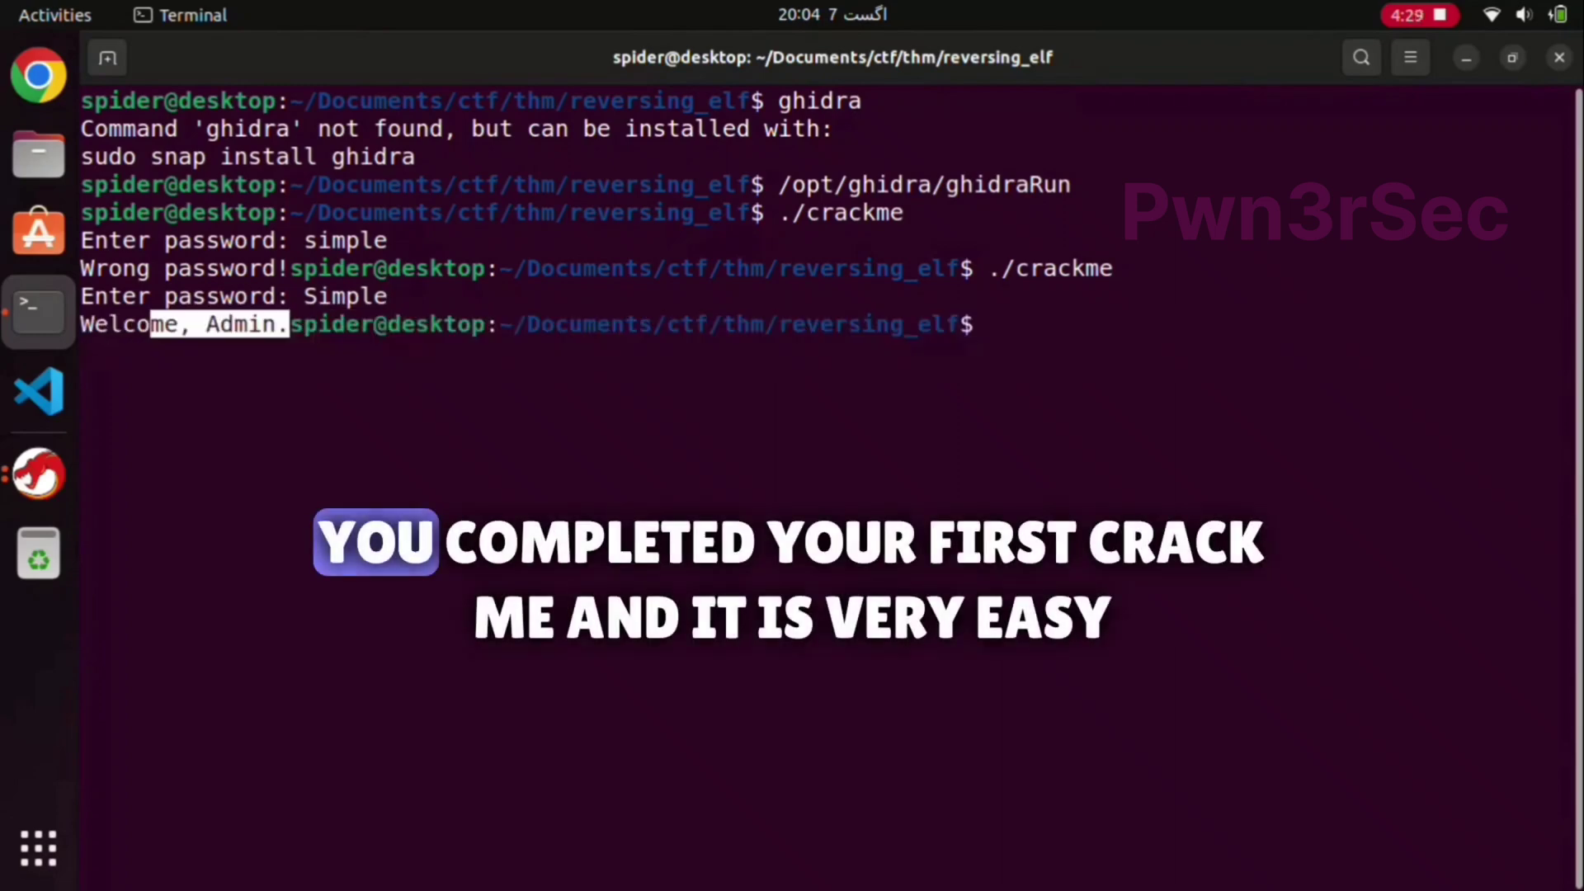
pyautogui.write('clear')
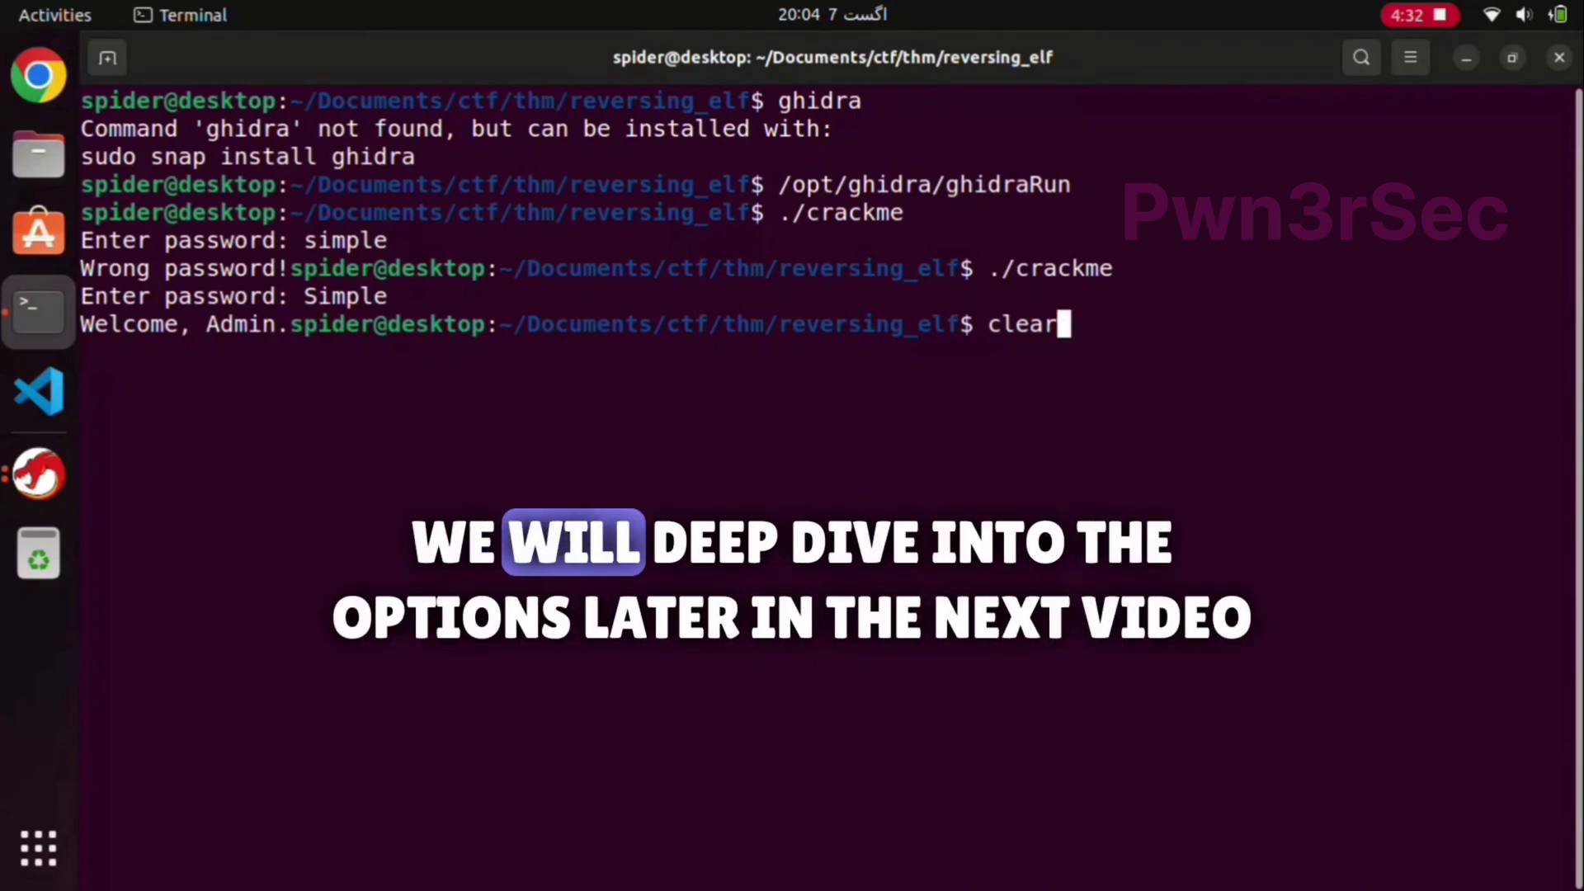
pyautogui.press('Return')
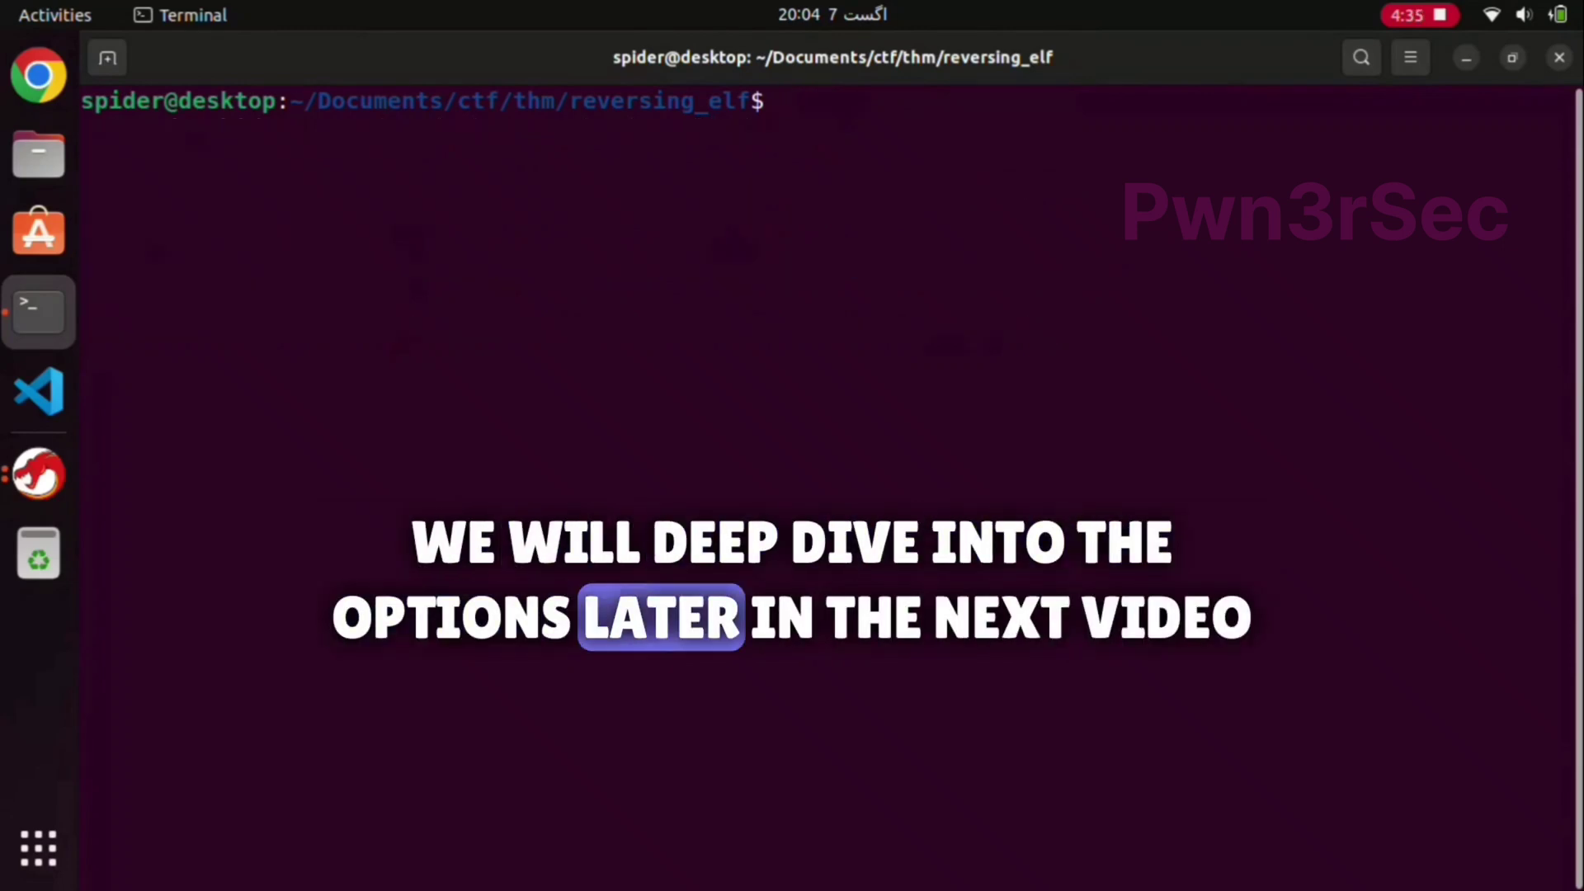
# Step: Bring back the CodeBrowser showing main's appended letters S, i, m, p, l, e
pyautogui.click(38, 473)
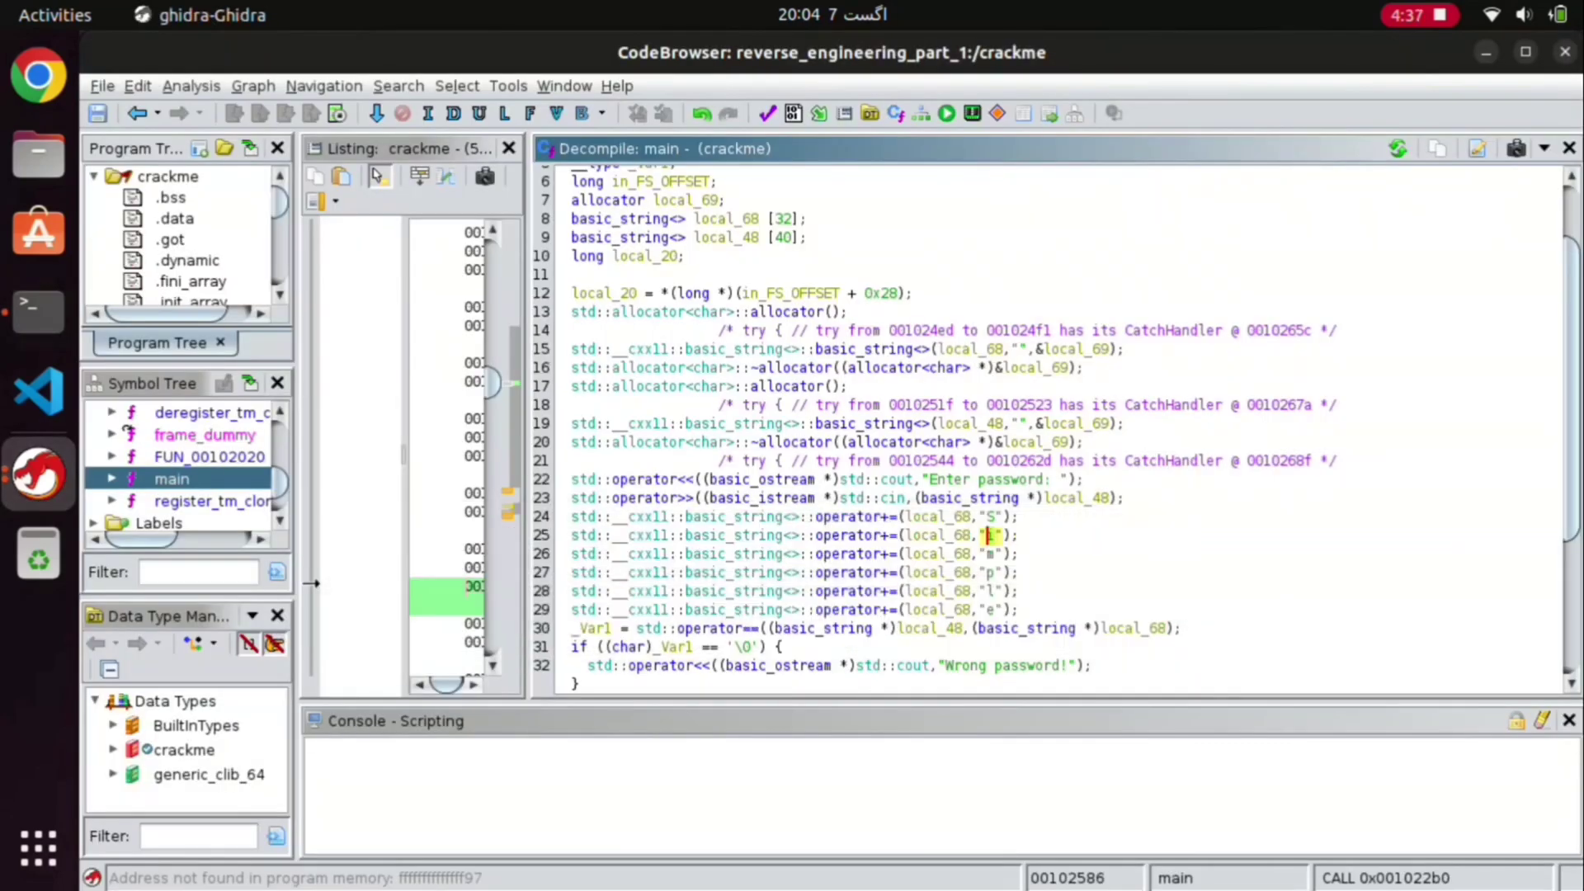